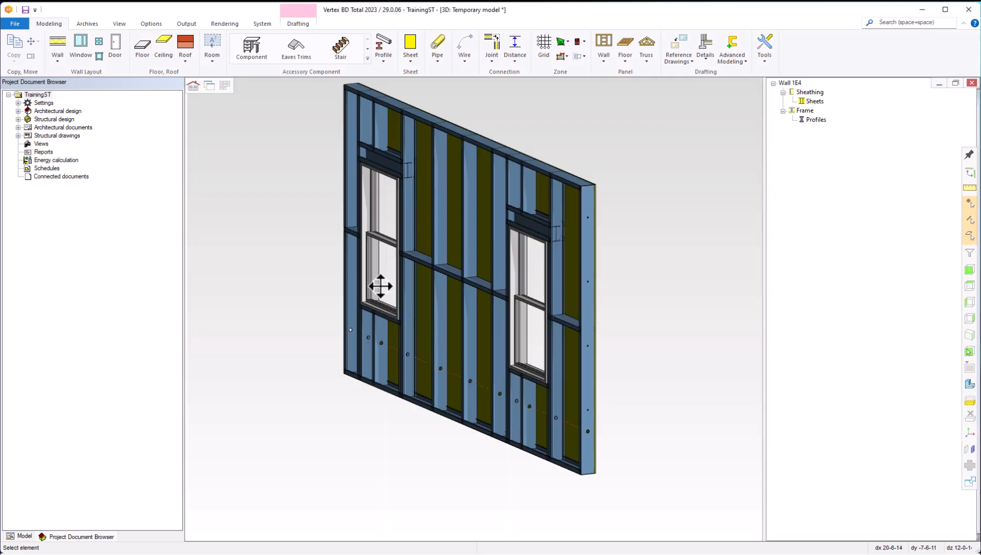
Step: Turn the wall model to a front view, then cut the TrainingWD house with a 3D limit plane
middle_click_drag(381, 287, 484, 292)
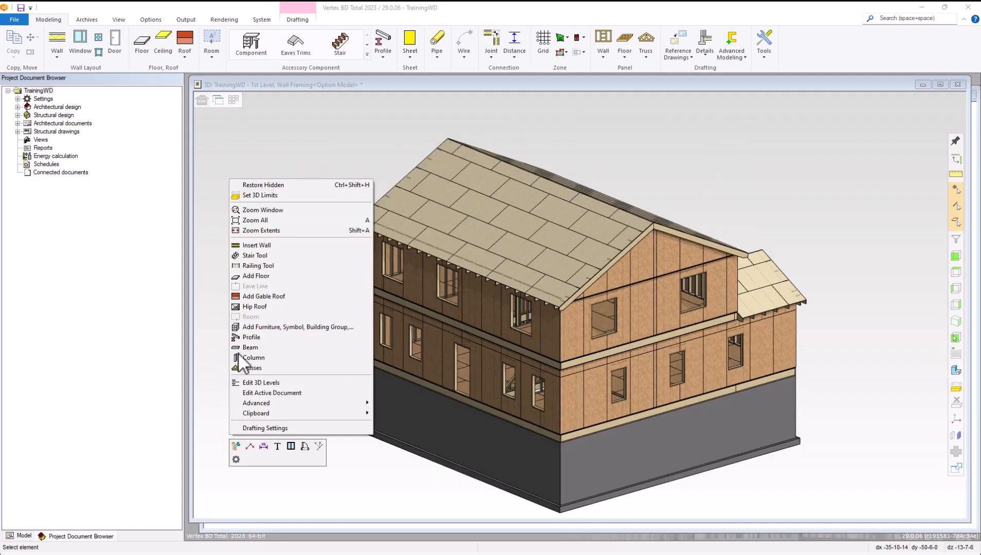
left_click(262, 197)
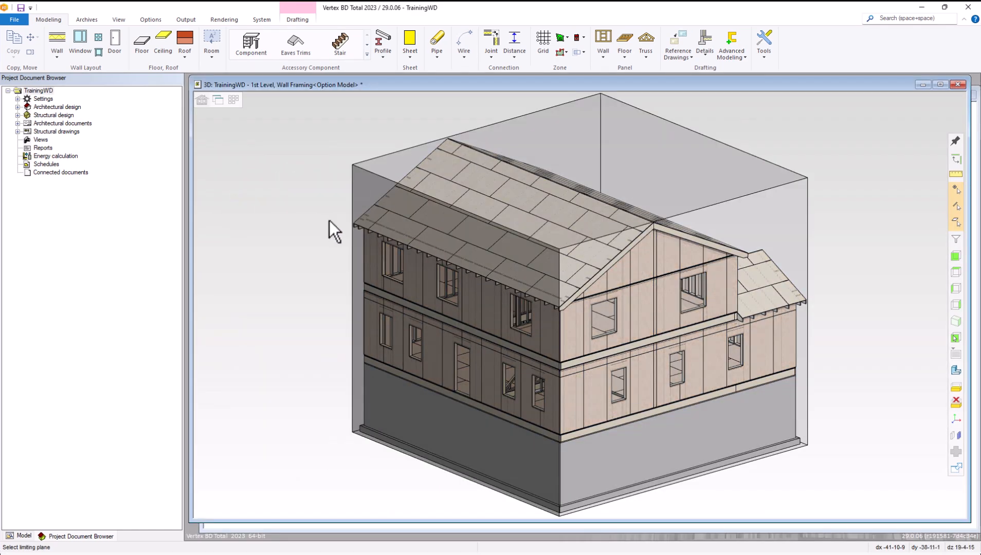
left_click(709, 403)
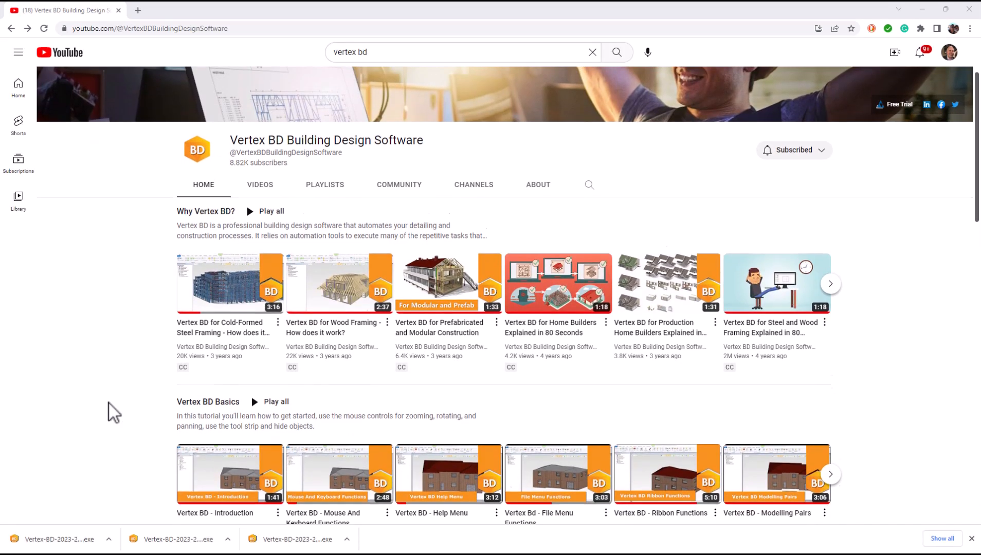
Step: Scroll down the Vertex BD channel page to its tutorial playlists
scroll(109, 403, "down", 5)
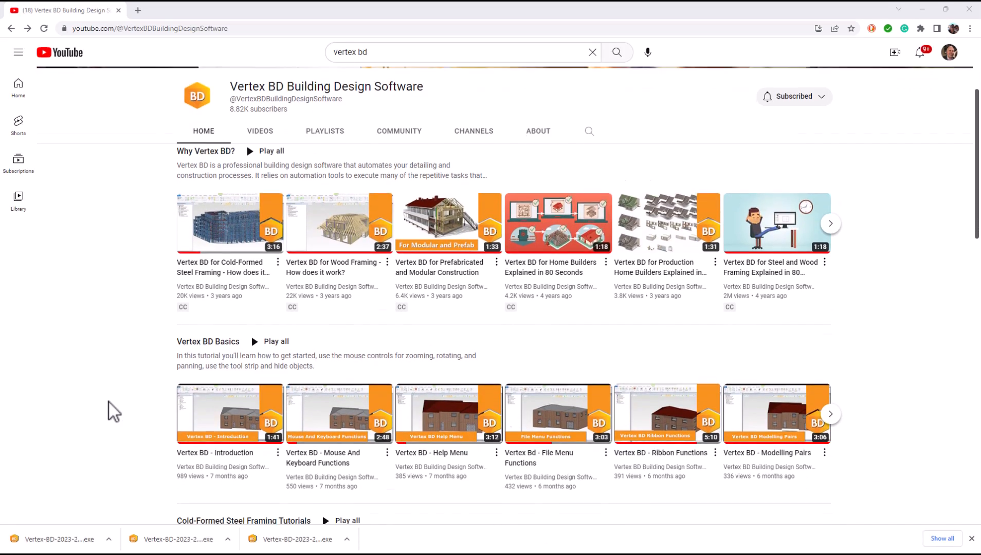
scroll(109, 403, "down", 5)
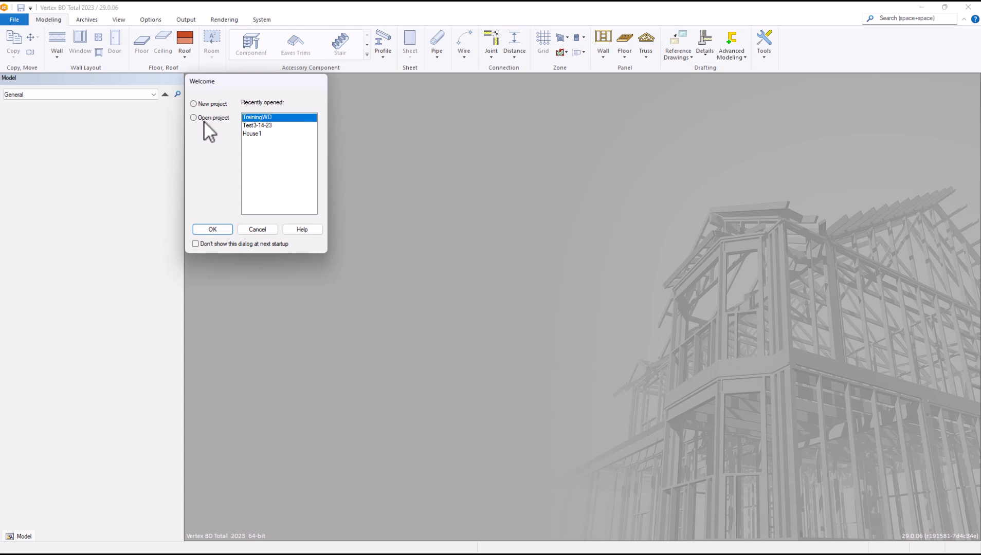
Step: In the Welcome dialog, choose New project instead of a recent project and confirm
left_click(263, 135)
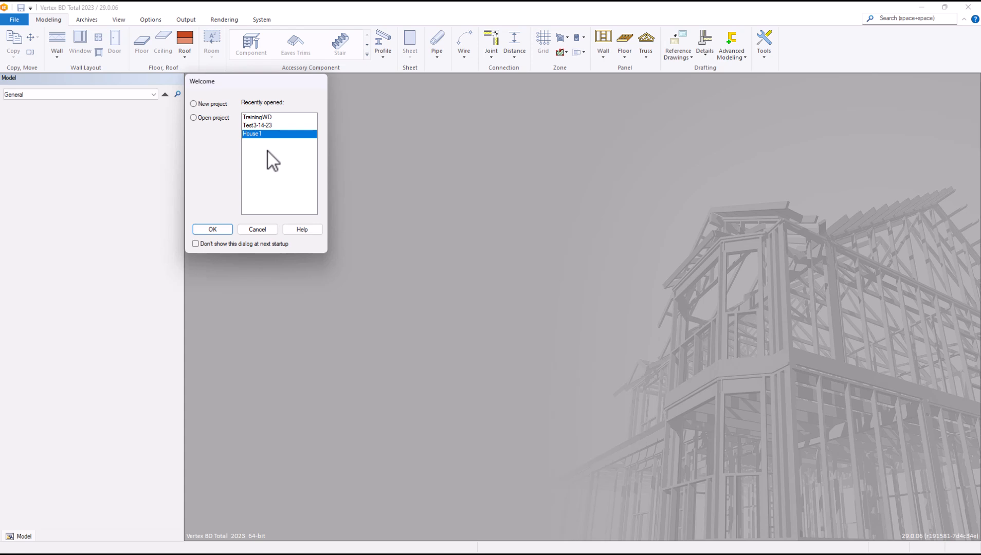
left_click(193, 104)
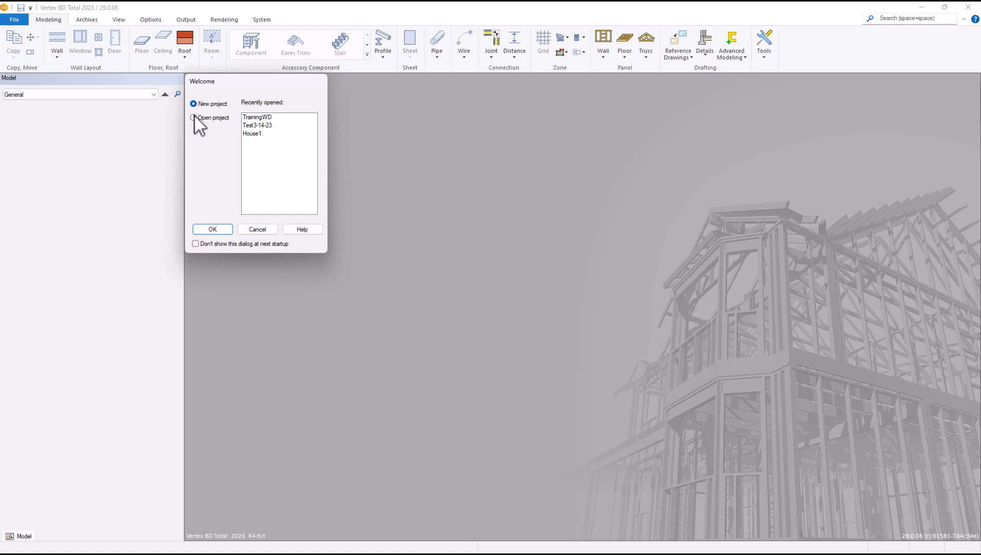
left_click(218, 231)
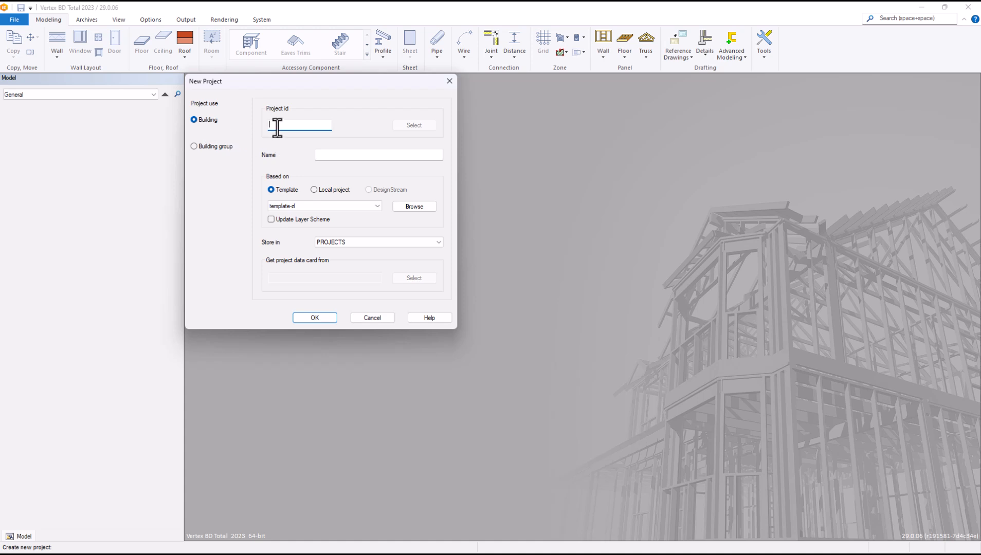
Step: Enter project id Training1 and project name Training Session Project
type("Training1")
left_click(332, 155)
type("Training Session Project")
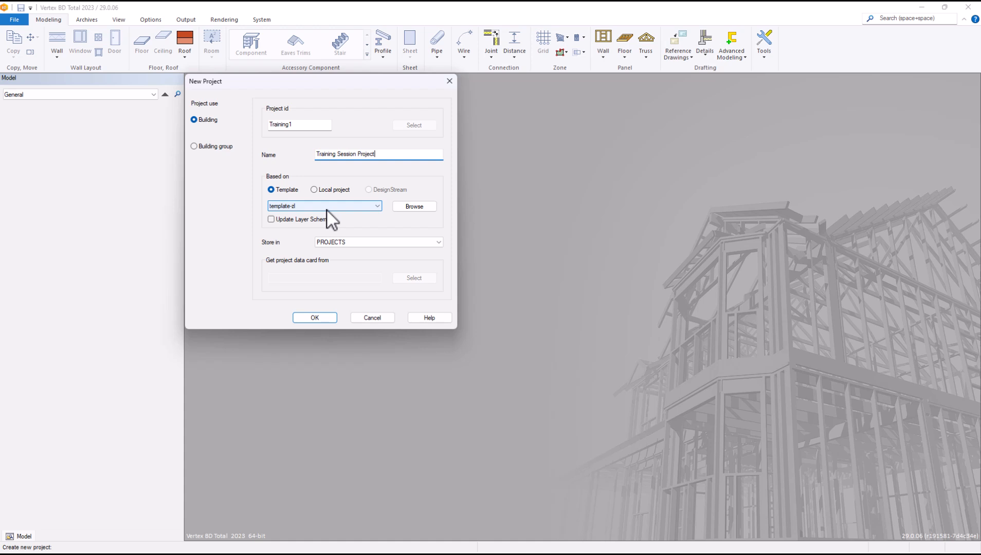
left_click(313, 190)
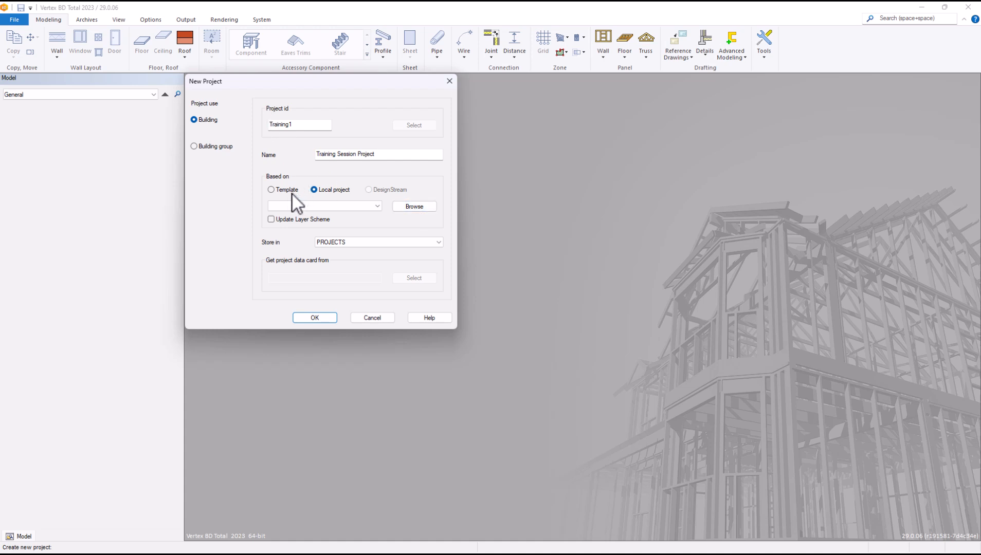
left_click(273, 190)
Step: Keep PROJECTS as the storage location and create the Training1 project
left_click(373, 246)
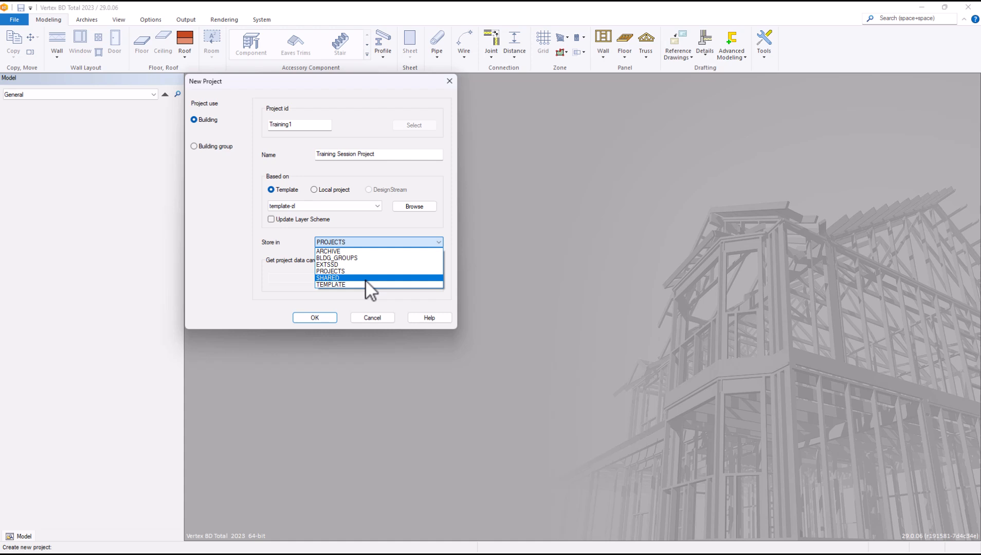
left_click(337, 271)
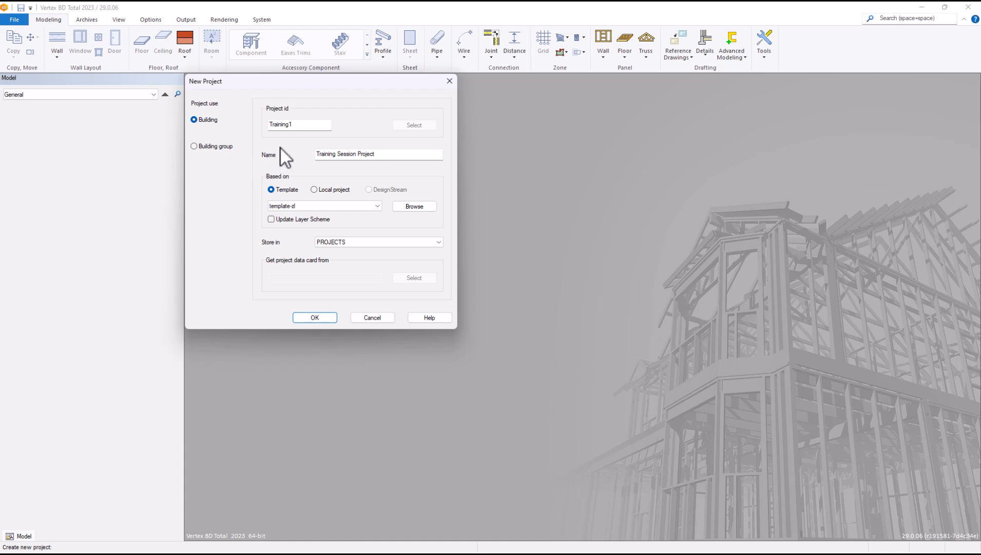
left_click(322, 318)
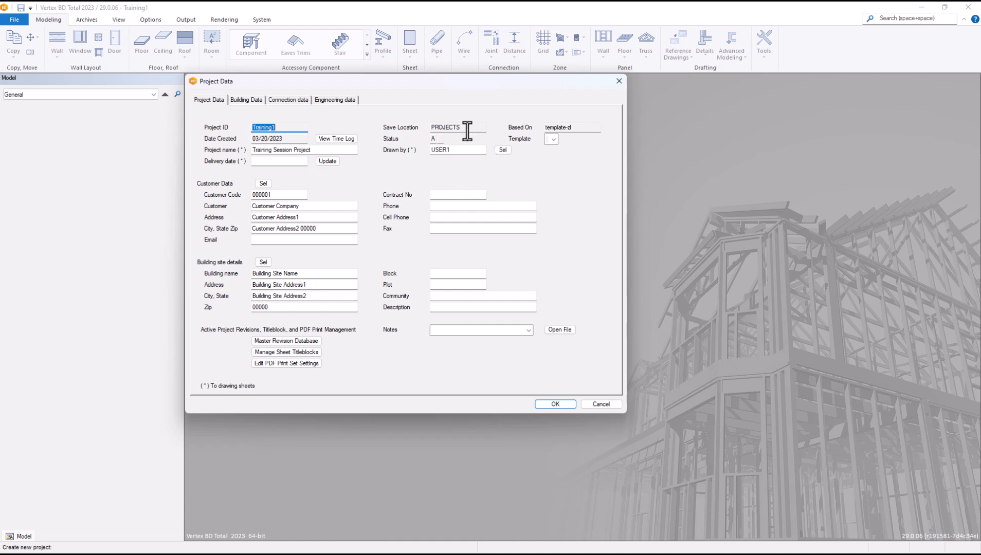
Step: Set the Training1 project status to A
left_click(432, 140)
type("A")
left_click(553, 139)
left_click(591, 164)
left_click(263, 184)
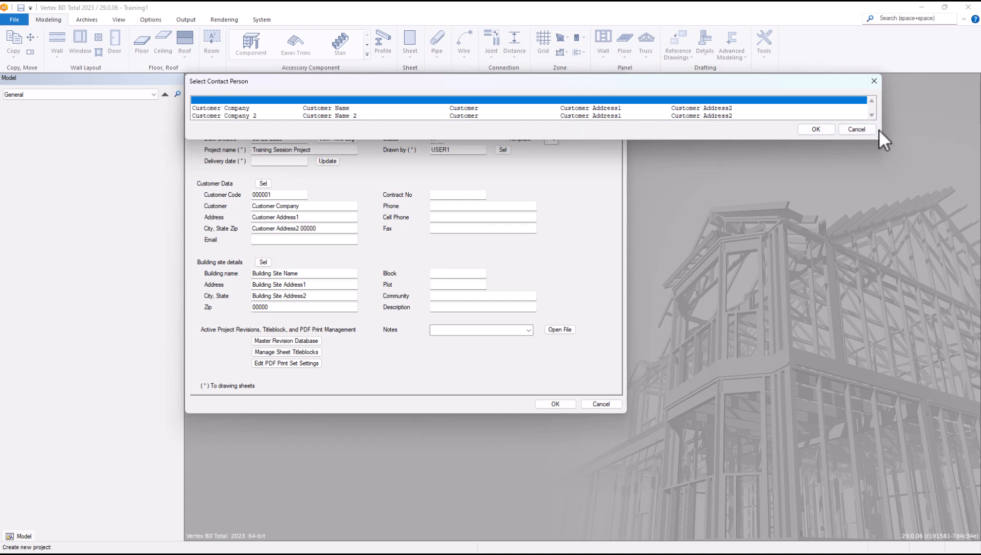
left_click(857, 129)
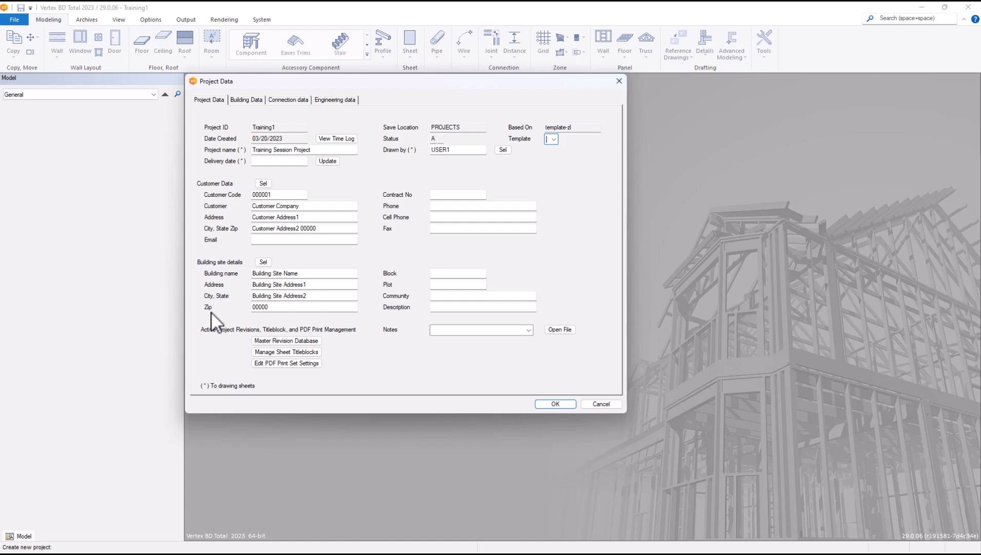
left_click(266, 263)
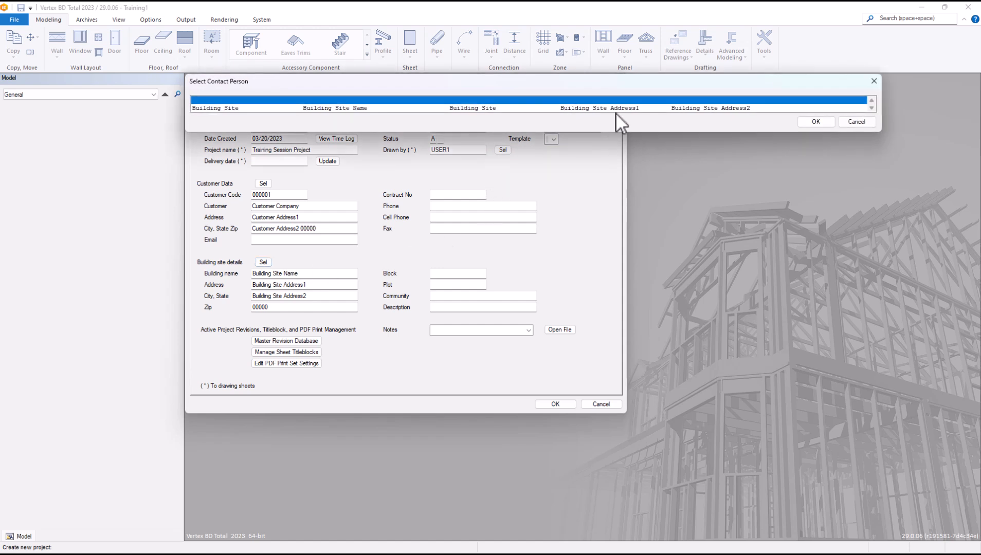
left_click(850, 121)
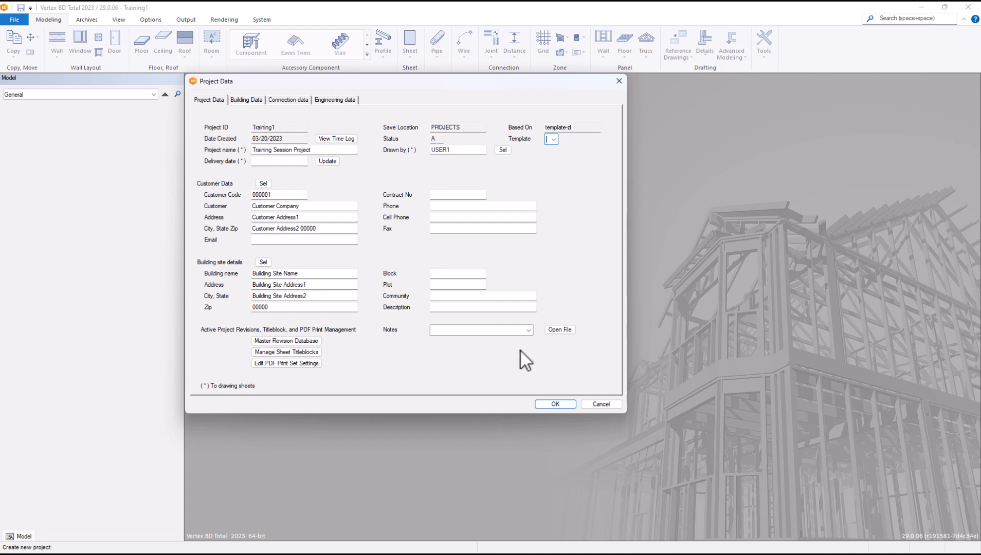
Step: Select notes/Description.txt as the project's Notes file
left_click(530, 331)
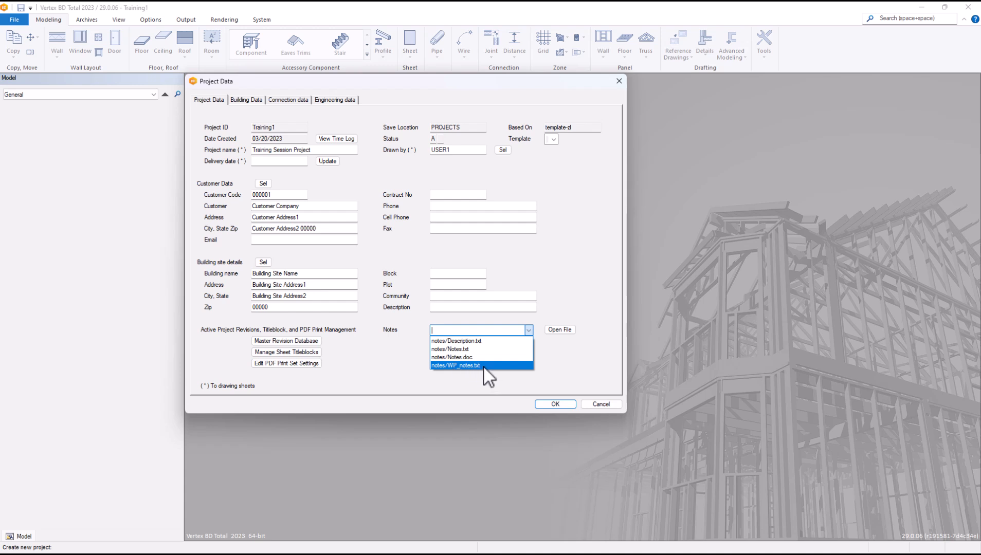
left_click(467, 341)
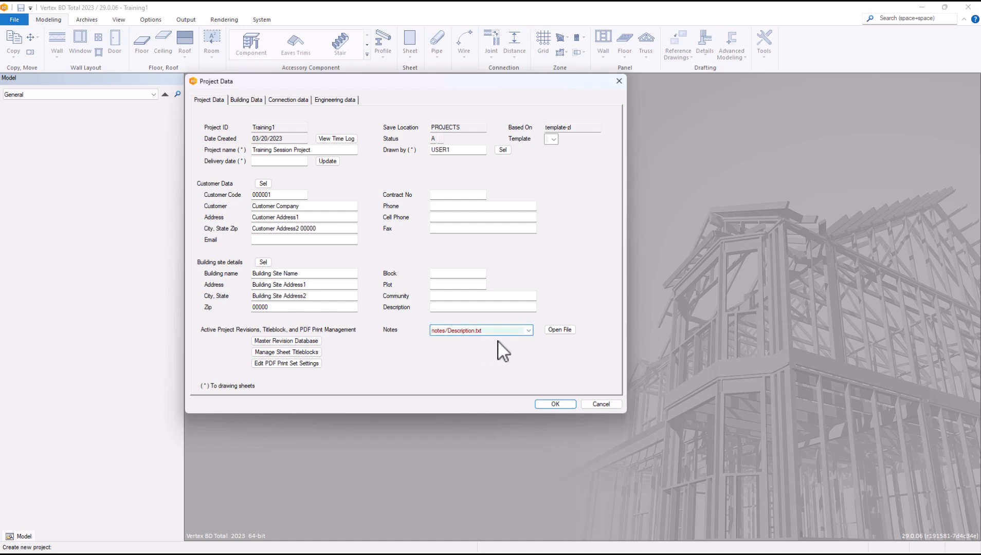
Step: Open Description.txt in WordPad and type 'This is a training session drawing'
left_click(558, 329)
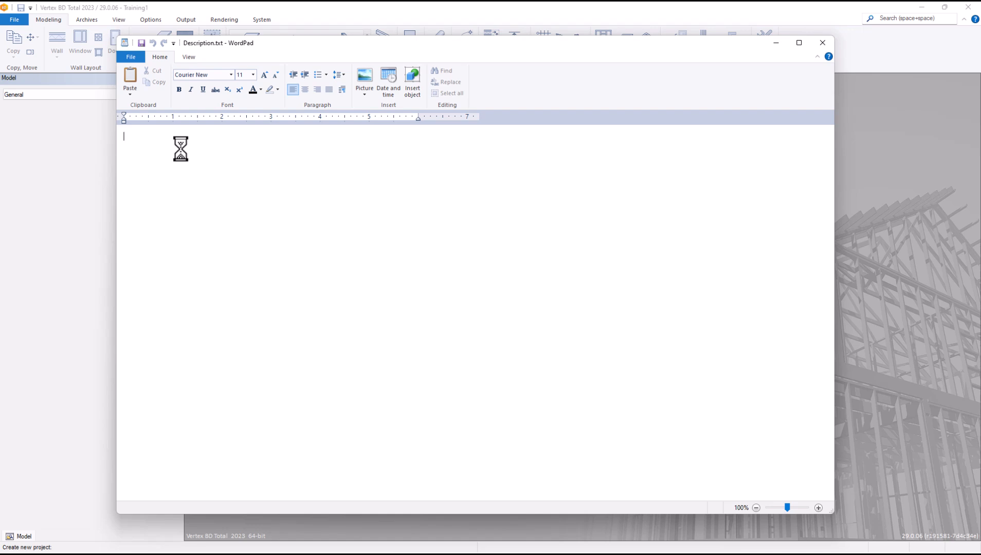
type("This is ")
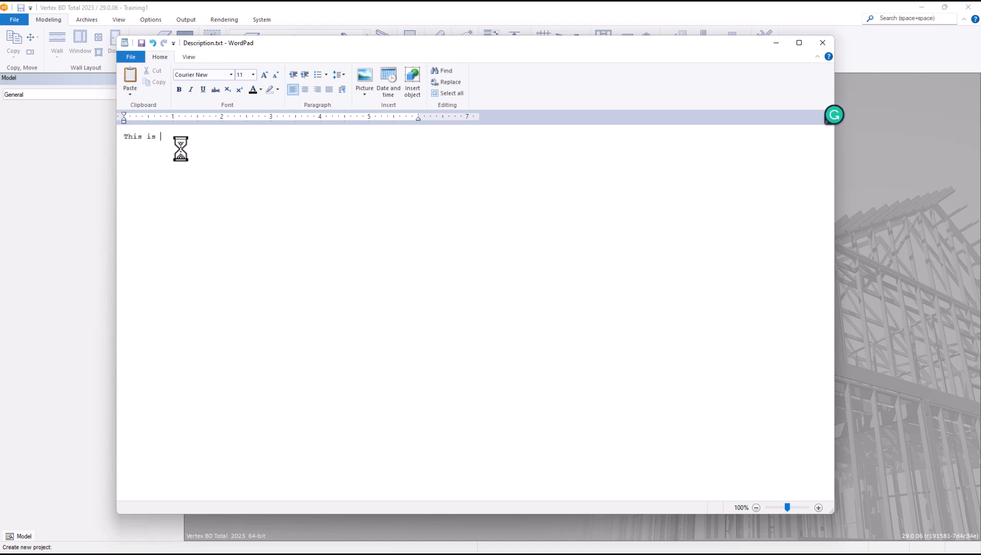
type("a tesining session drawing")
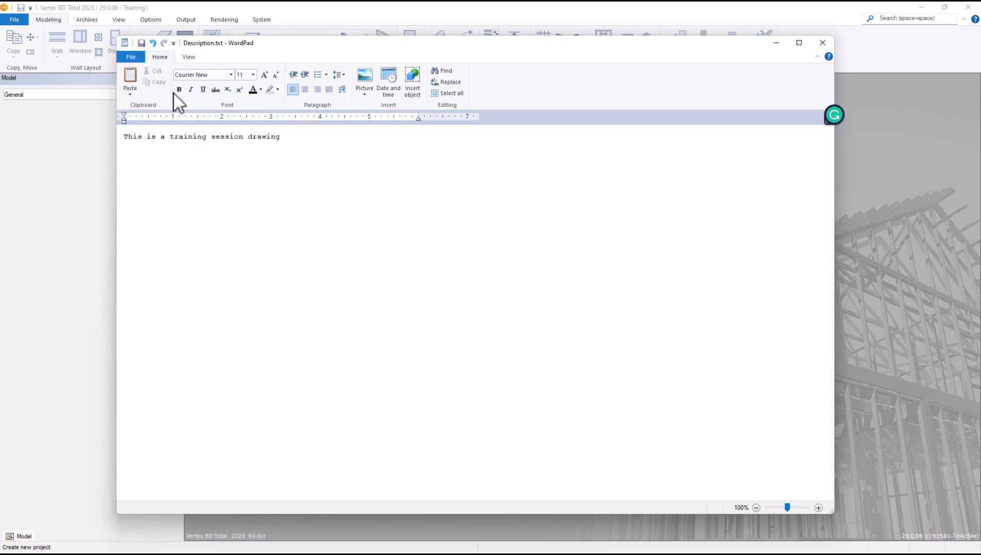
Step: Save the note as plain-text Description.txt in notes, replacing the old file, and close WordPad
left_click(138, 57)
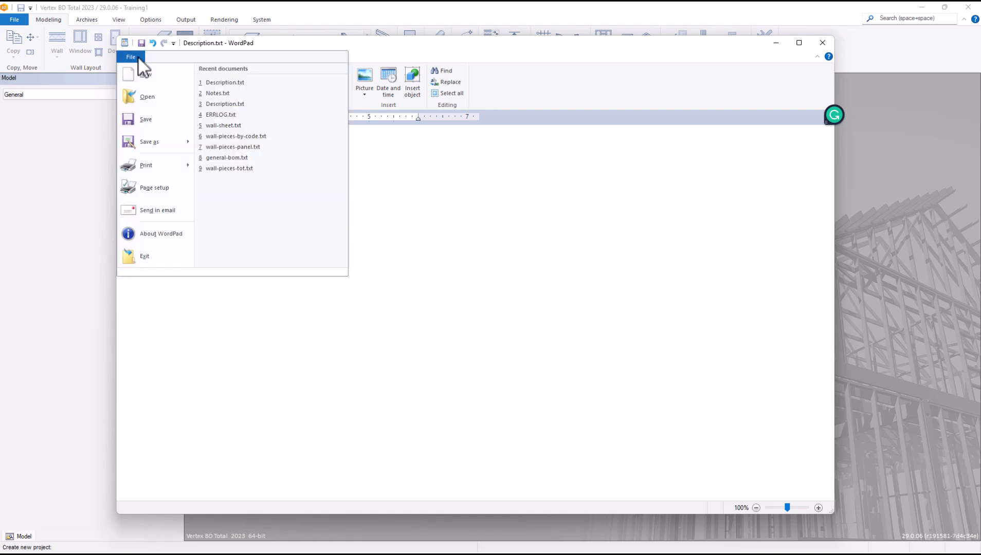
mouse_move(155, 141)
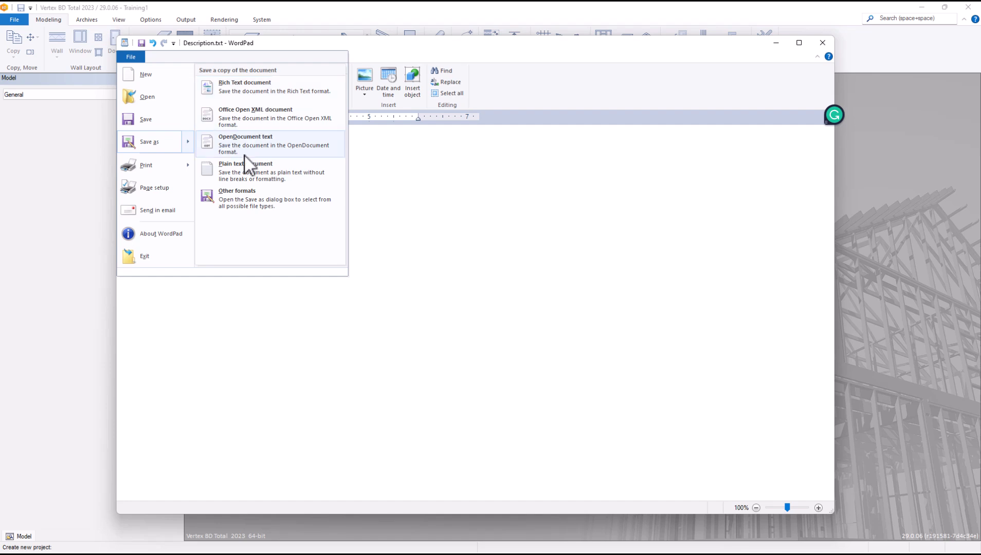
left_click(236, 167)
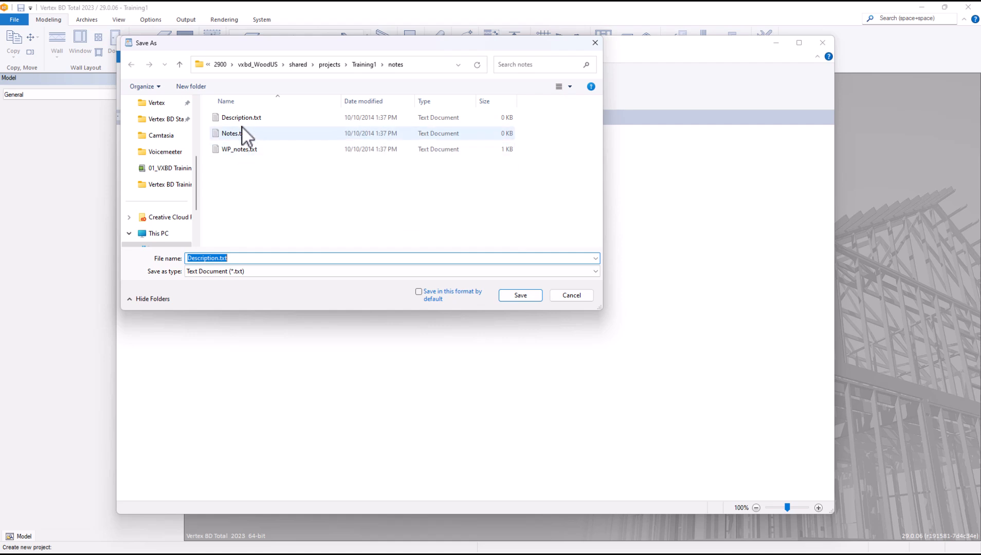
left_click(518, 303)
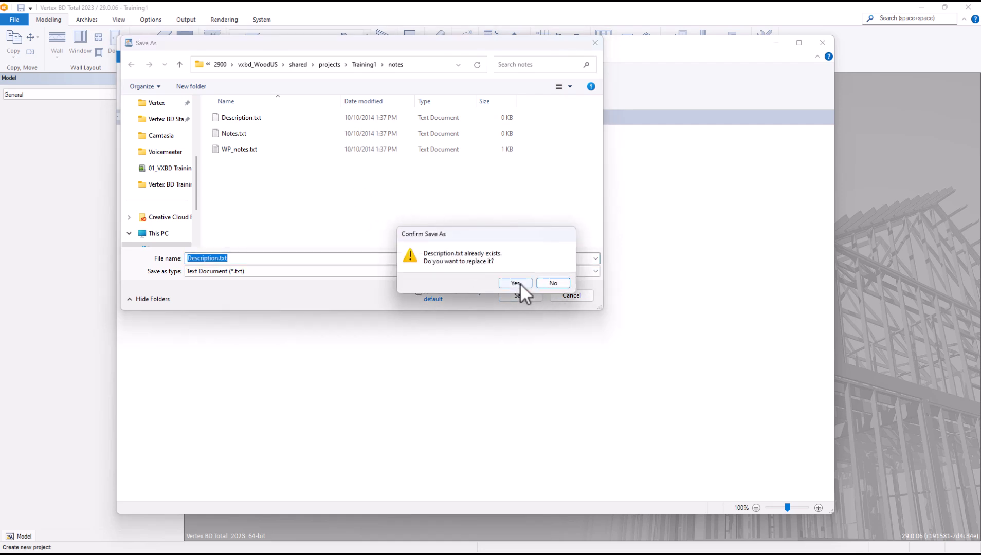
left_click(514, 283)
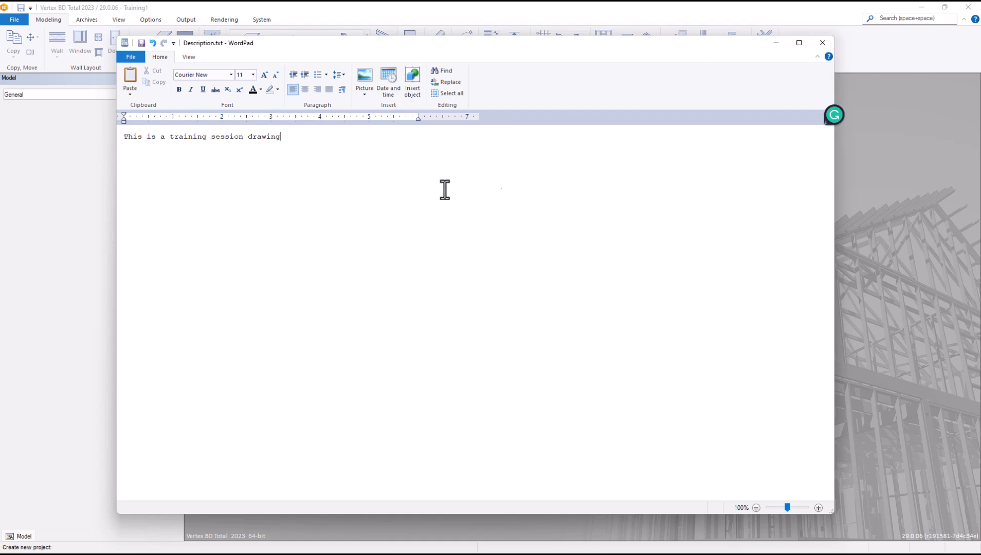
left_click(824, 43)
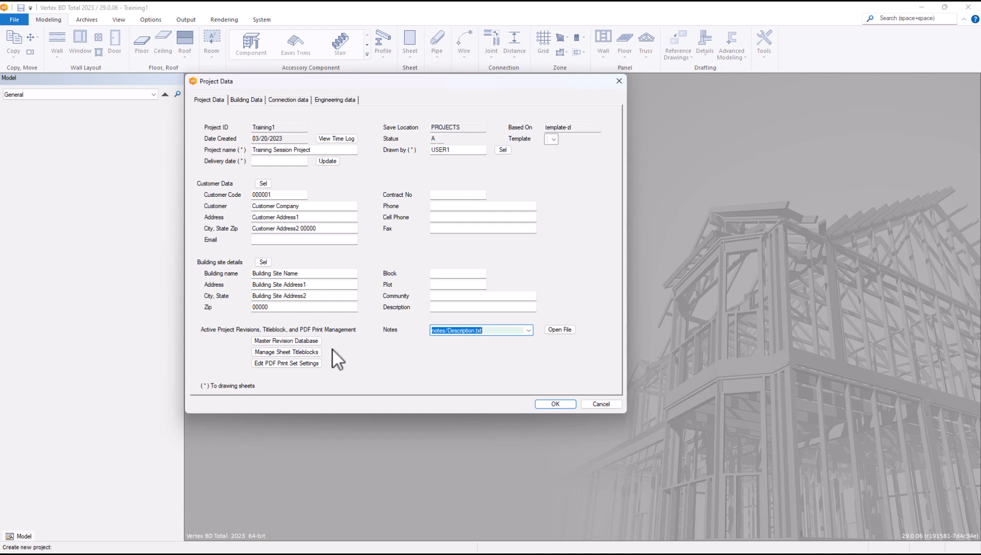
left_click(302, 341)
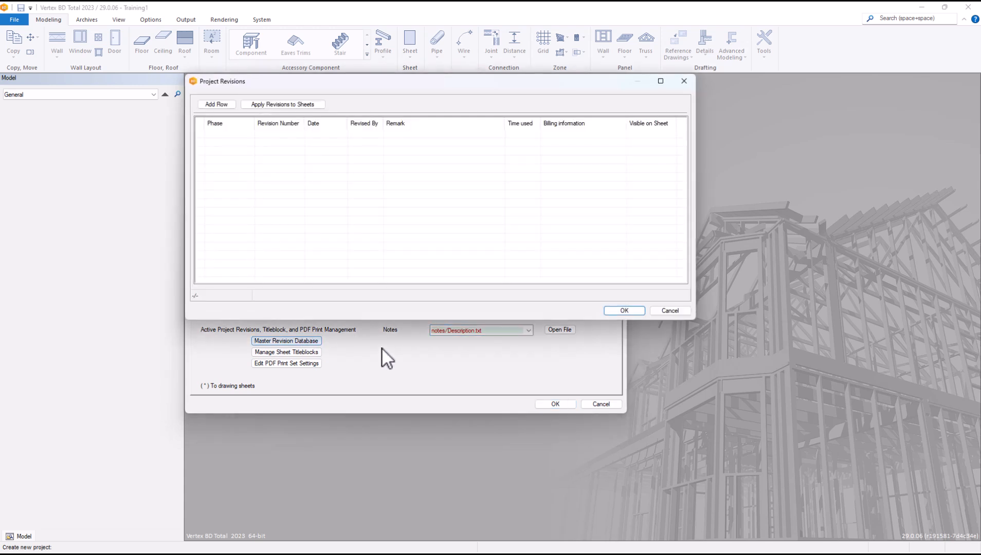
left_click_drag(437, 81, 453, 103)
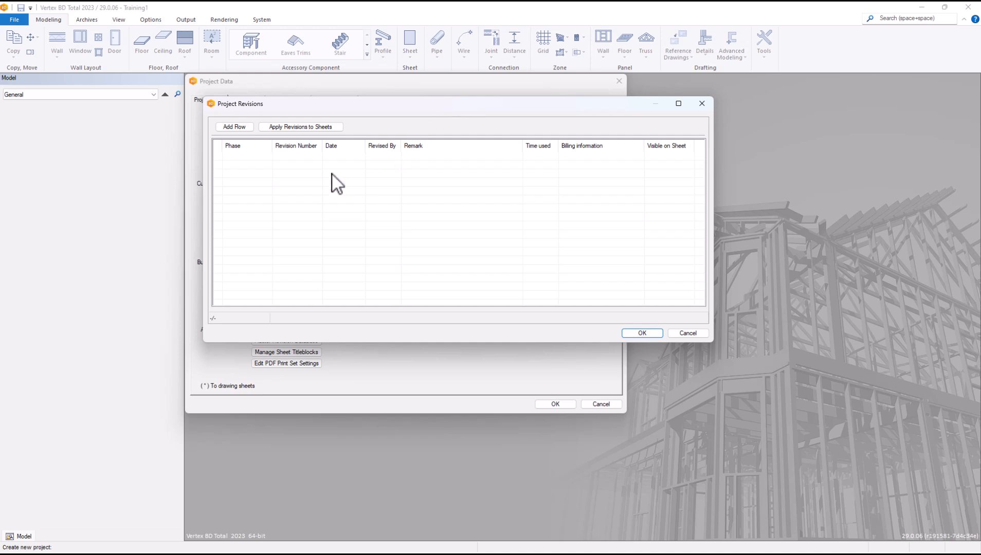
left_click(246, 127)
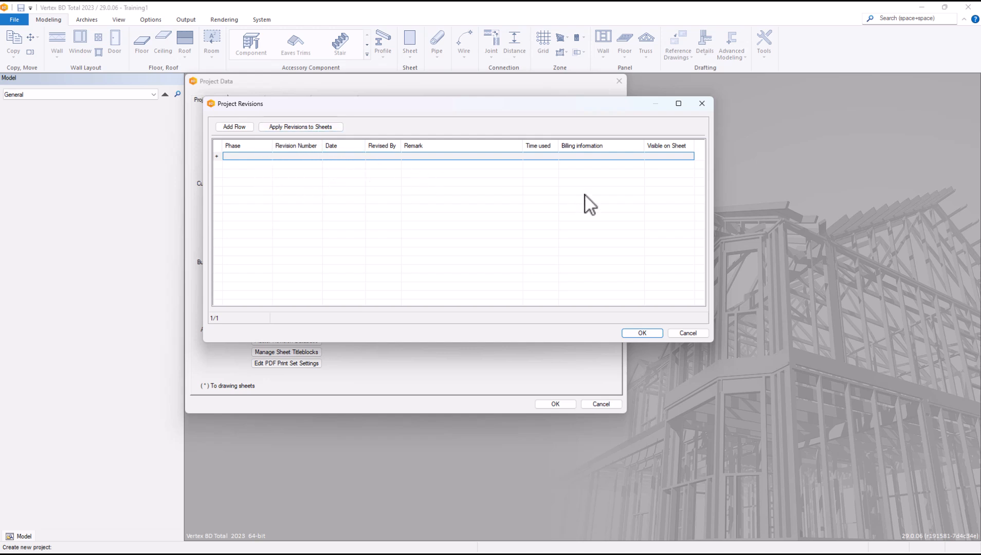
left_click(684, 333)
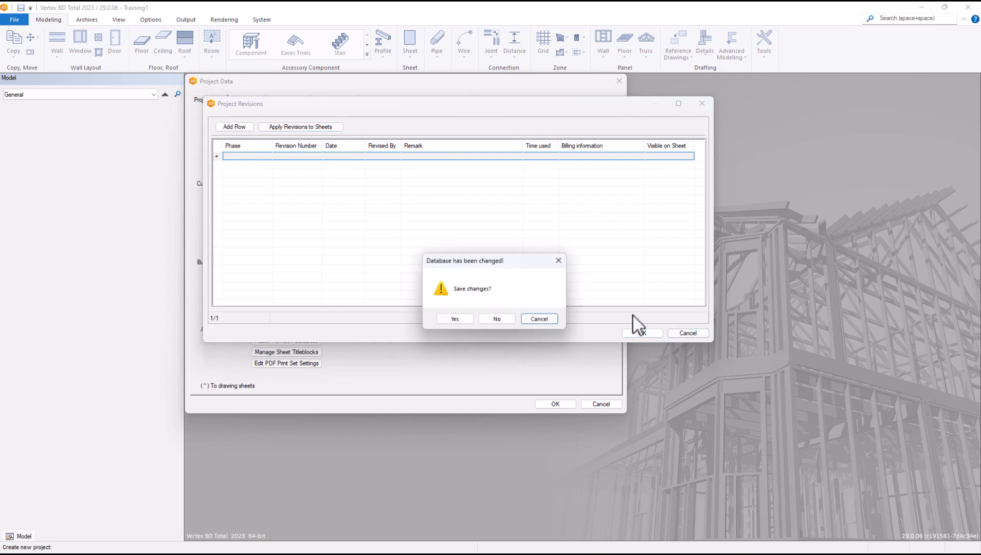
left_click(494, 320)
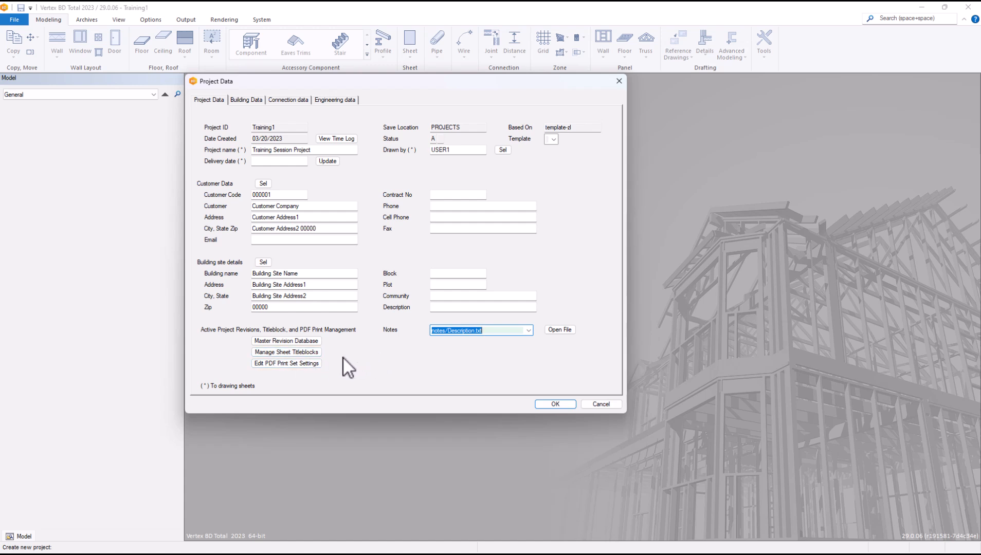
Step: Open the sheet titleblock list, check sheet A-04's size options, clear its size and edit Drawn by
left_click(308, 352)
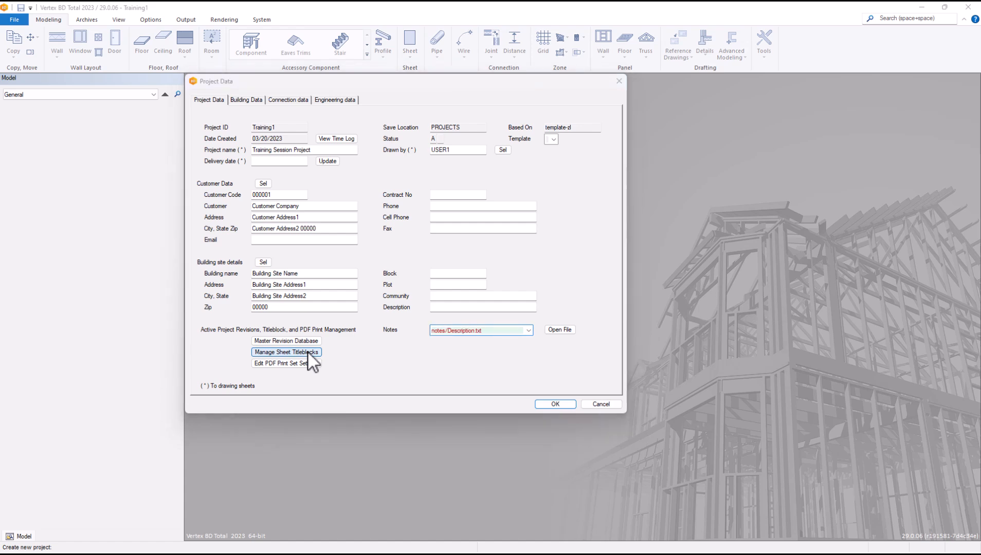
left_click_drag(473, 83, 487, 49)
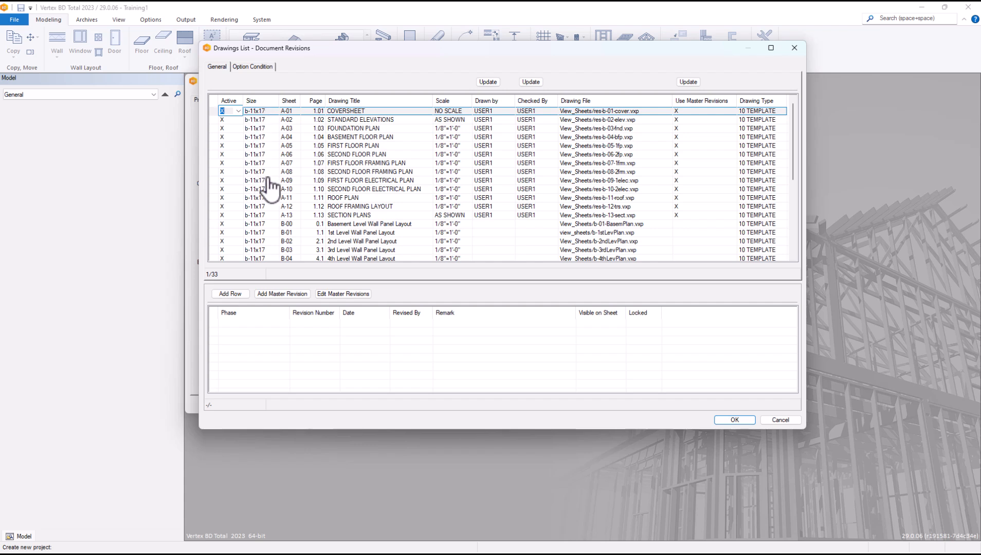
left_click(276, 137)
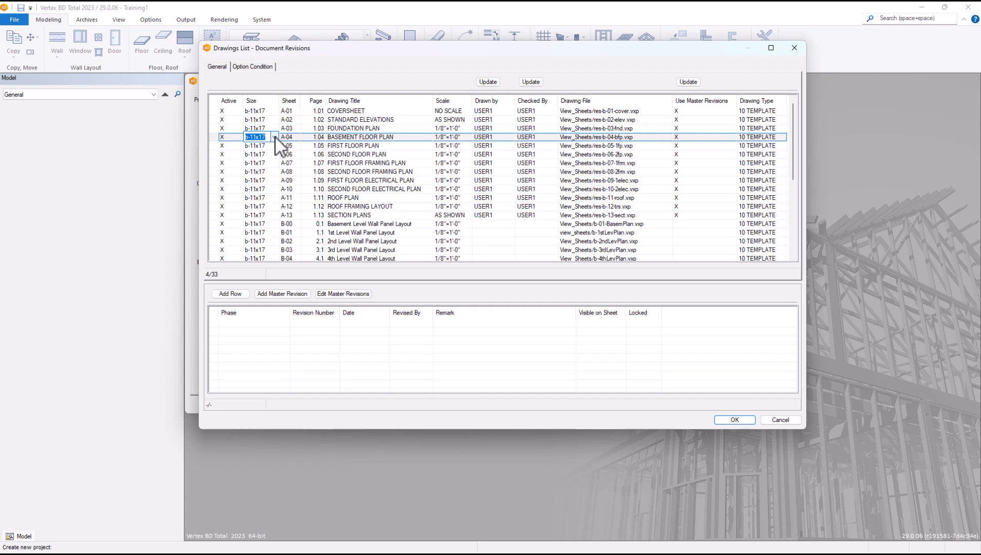
left_click(275, 137)
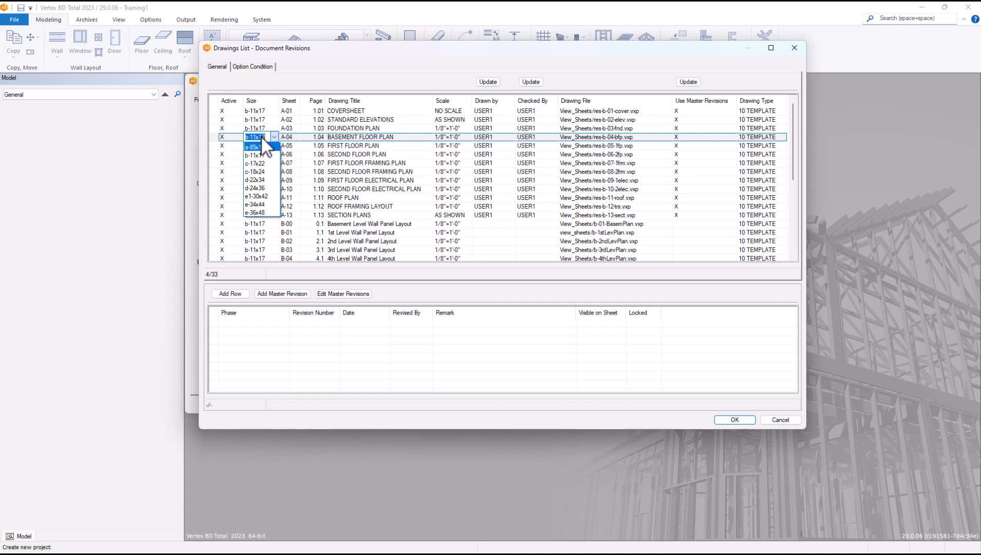
left_click(310, 67)
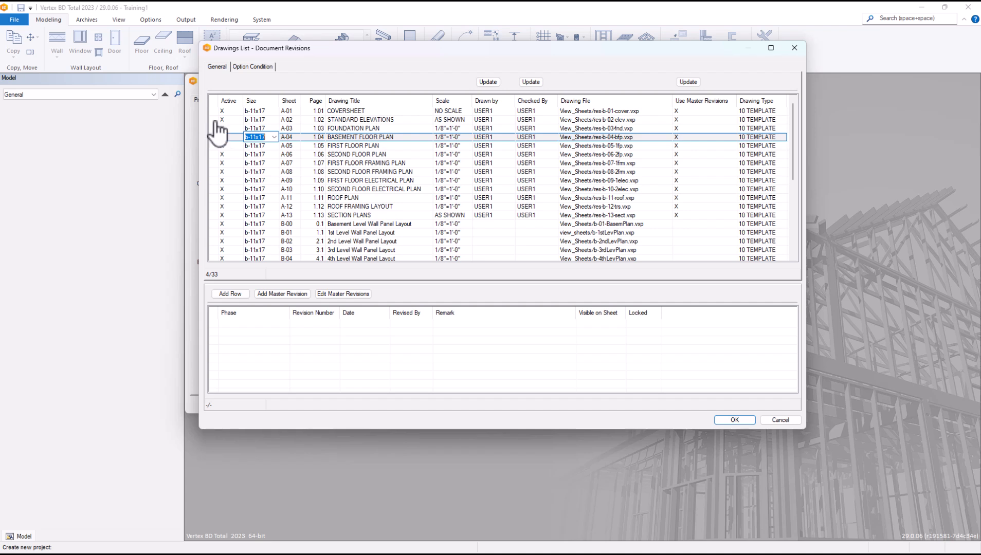
key("Delete")
left_click(508, 138)
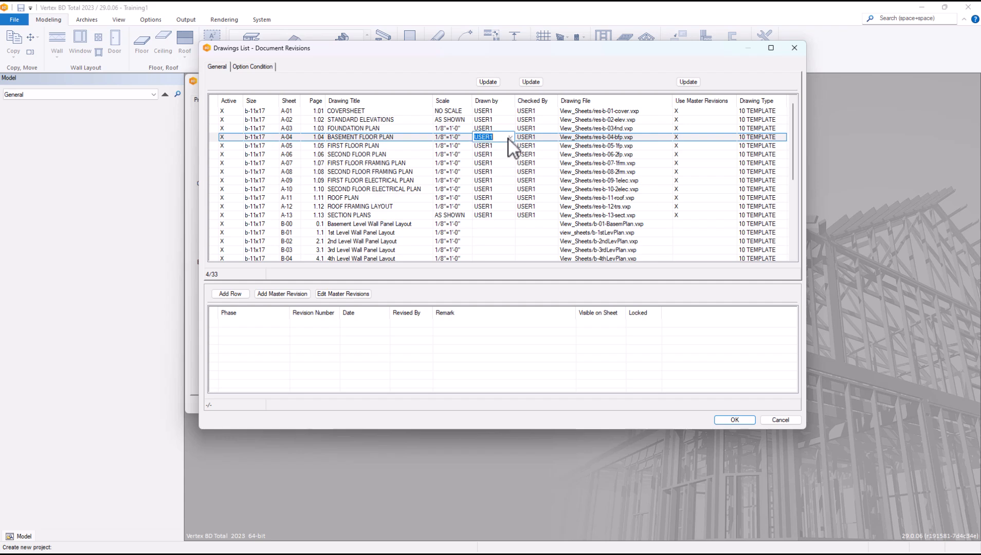
Step: Leave Drawn by unset, add an empty revision row for SECOND FLOOR PLAN (A-06), and show Option Condition
left_click(509, 137)
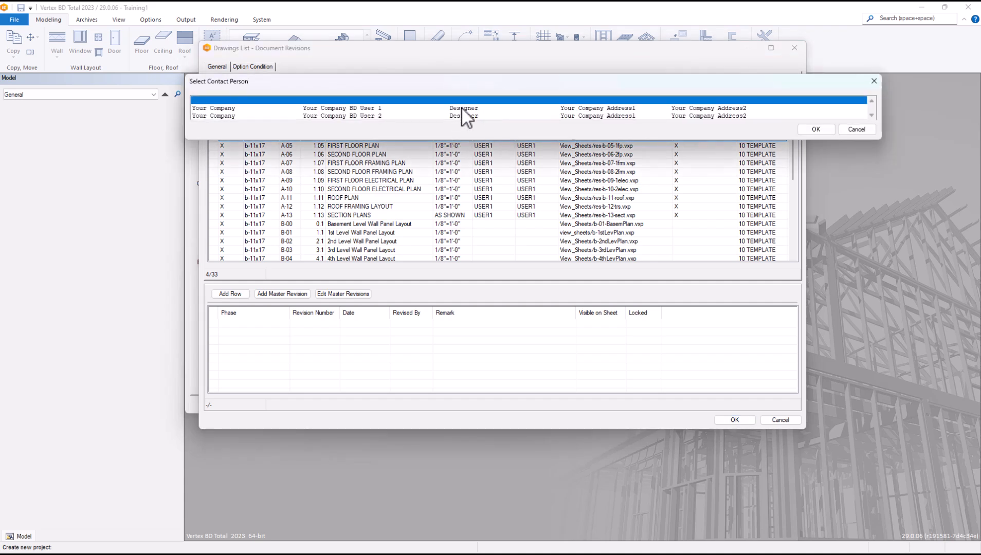
left_click(856, 130)
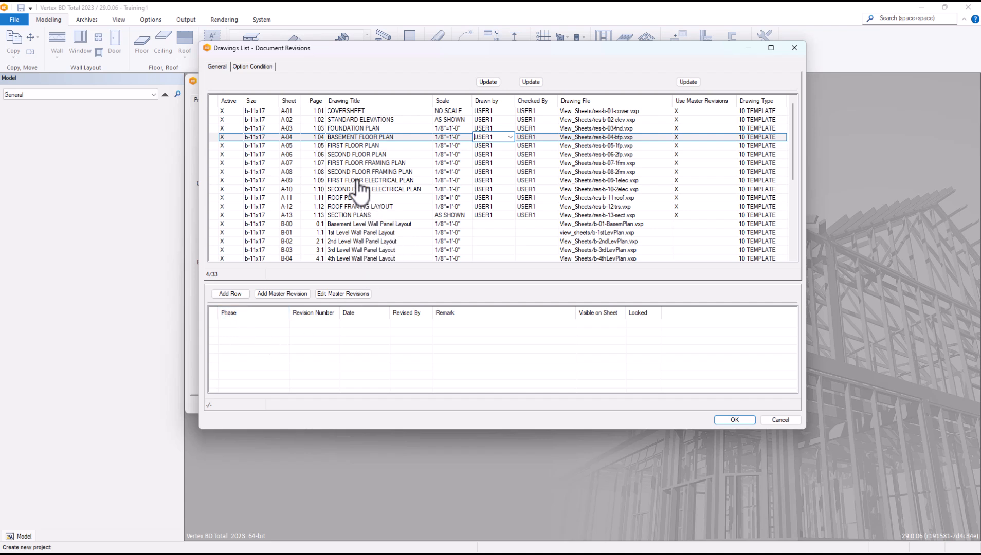
left_click(371, 155)
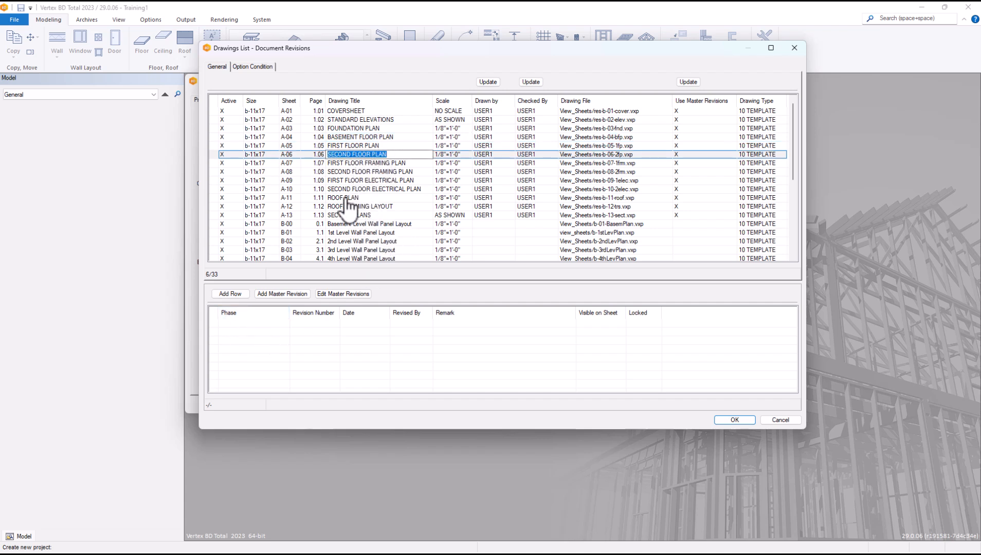
left_click(231, 294)
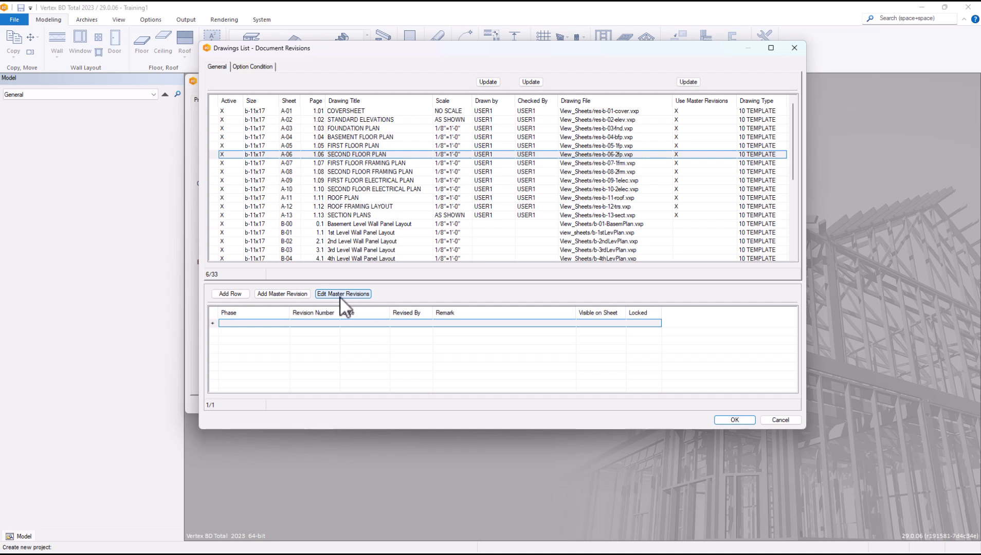
left_click(252, 67)
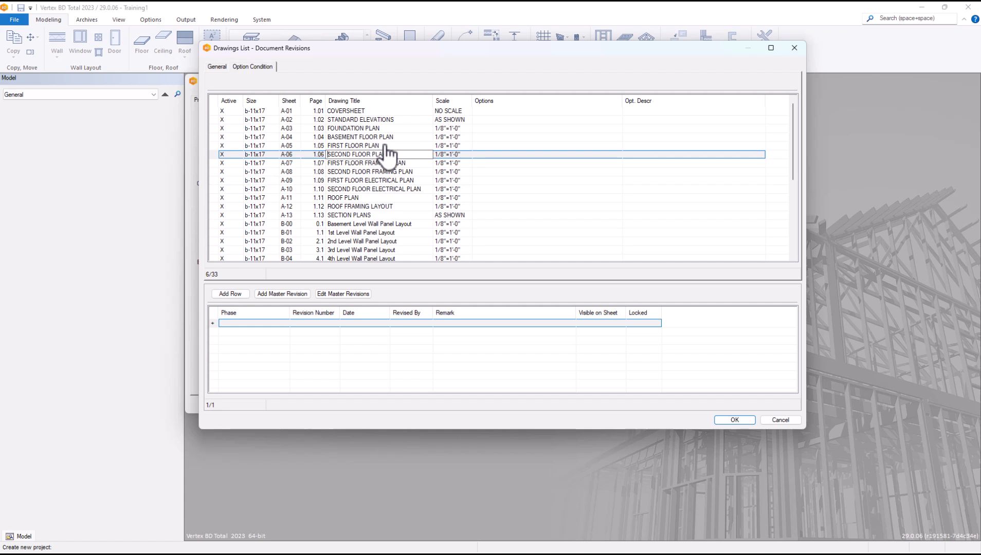
Step: Check SECOND FLOOR PLAN's option list without choosing, then close the Drawings List discarding changes
left_click(583, 157)
double_click(616, 156)
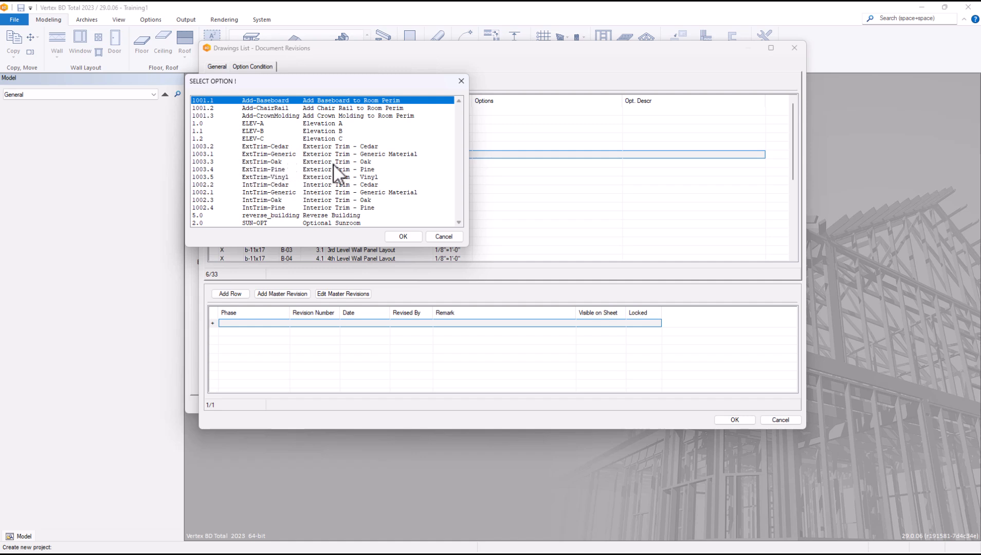
left_click(444, 237)
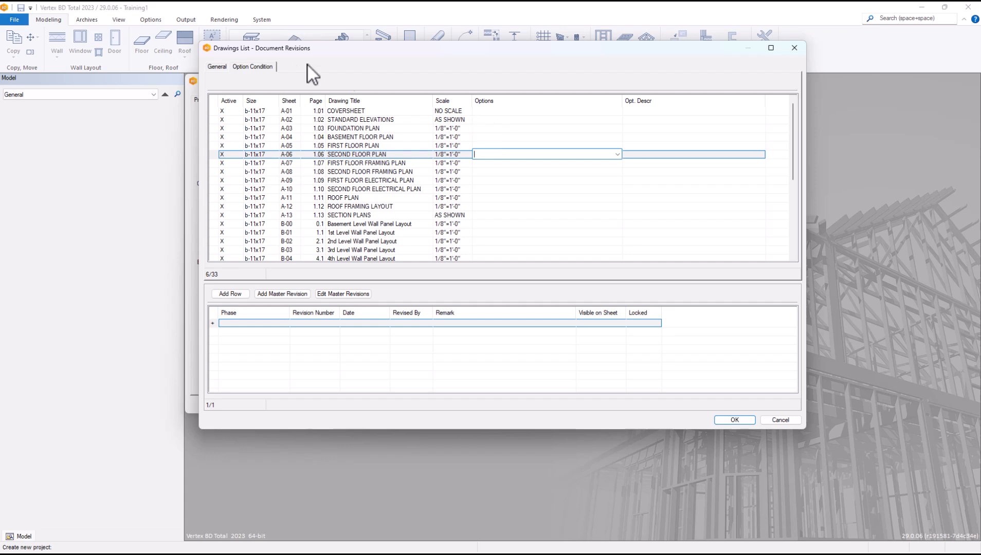
left_click(781, 420)
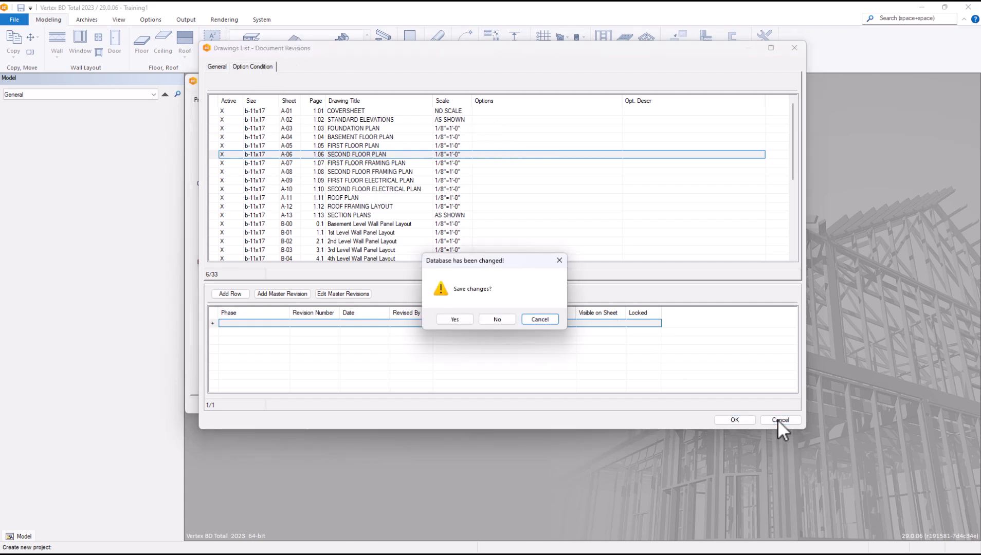
left_click(497, 320)
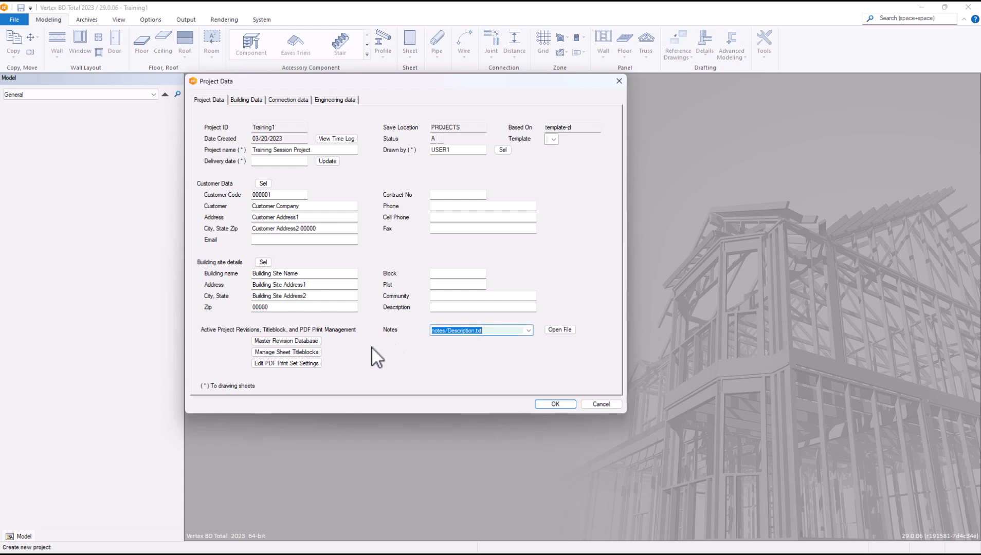
Step: Open the PDF print set's Output Settings and move the window up and right
left_click(301, 364)
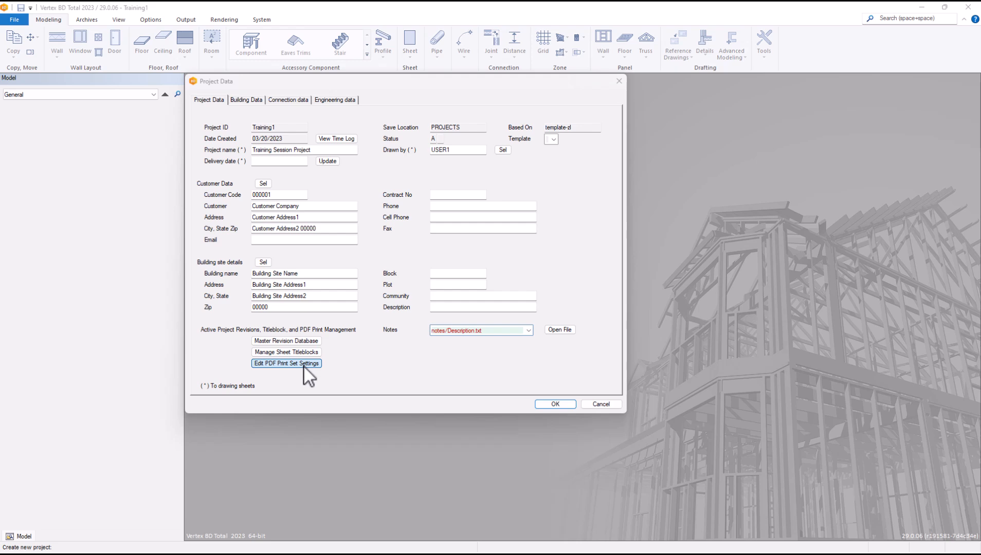
left_click_drag(443, 91, 502, 66)
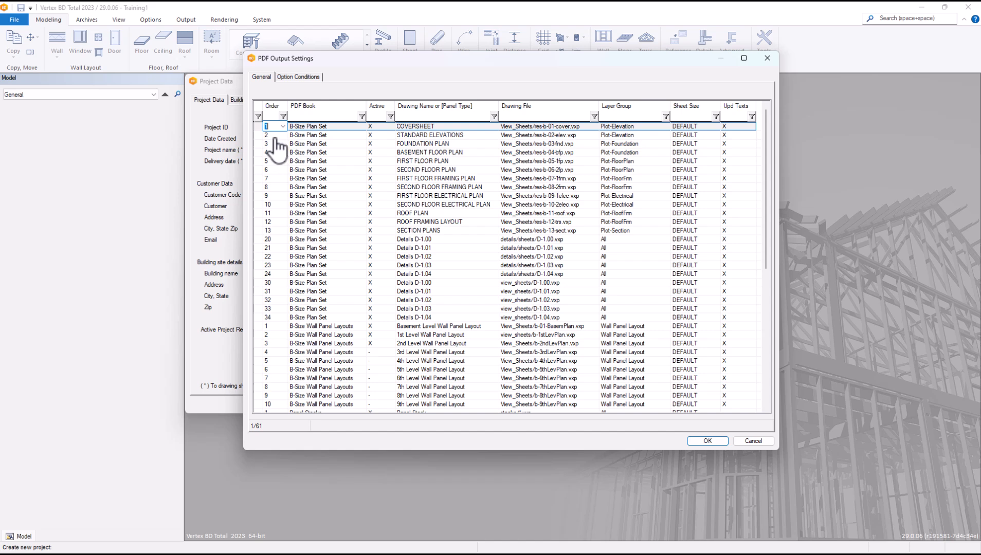
scroll(340, 273, "down", 10)
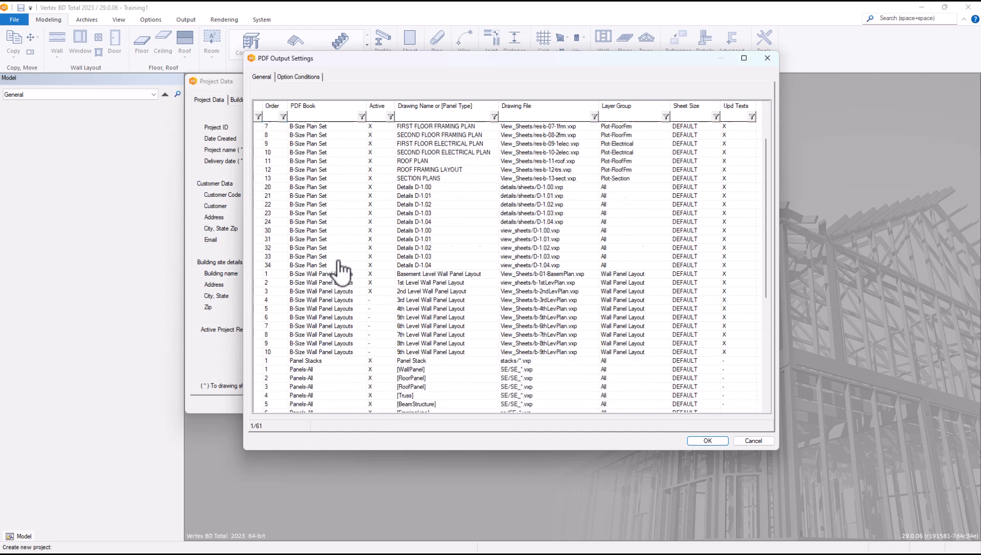
Step: Select the Active cell of row 10, SECOND FLOOR ELECTRICAL PLAN
scroll(331, 253, "up", 9)
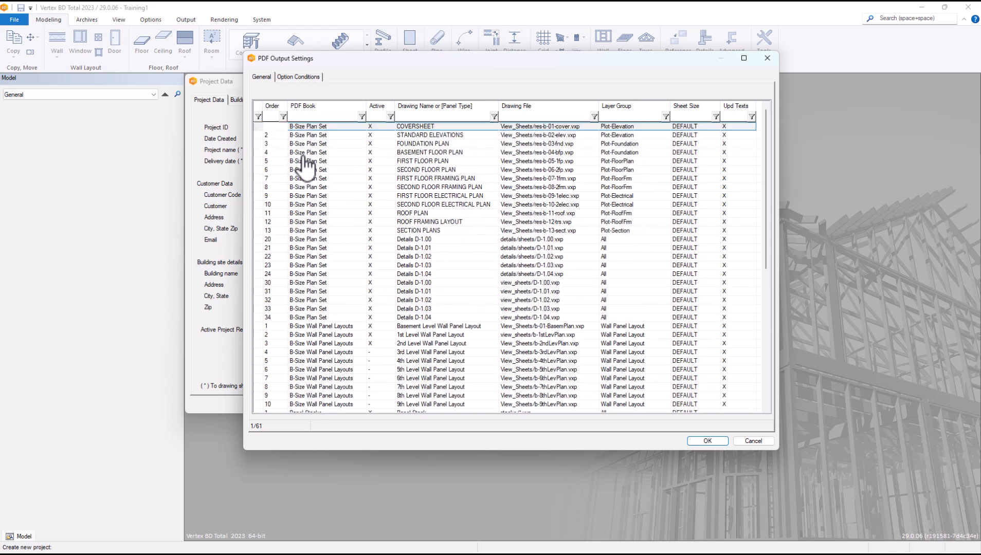
scroll(313, 279, "down", 5)
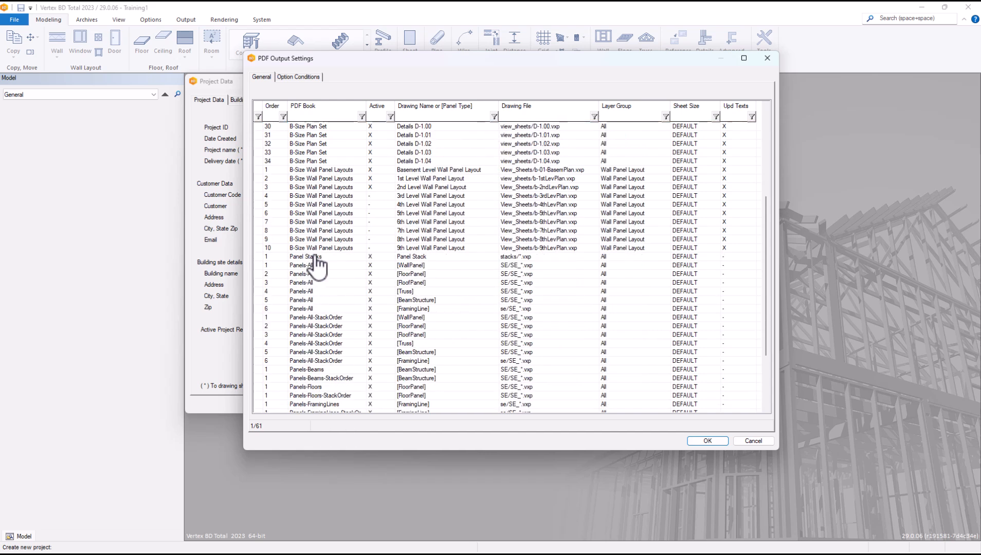
scroll(341, 313, "down", 3)
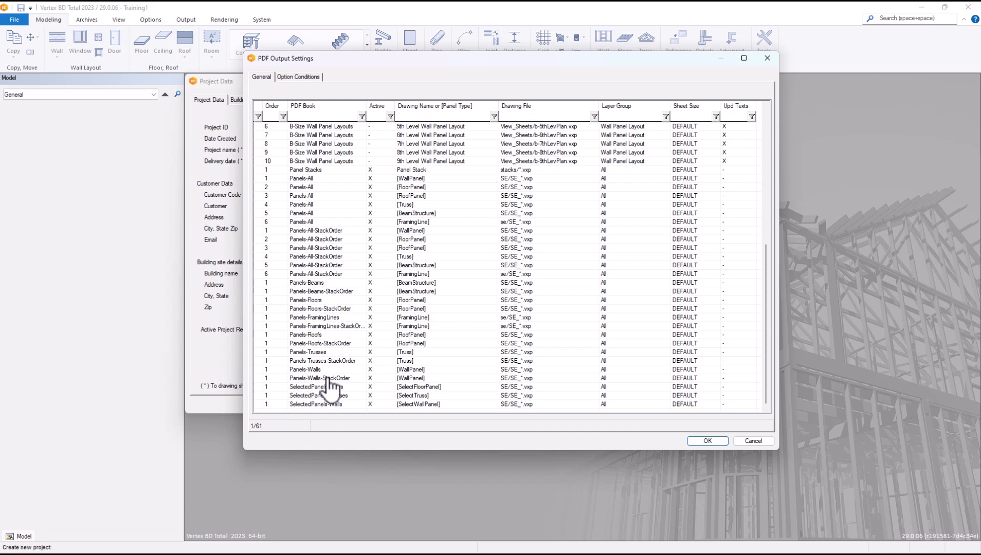
scroll(339, 360, "up", 10)
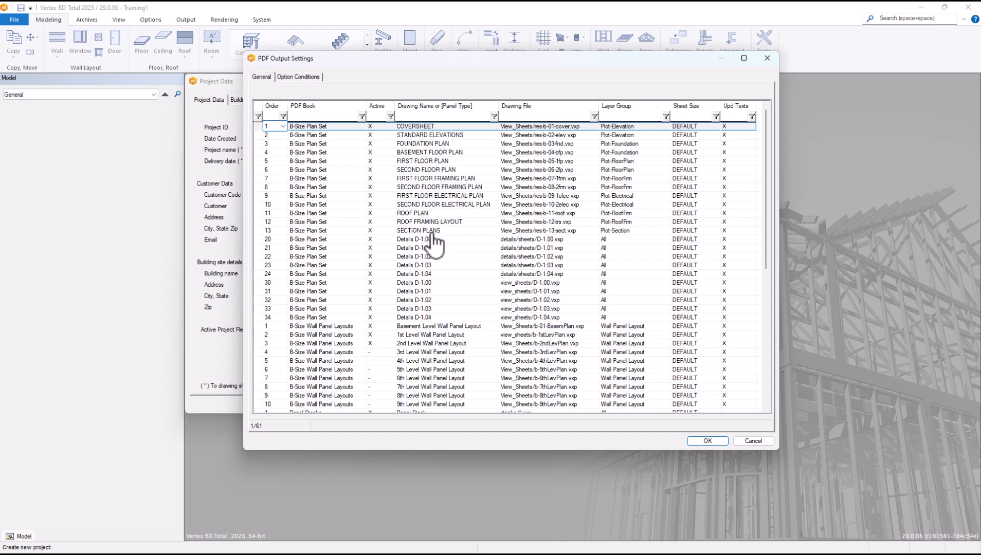
left_click(386, 205)
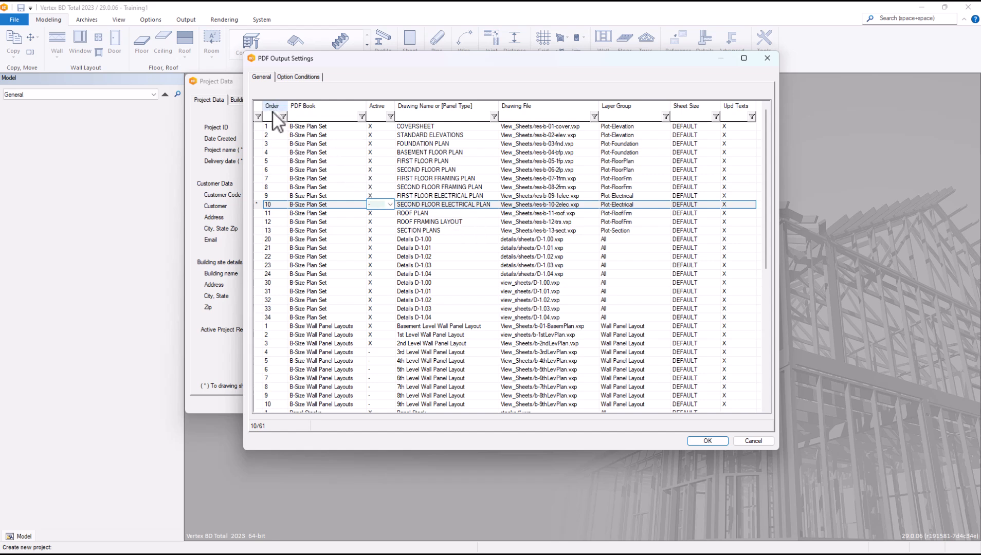
Step: Enter '-' in row 10's Active column so SECOND FLOOR ELECTRICAL PLAN is inactive
left_click(270, 159)
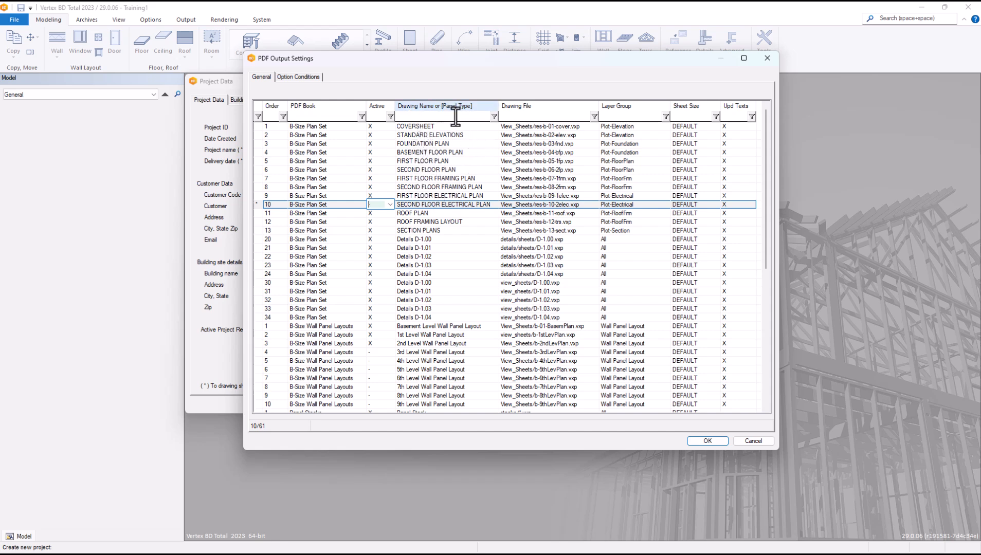
scroll(459, 301, "down", 1)
scroll(459, 301, "down", 4)
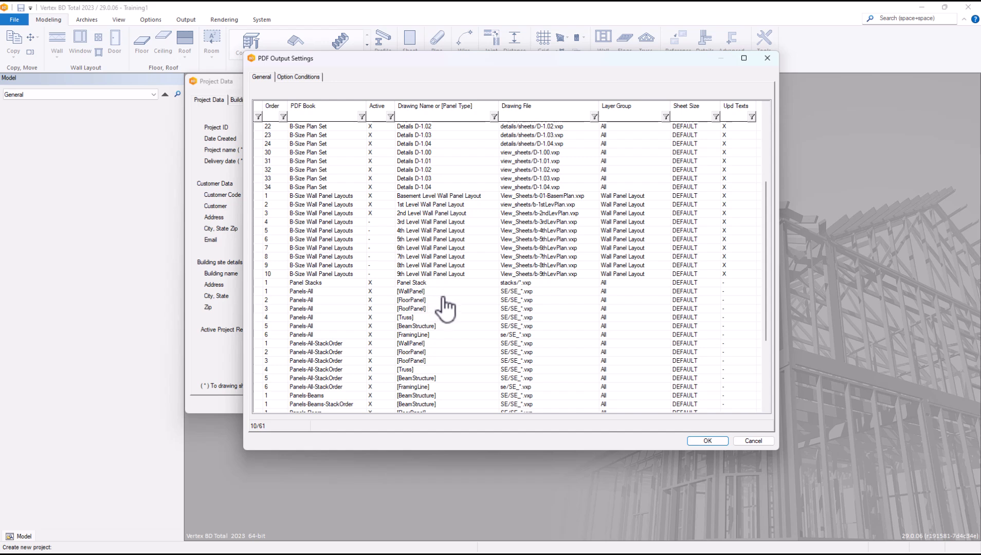
scroll(442, 306, "up", 5)
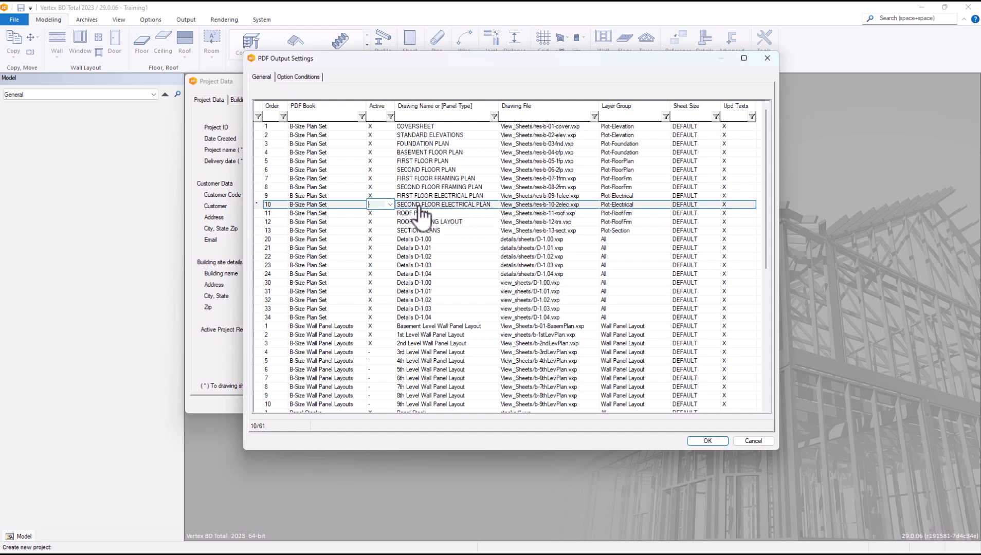
type("-")
left_click(345, 161)
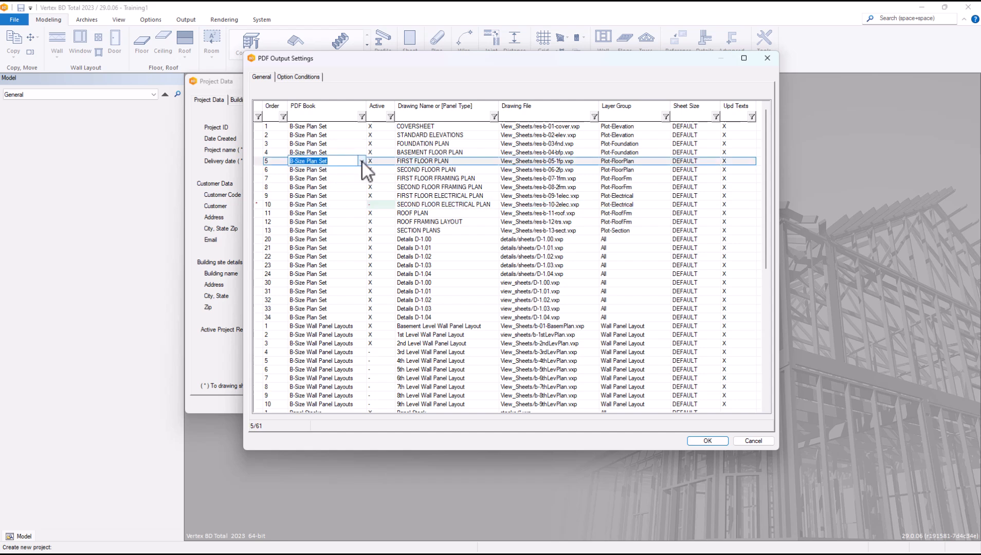
left_click(362, 161)
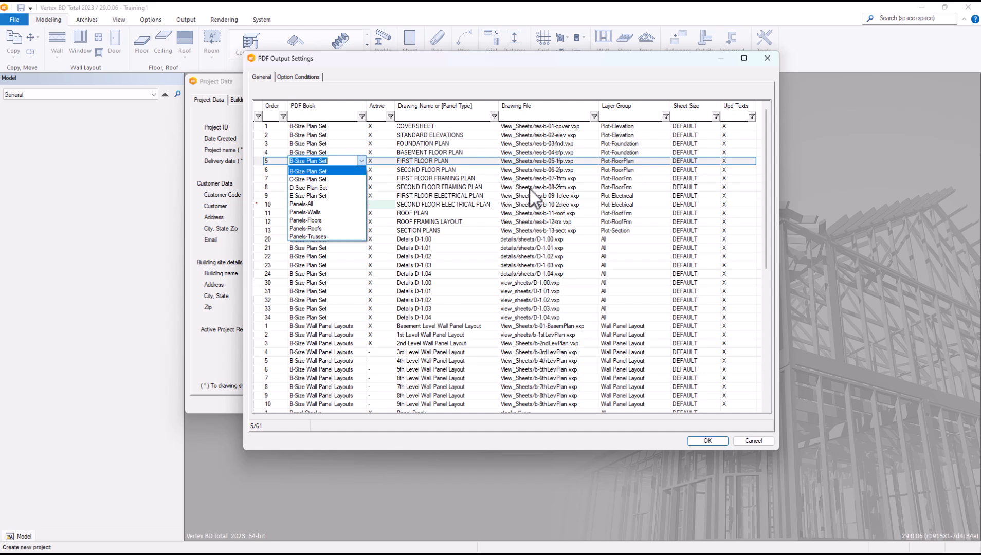
key("Down")
key("Down")
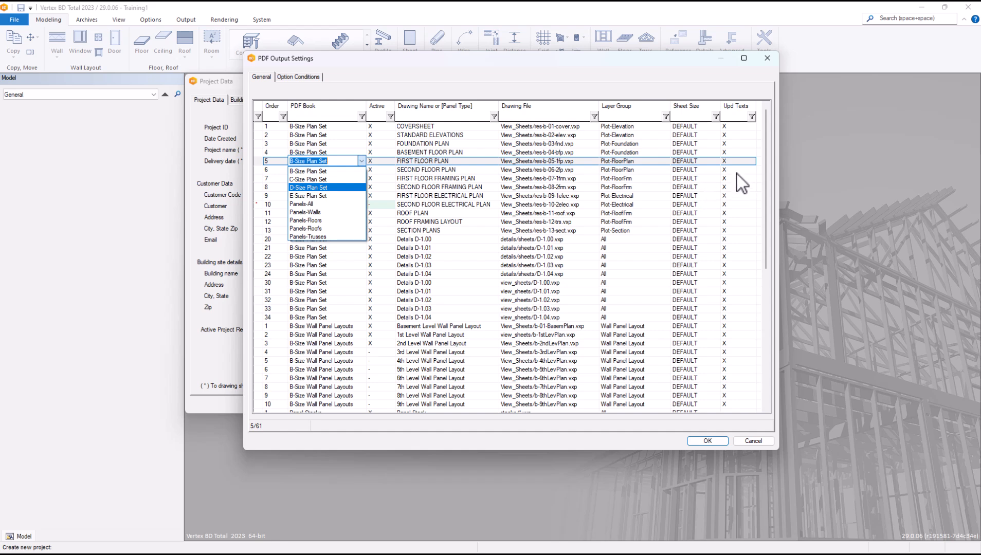
key("Escape")
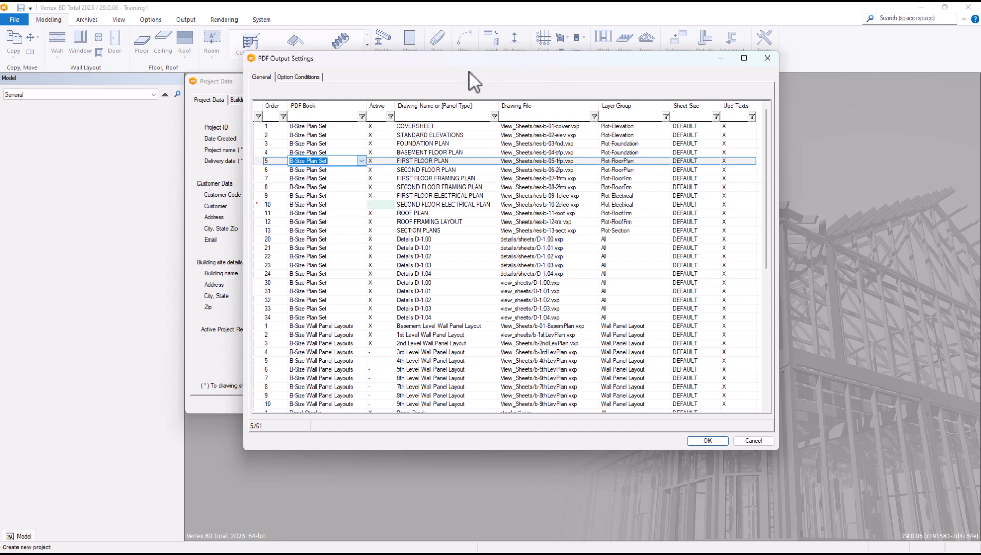
Step: View the Option Conditions, then cancel PDF Output Settings and decline saving changes
left_click(300, 77)
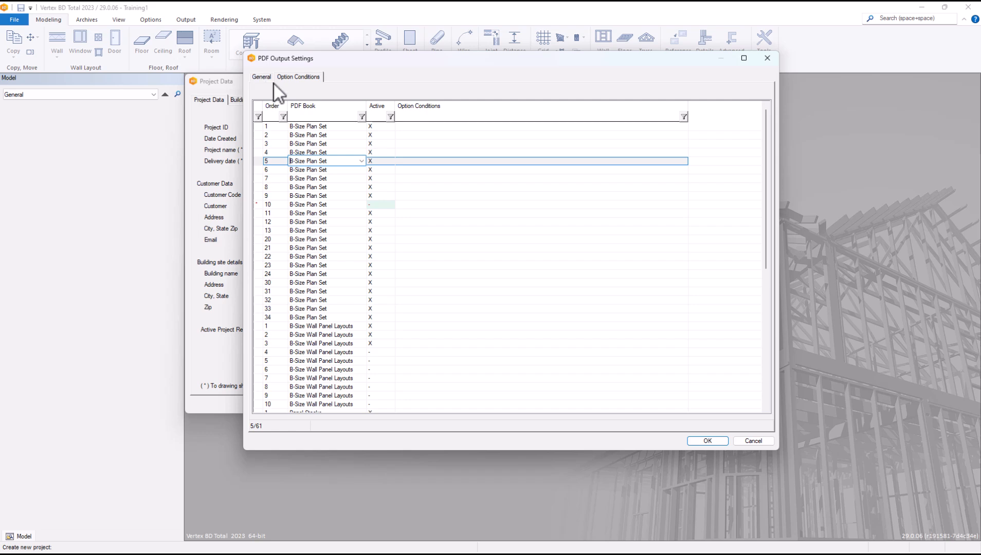
left_click(750, 441)
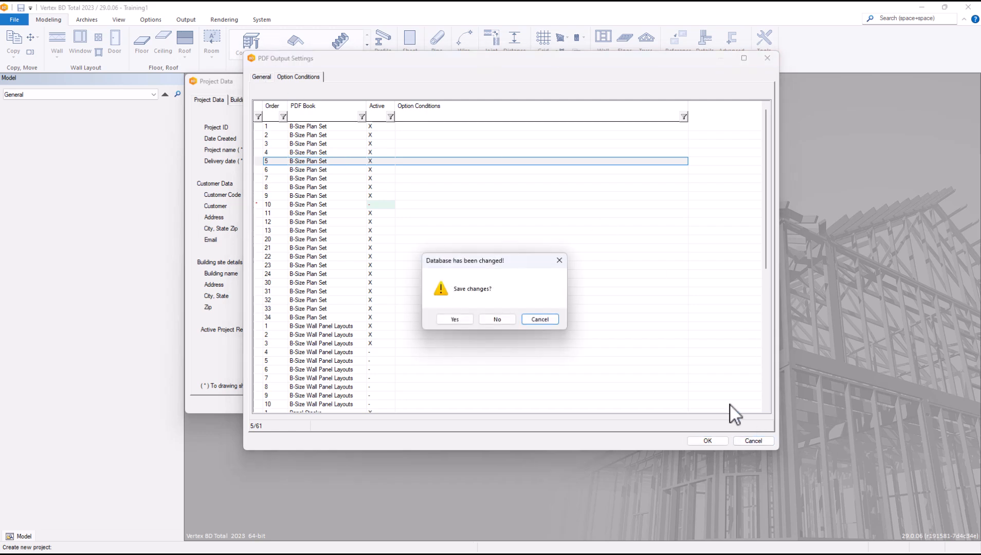
left_click(496, 320)
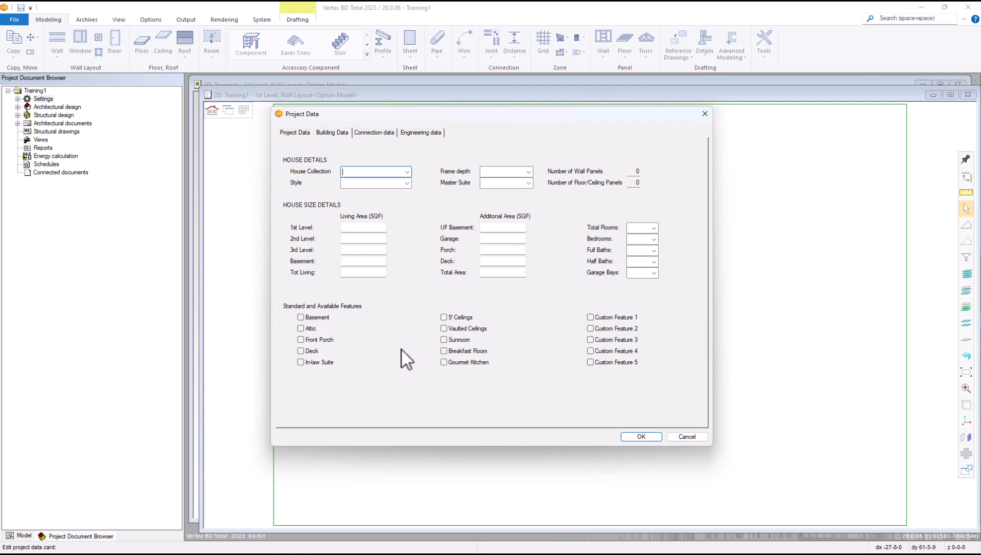
Step: Show Connection data and close the Architect contact selector without choosing anyone
left_click(380, 134)
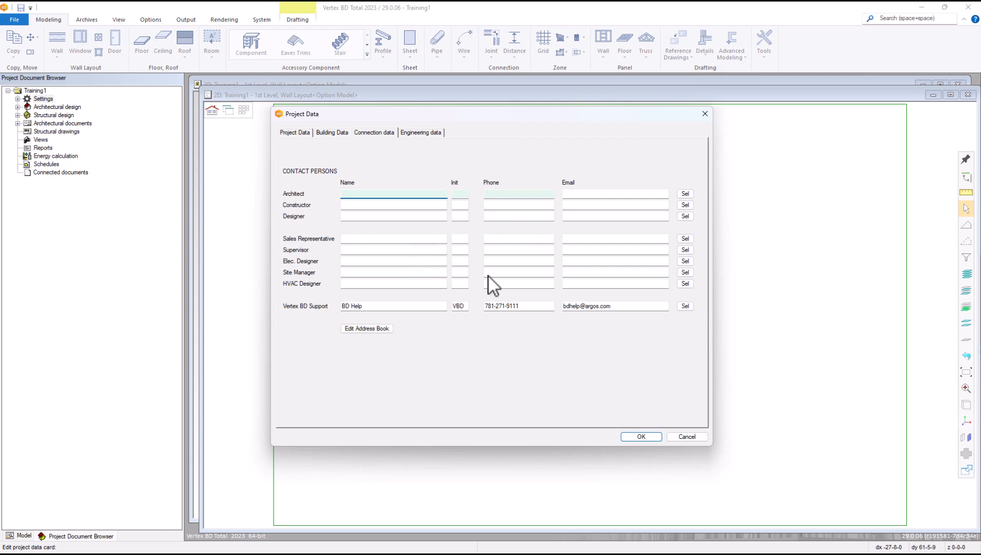
left_click(686, 193)
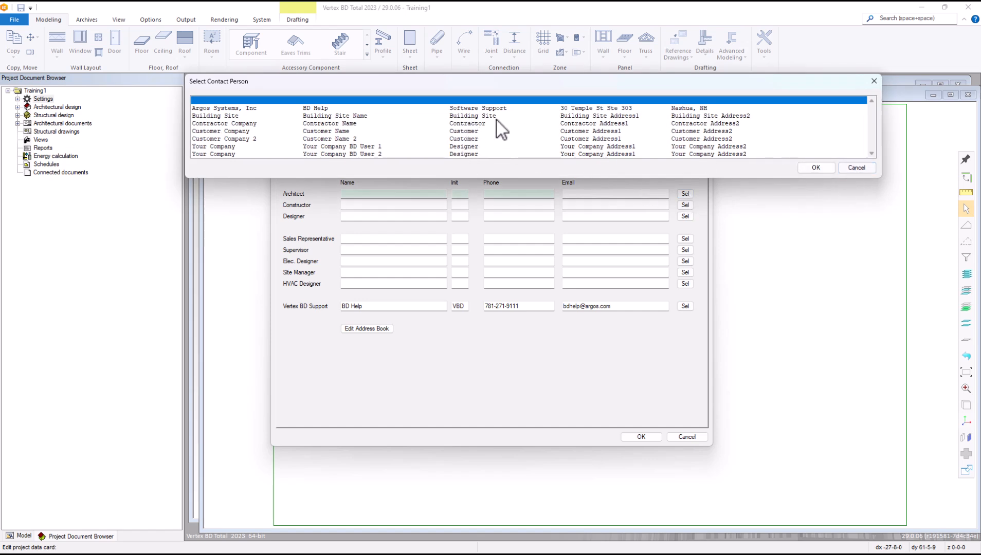
left_click(859, 168)
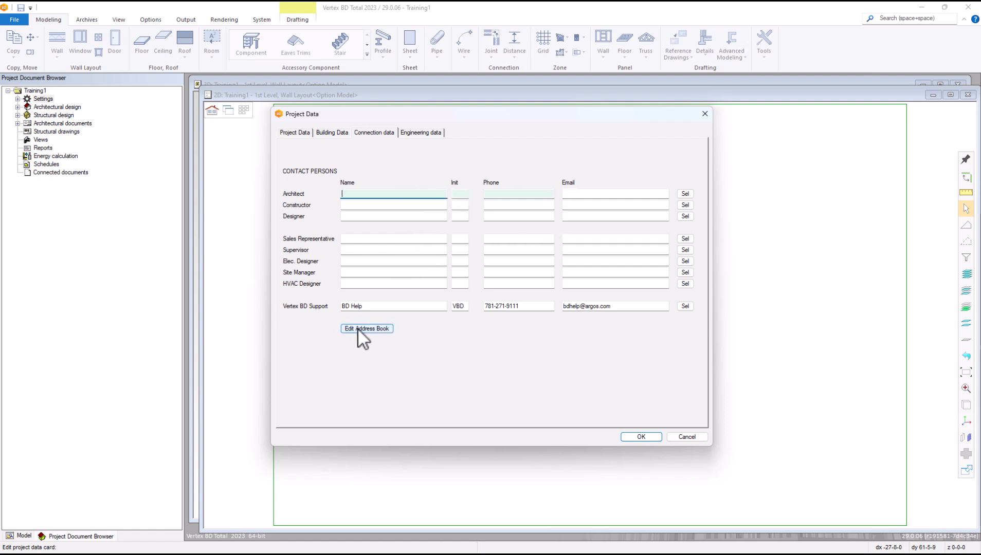
Step: Open Edit Address Book from the Connection data page
left_click(374, 329)
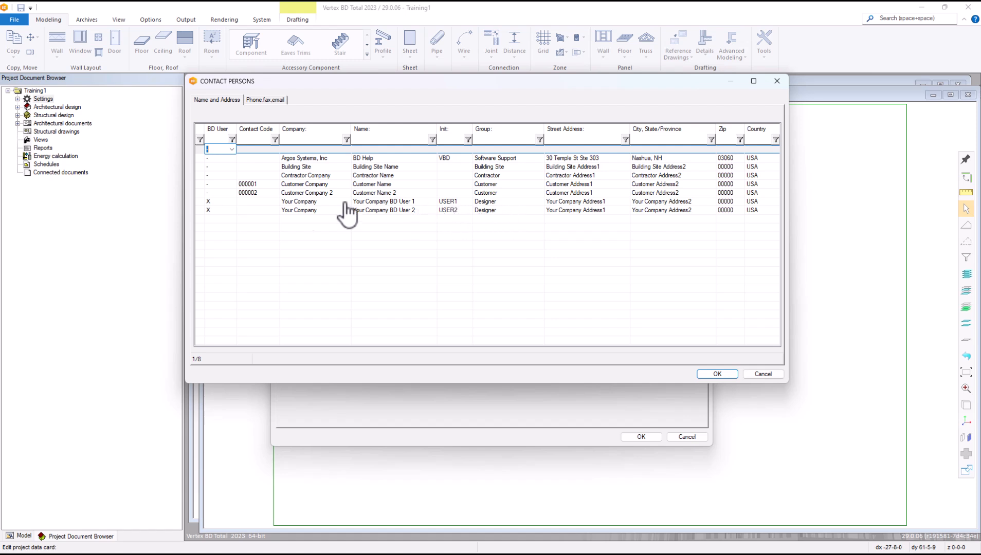
Step: Insert a row, then add a blank contact row after the last Your Company entry and select it
right_click(262, 221)
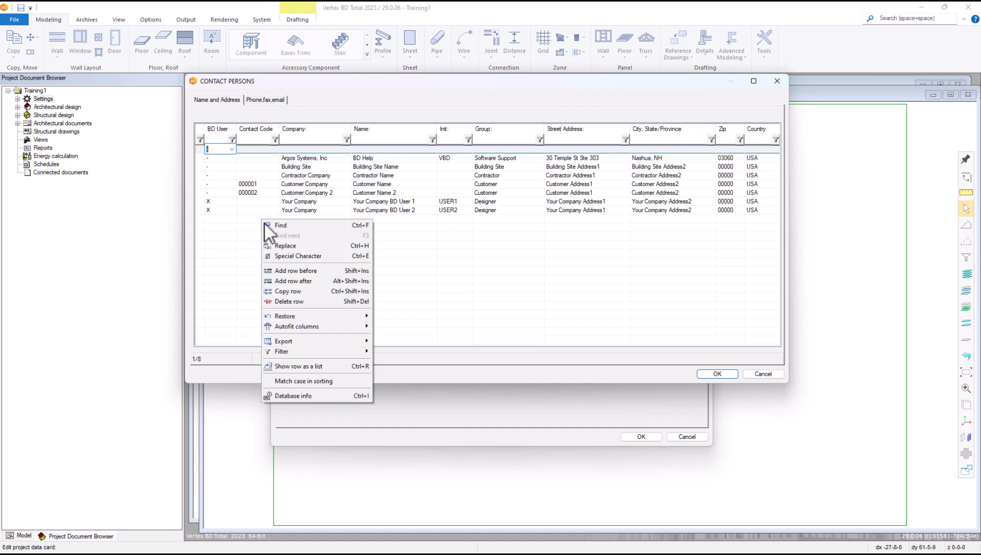
left_click(288, 281)
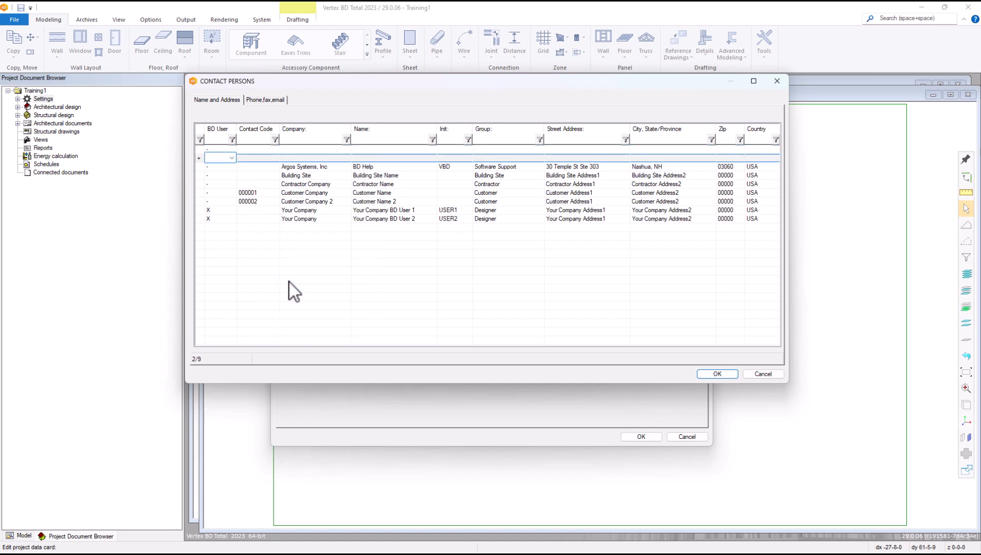
left_click(252, 176)
left_click(294, 219)
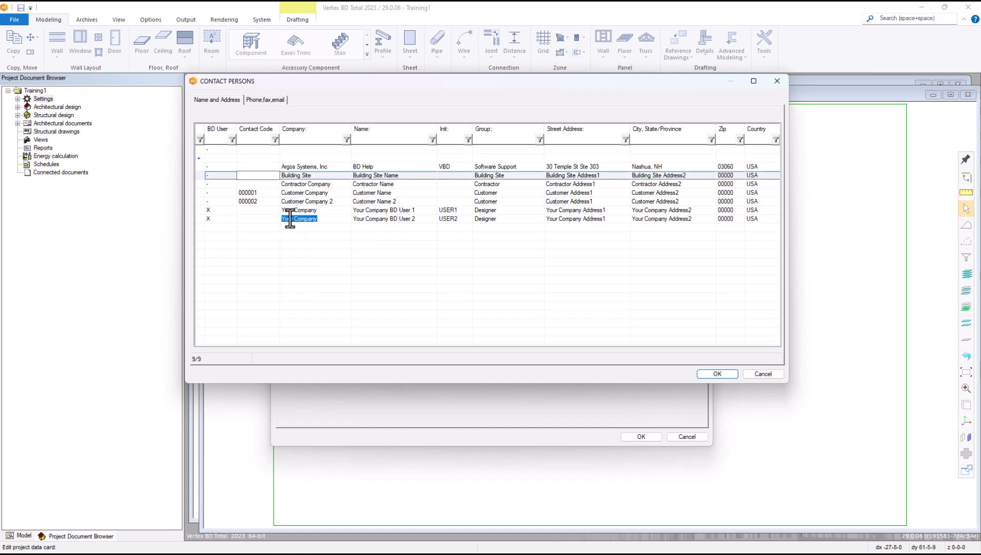
right_click(291, 219)
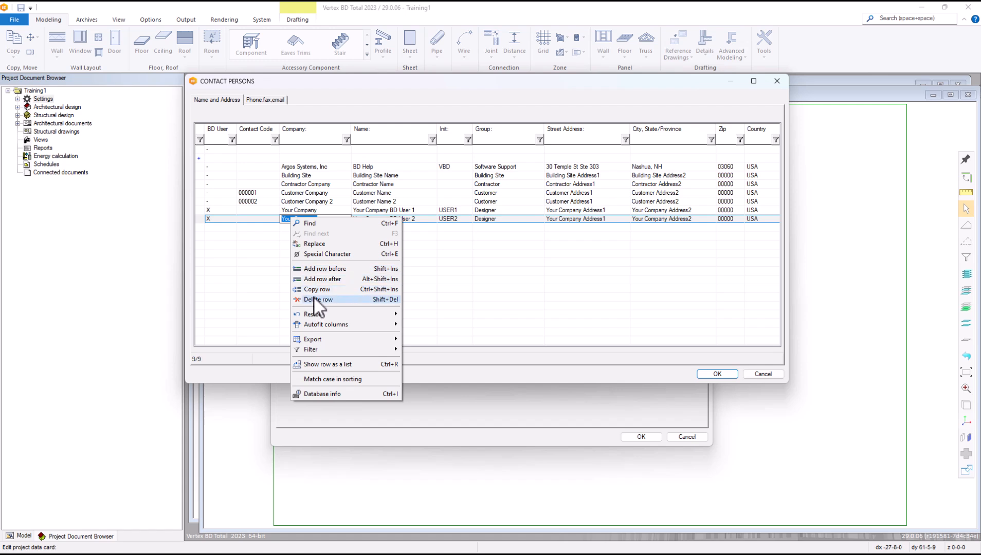
left_click(315, 277)
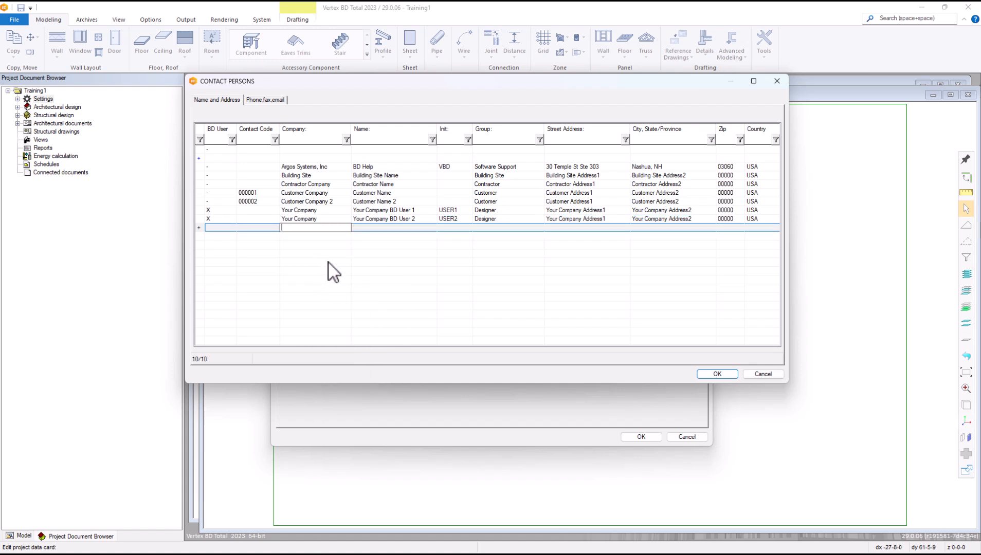
left_click(223, 228)
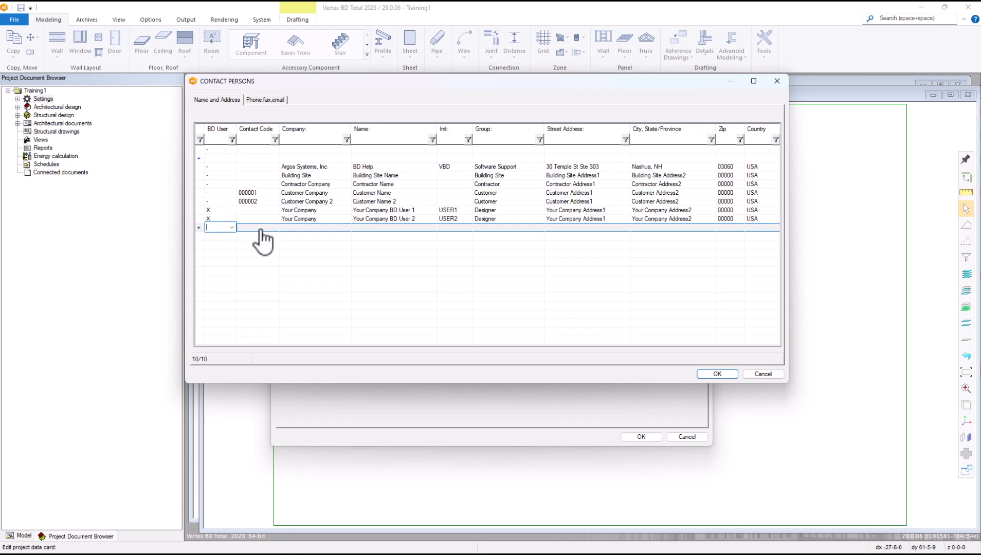
Step: Enter company AAA Designers with the contact's name, initials, and group Architect in the new row
left_click(322, 227)
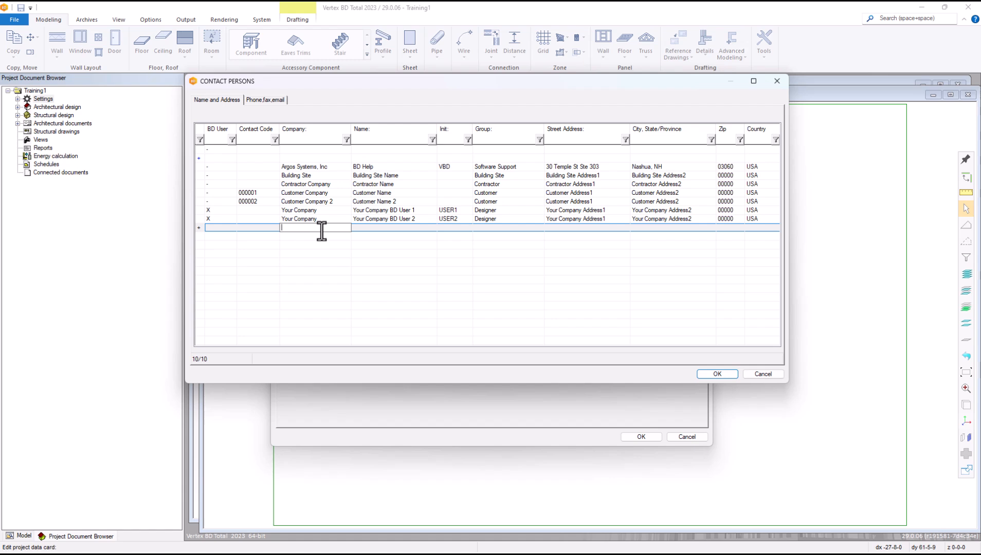
type("AAA C")
key("BackSpace")
type("Ar")
key("BackSpace")
type("Designers")
left_click(388, 230)
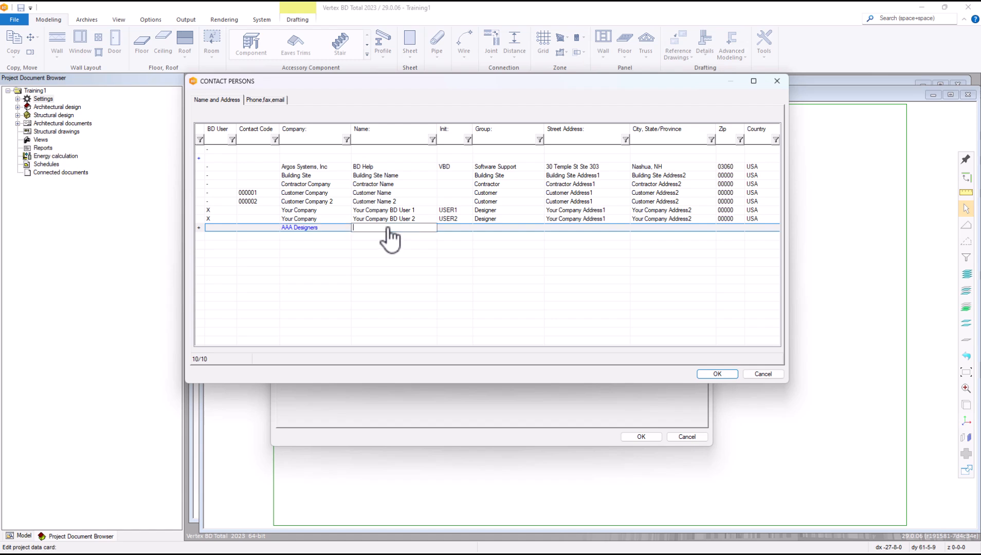
type("John Doe")
left_click(455, 227)
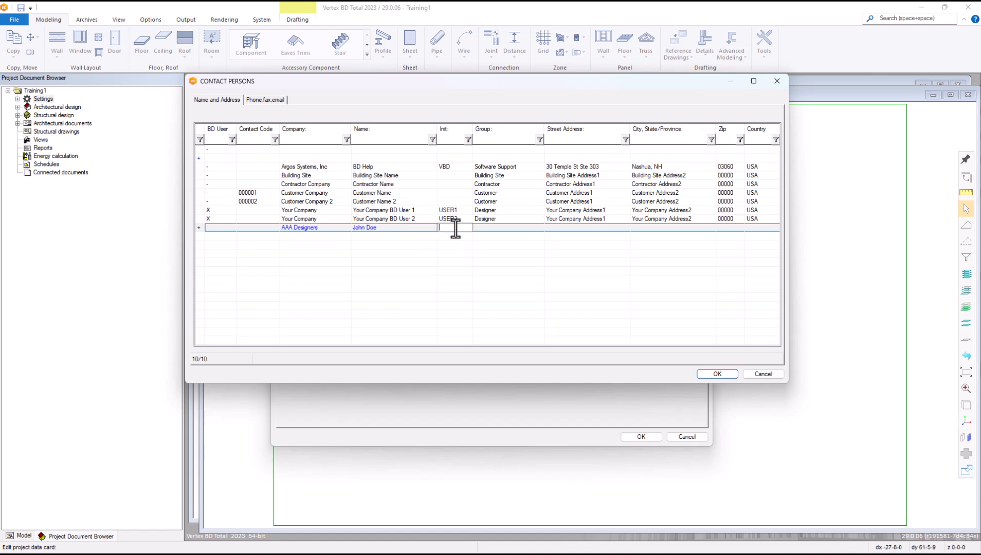
type("JD")
left_click(515, 229)
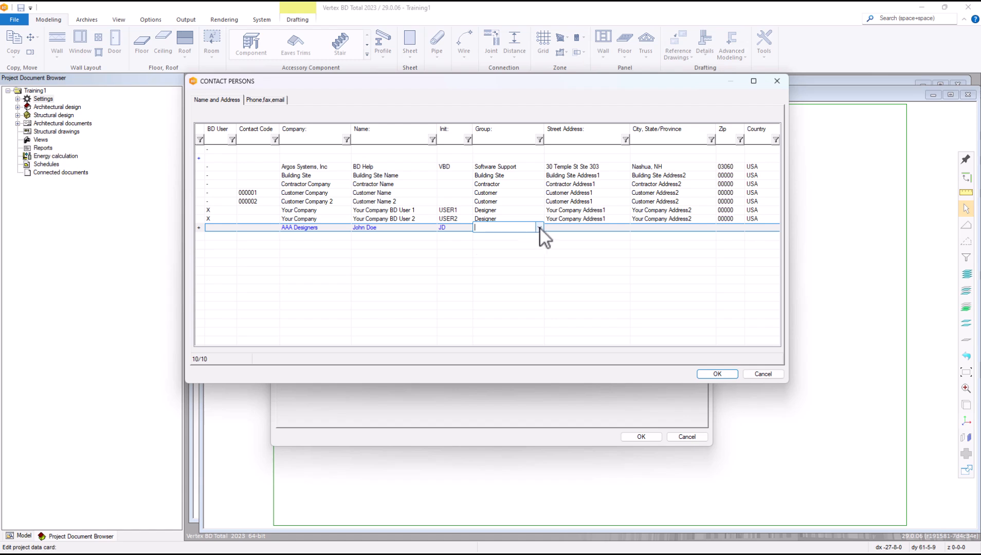
left_click(539, 228)
left_click(497, 238)
Step: Fill in the contact's street address, city and state, zip code, and country
left_click(584, 229)
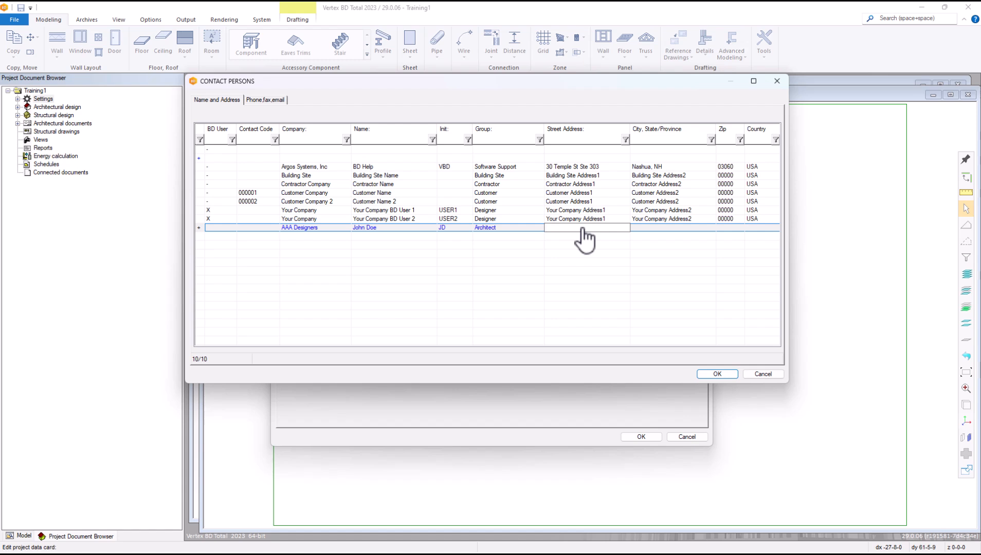
type("1 First Street")
key("BackSpace")
key("BackSpace")
key("BackSpace")
type("et")
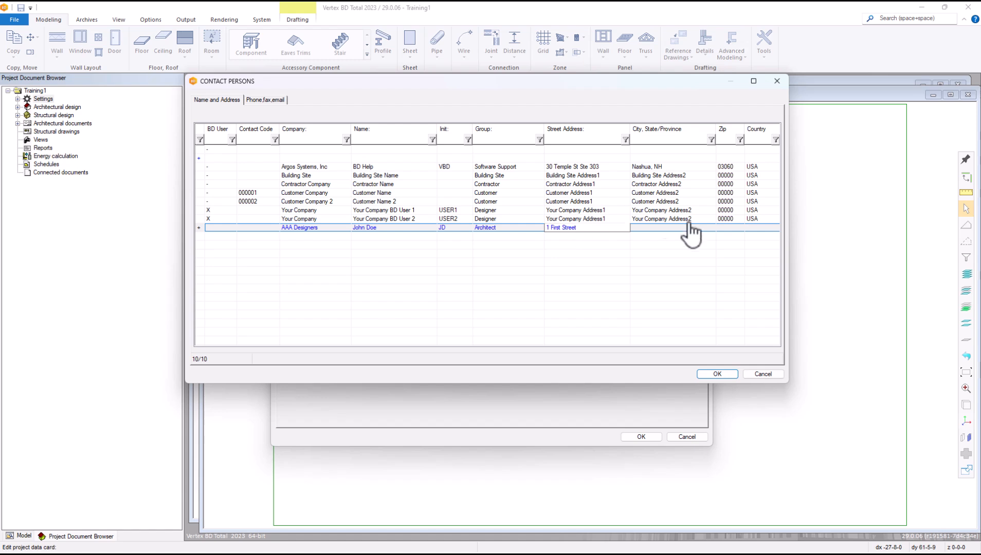
left_click(662, 231)
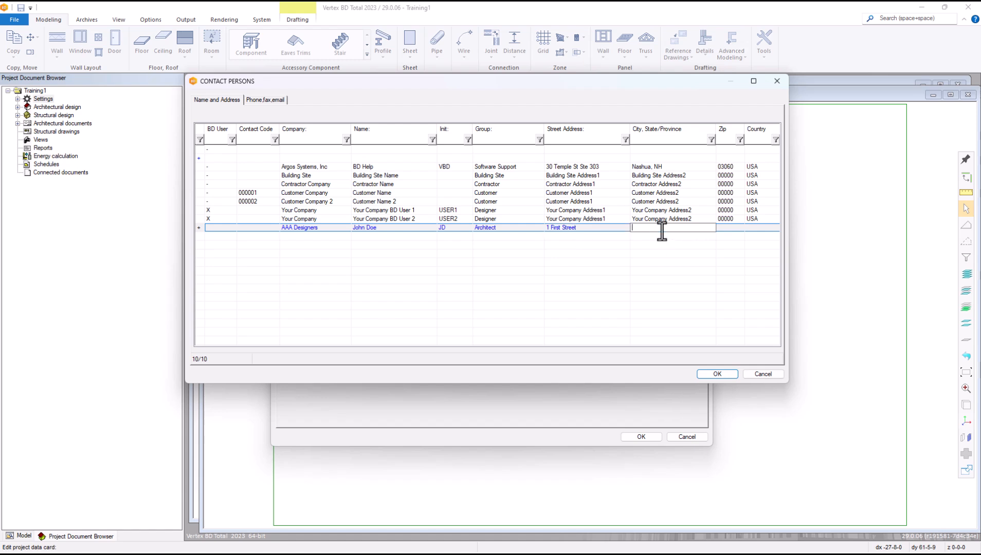
type("Seattle, WA")
left_click(731, 228)
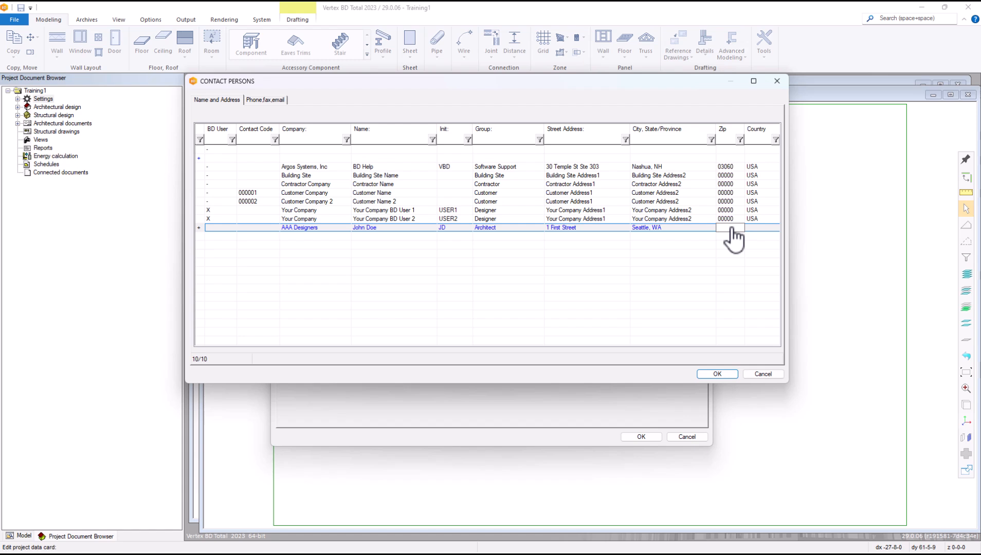
type("87777")
left_click(765, 229)
left_click(776, 229)
left_click(759, 247)
Step: Under Phone,fax,email, enter the AAA Designers phone number and confirm the address book with OK
left_click(265, 100)
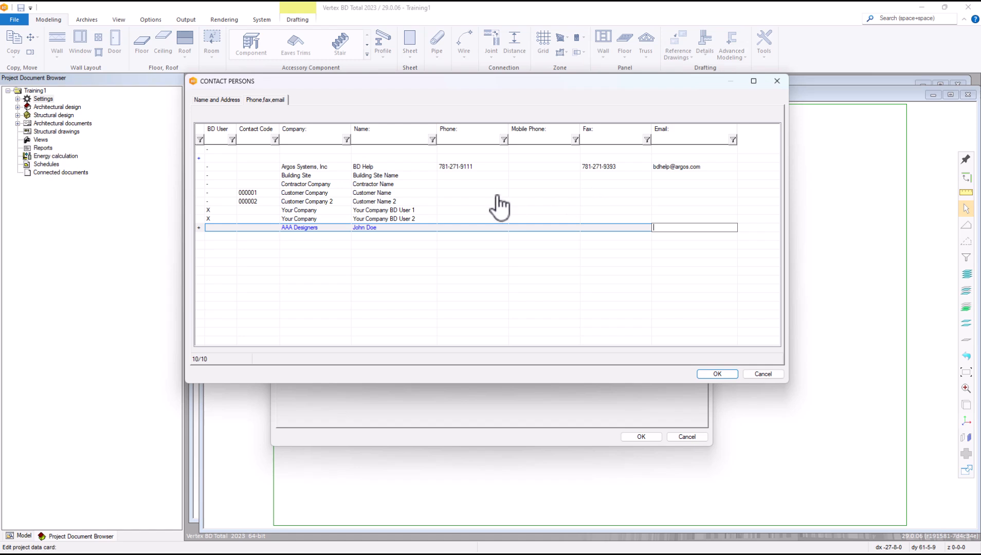
left_click(453, 228)
left_click(454, 228)
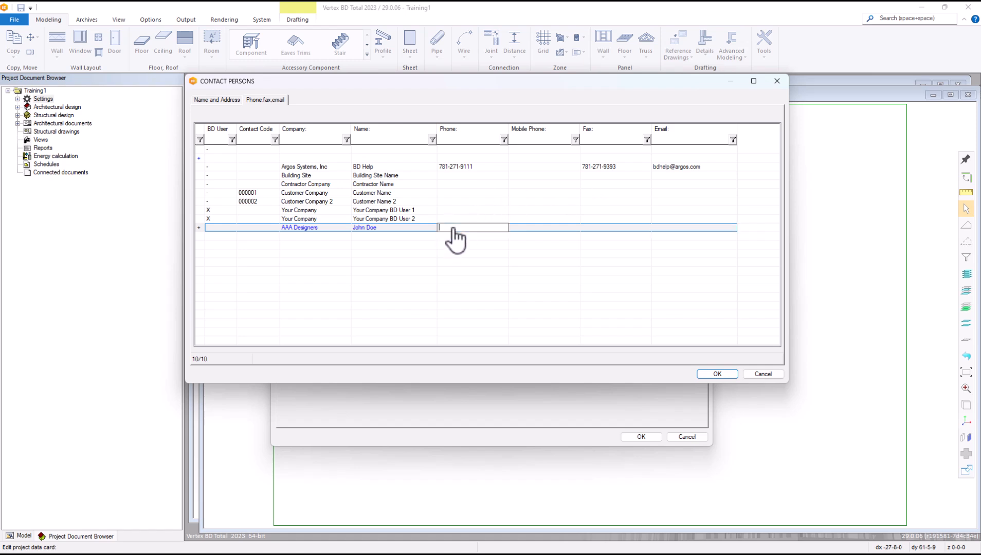
type("111-222-3333")
left_click(717, 374)
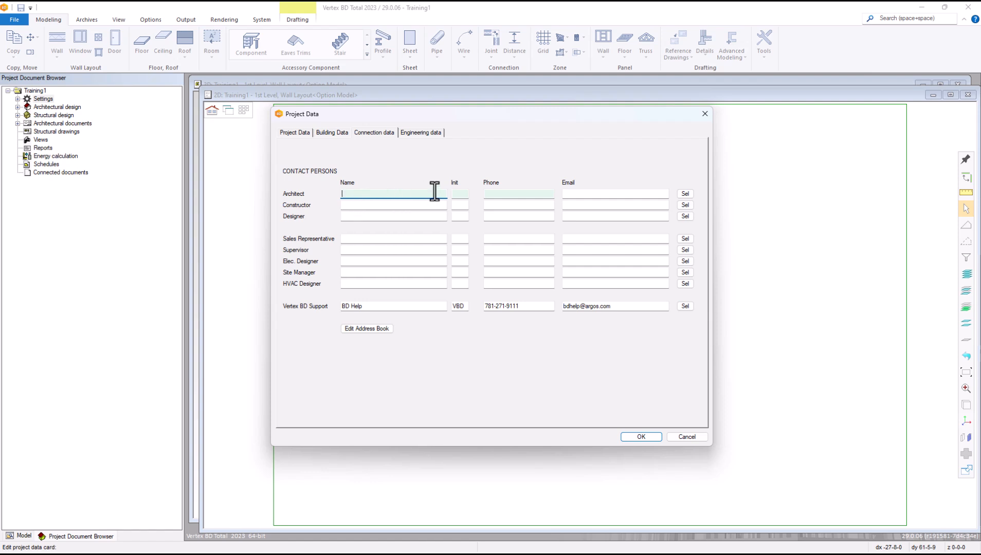
Step: Assign the AAA Designers contact as Architect and show the Engineering data truss loads
left_click(684, 194)
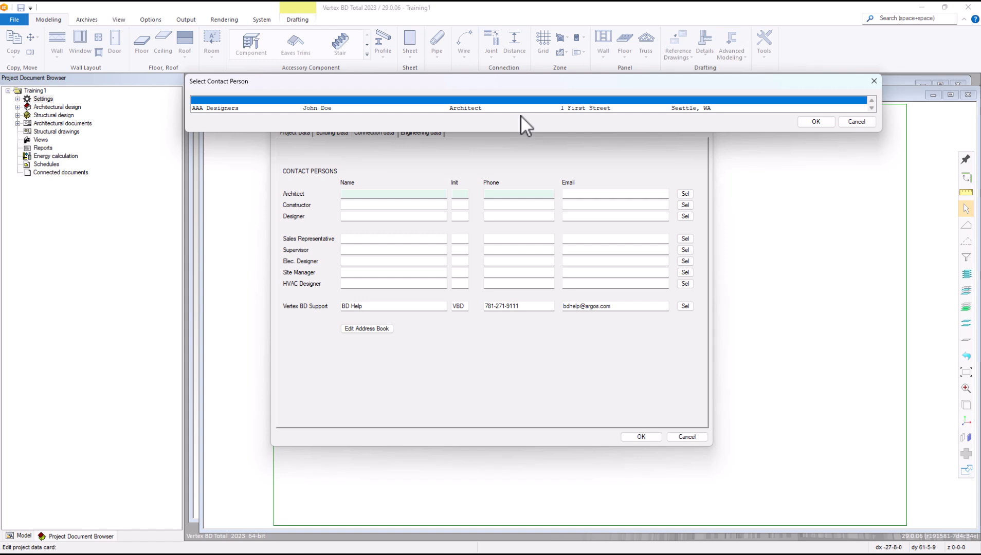
double_click(462, 109)
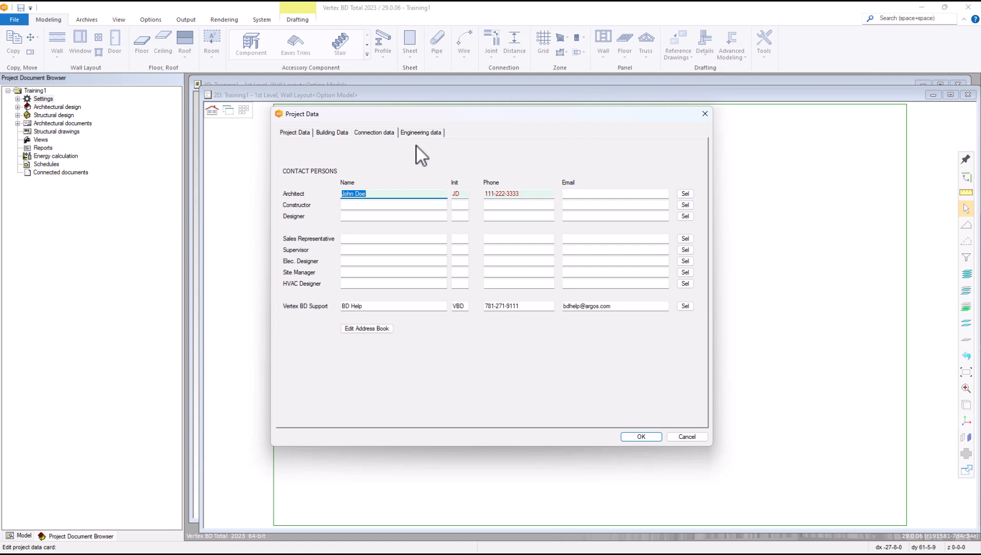
left_click(422, 133)
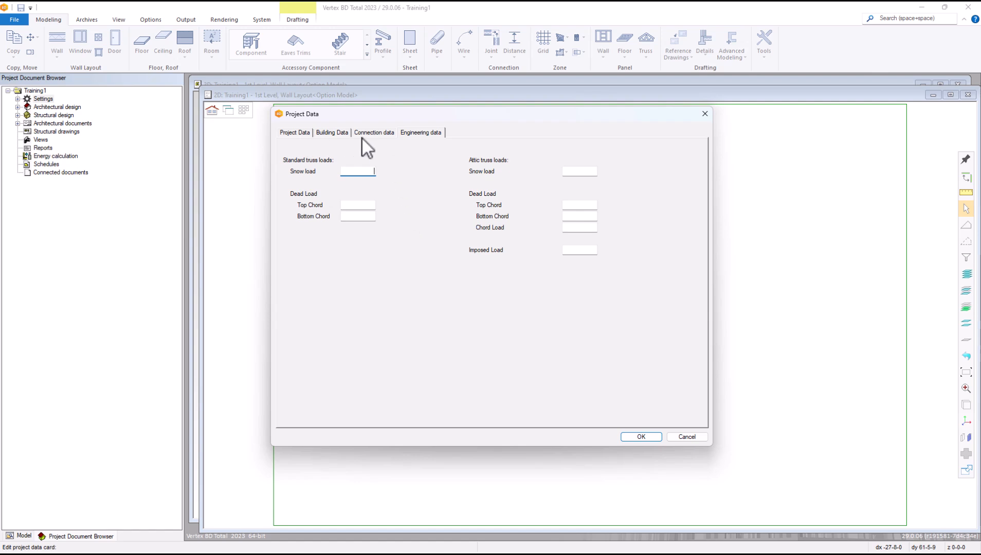
Step: Accept the Project Data with OK, keeping the new architect contact and reviewed truss loads
left_click(644, 439)
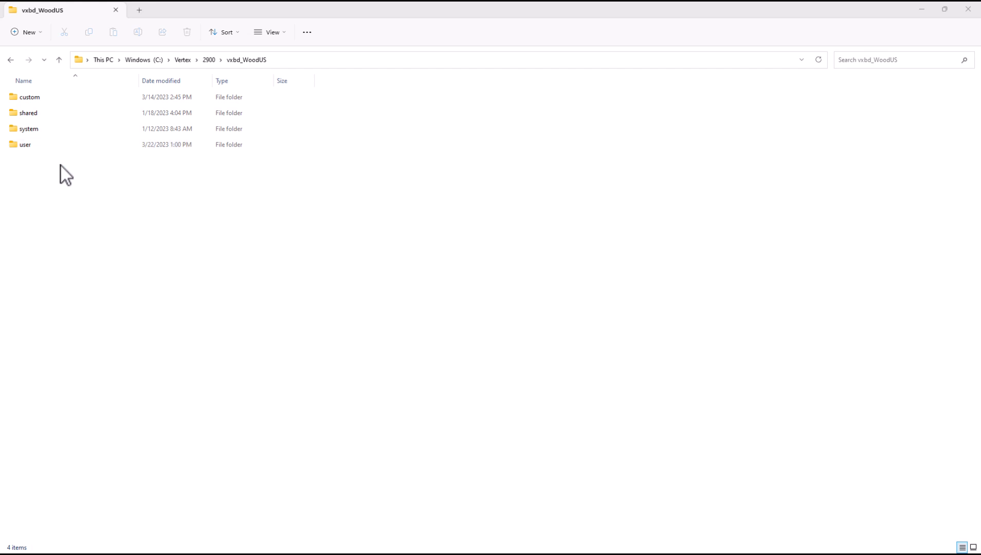
Step: Browse into the shared > projects > Training1 folder
double_click(36, 113)
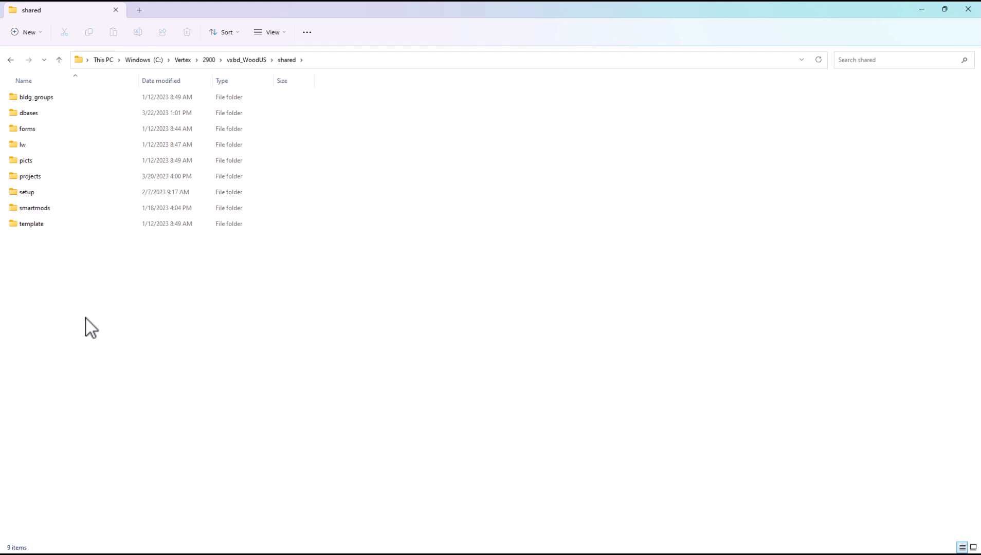
double_click(34, 176)
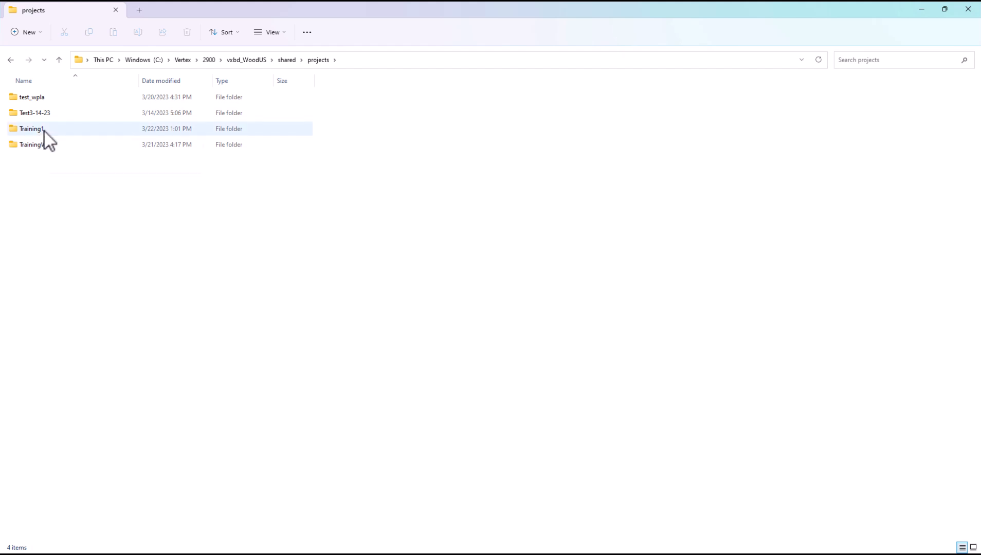
mouse_move(44, 132)
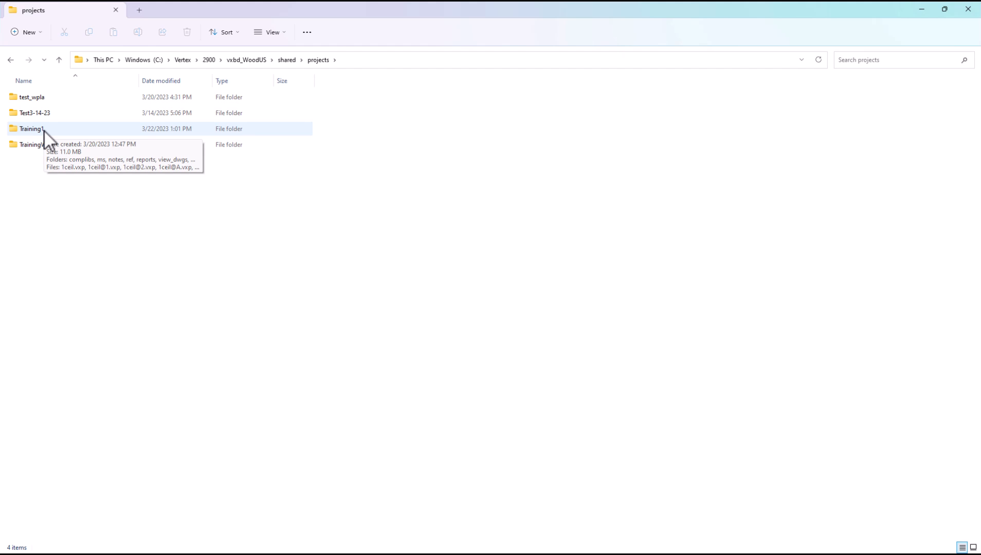
double_click(43, 129)
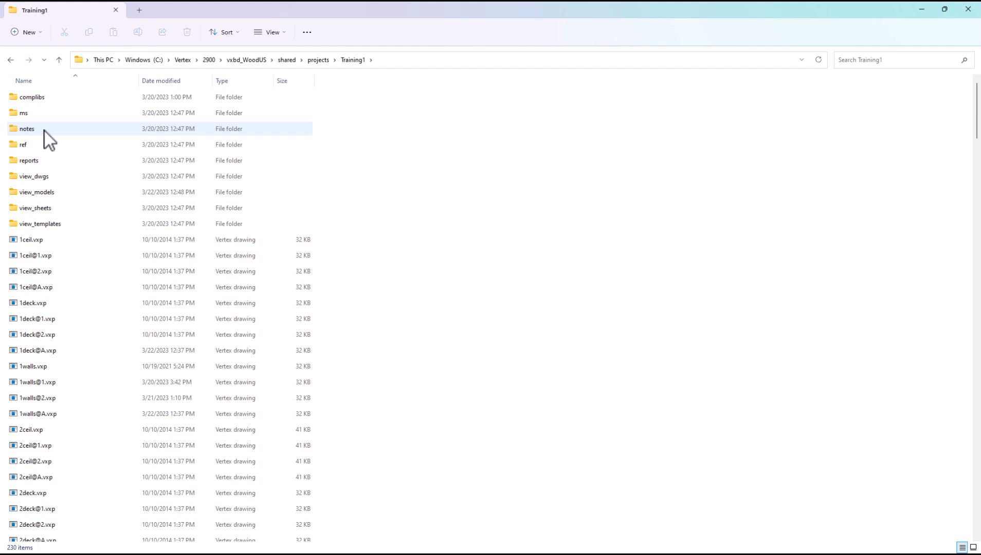
Step: Back in projects, select Training1 and bring up its context menu with Compress to ZIP file
left_click(10, 60)
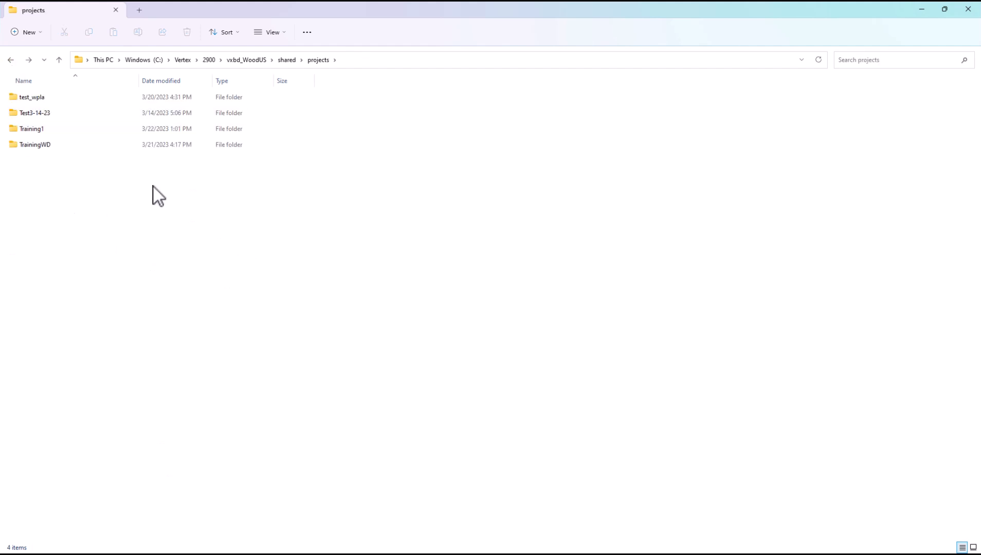
left_click(32, 131)
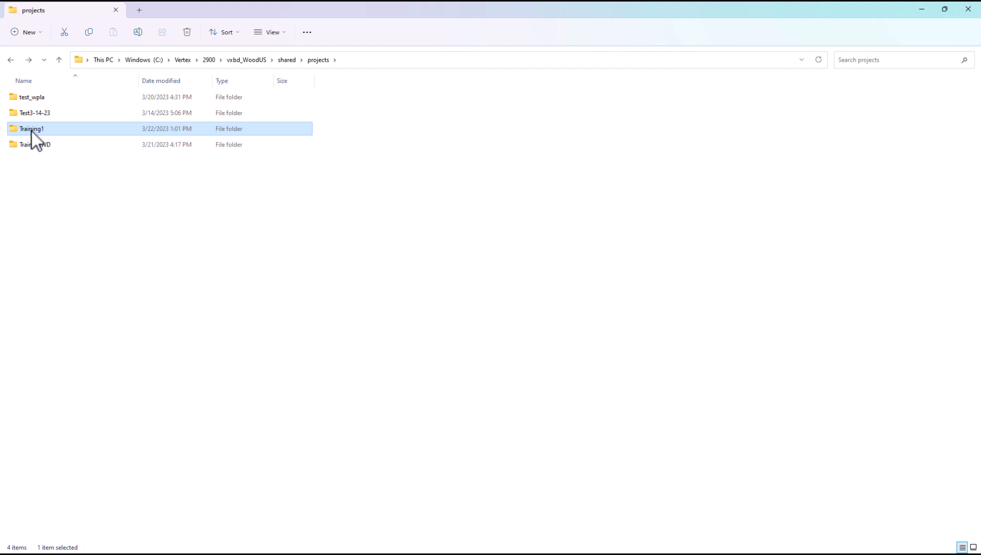
right_click(32, 132)
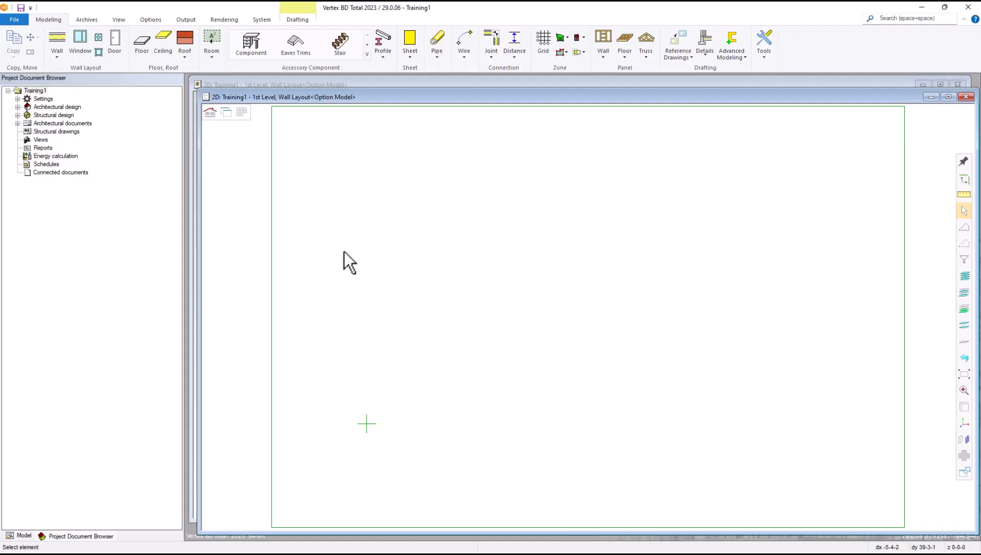
left_click(14, 20)
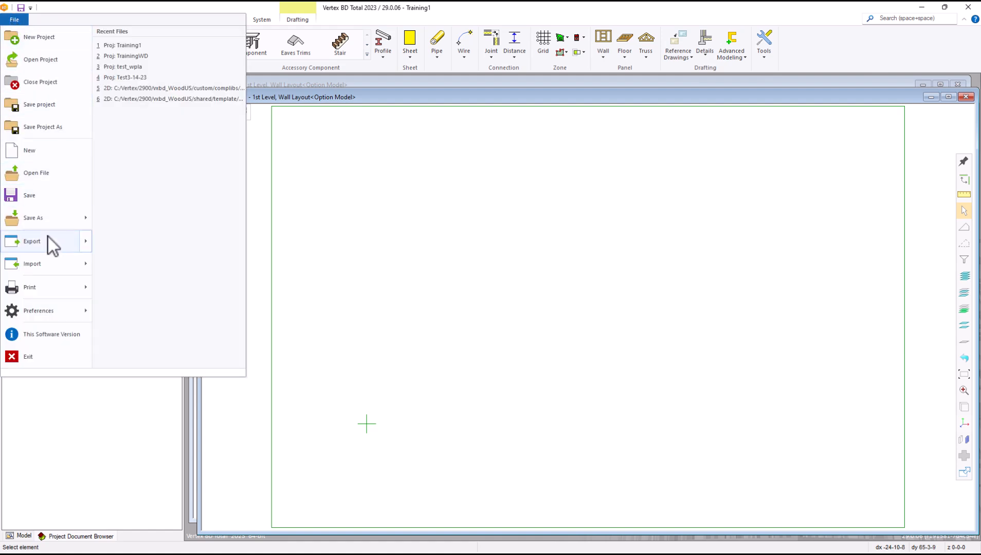
mouse_move(48, 240)
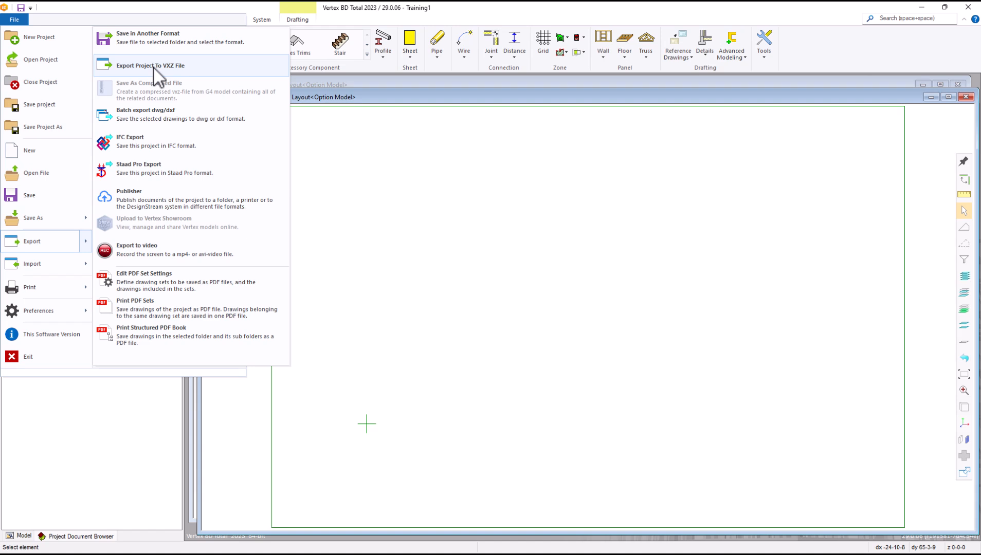
left_click(472, 17)
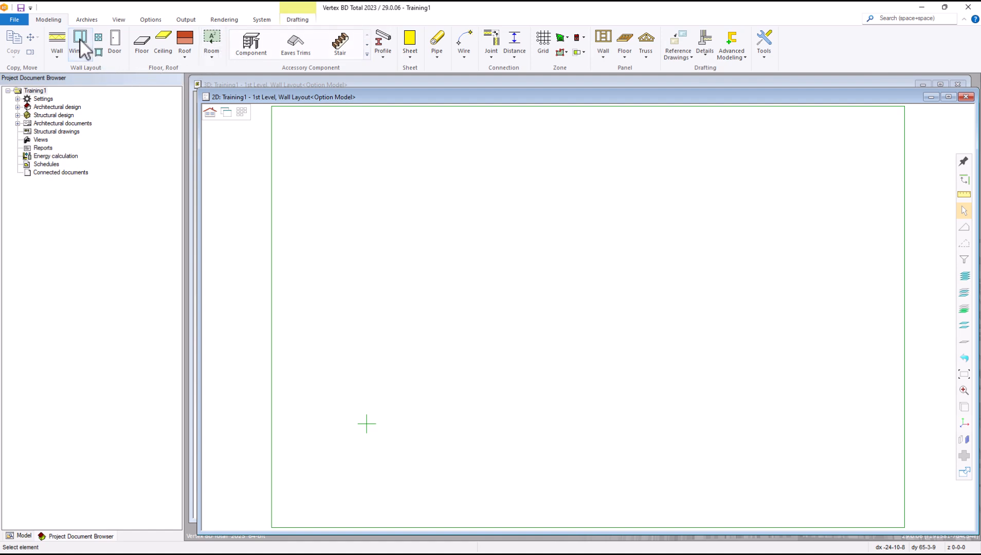
Step: Start a VXZ export from the Archives tab and tick Shed2 and Shed for export
left_click(87, 20)
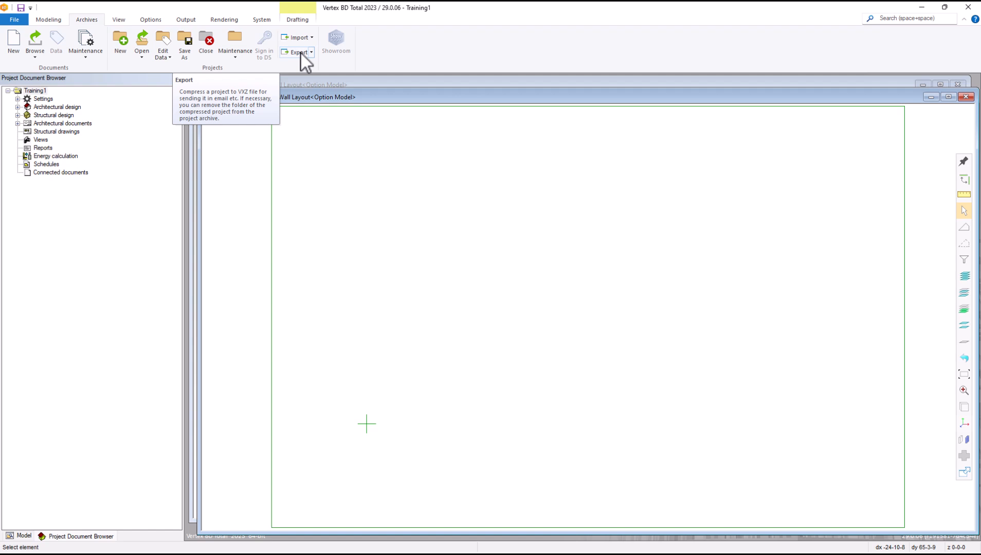
left_click(301, 51)
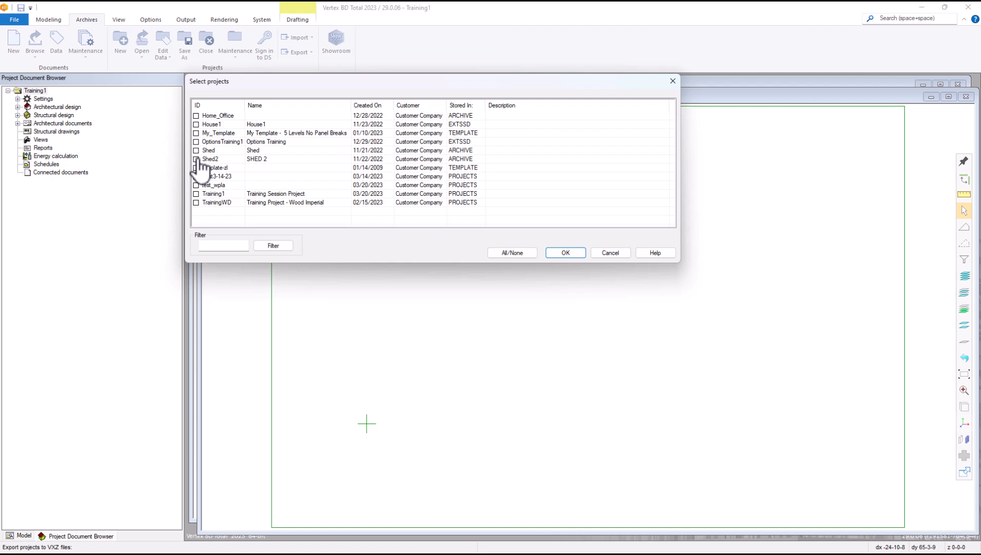
left_click(196, 159)
left_click(196, 150)
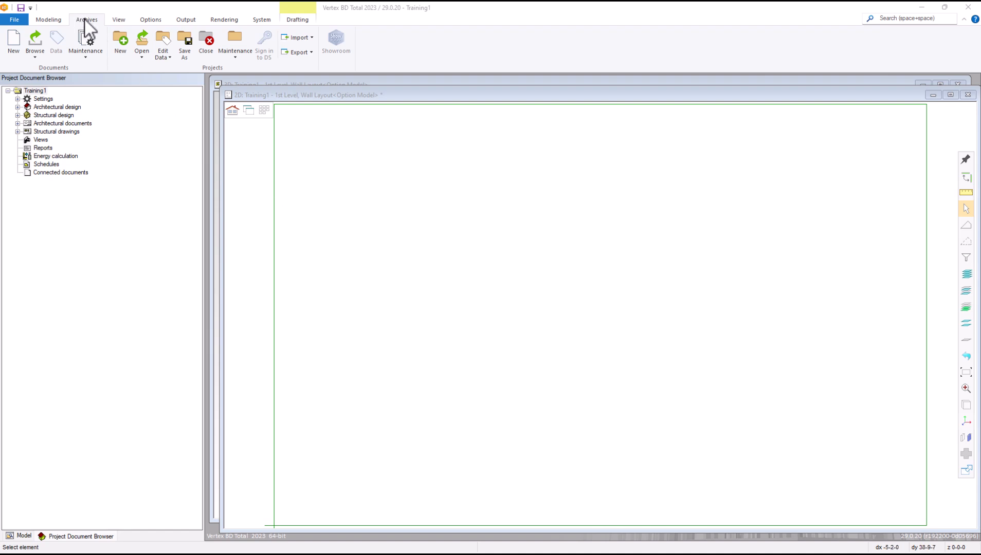
Step: Start a VXZ project import twice, from Archives and the file menu, cancelling both times
left_click(305, 40)
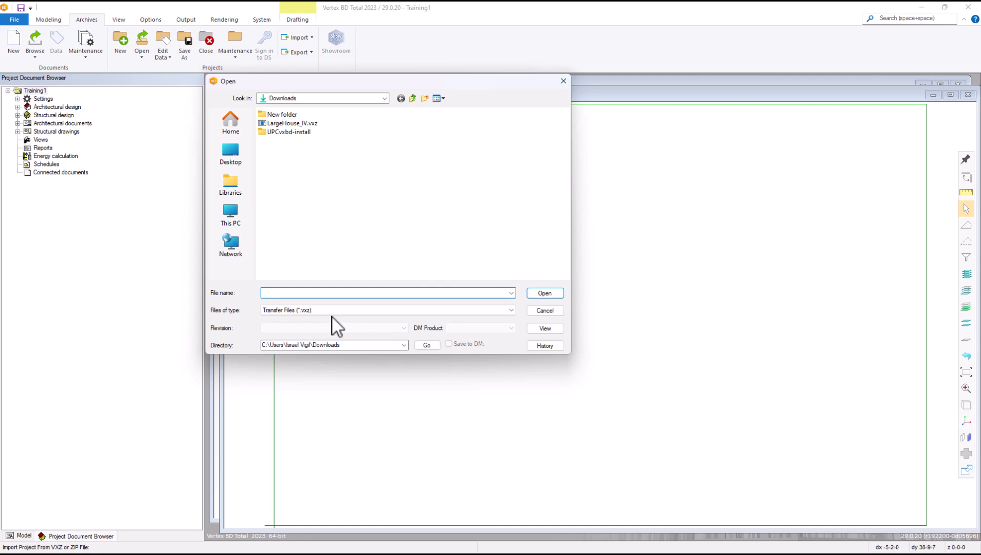
left_click(557, 311)
left_click(16, 21)
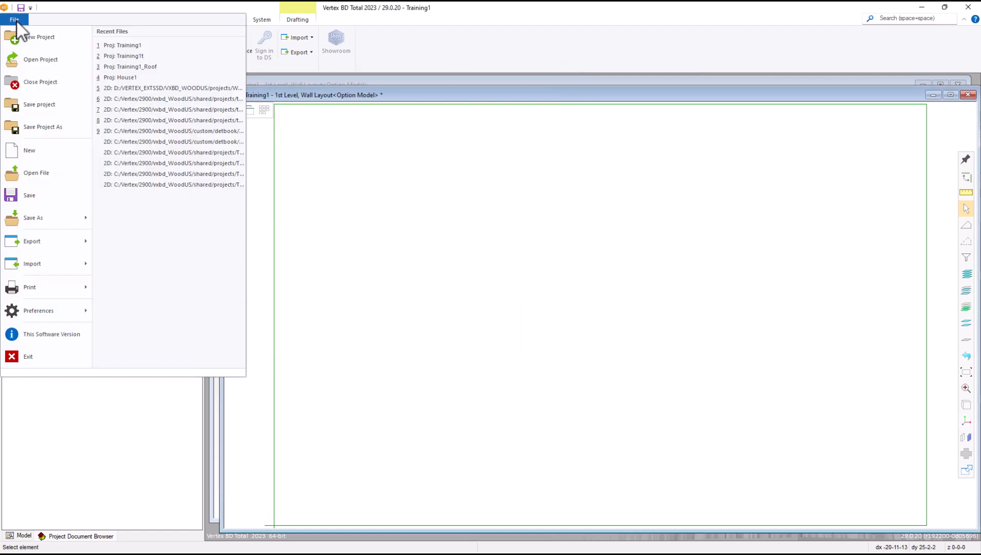
mouse_move(59, 264)
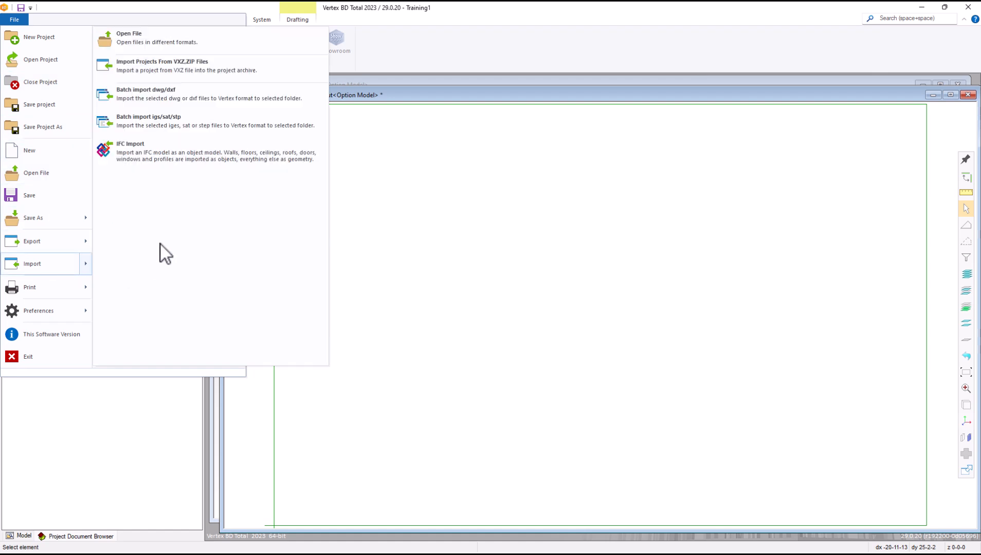
left_click(175, 68)
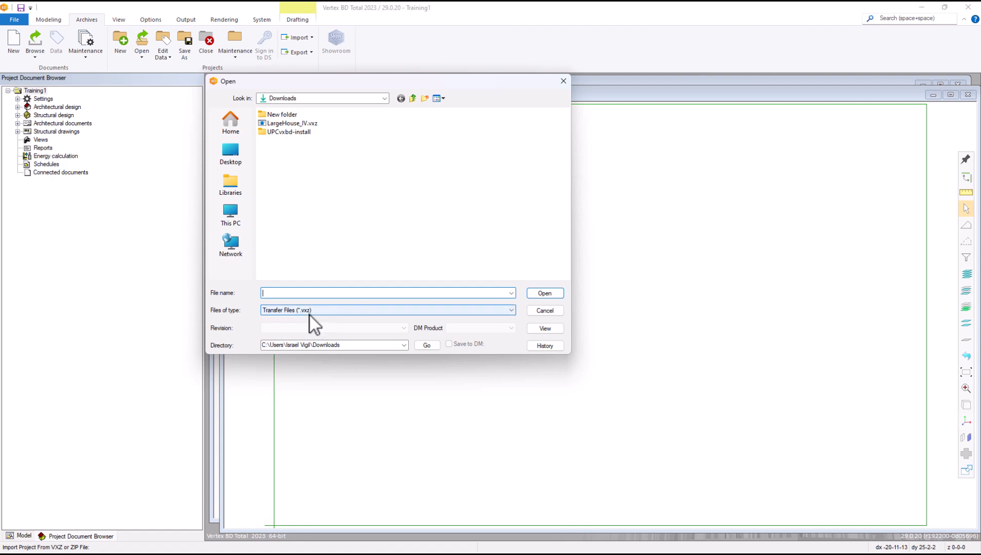
left_click(546, 311)
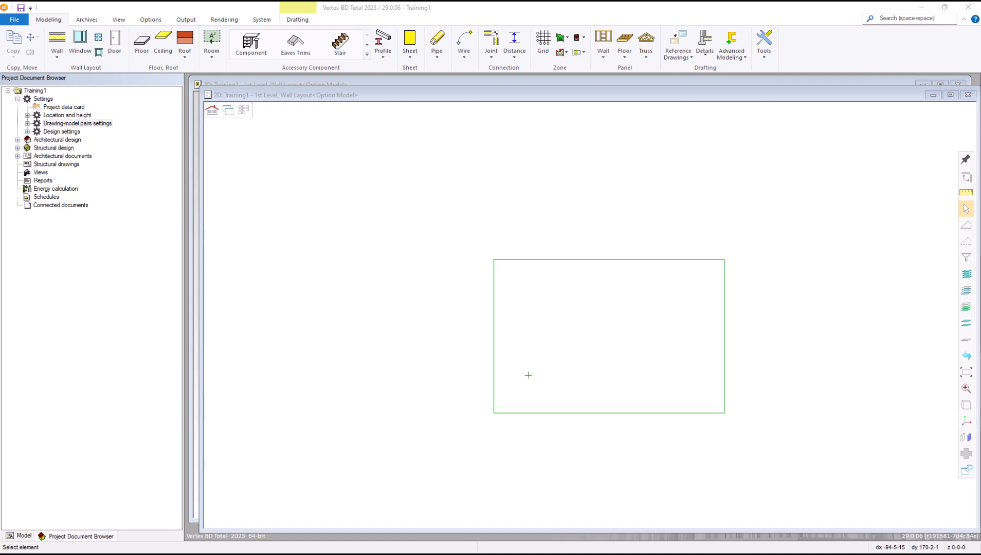
Step: Open Select active drawing-model pairs under Settings > Drawing-model pairs settings
left_click(45, 101)
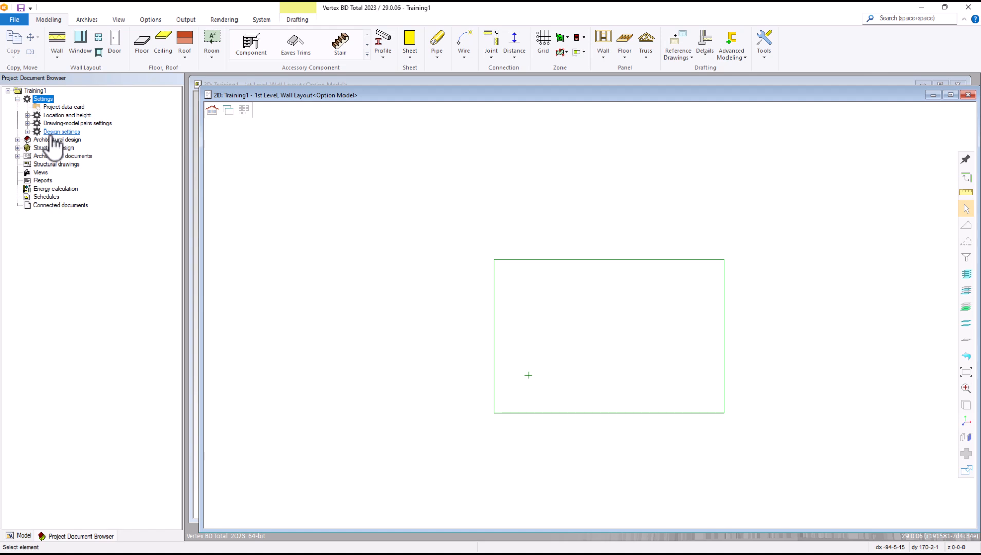
double_click(67, 124)
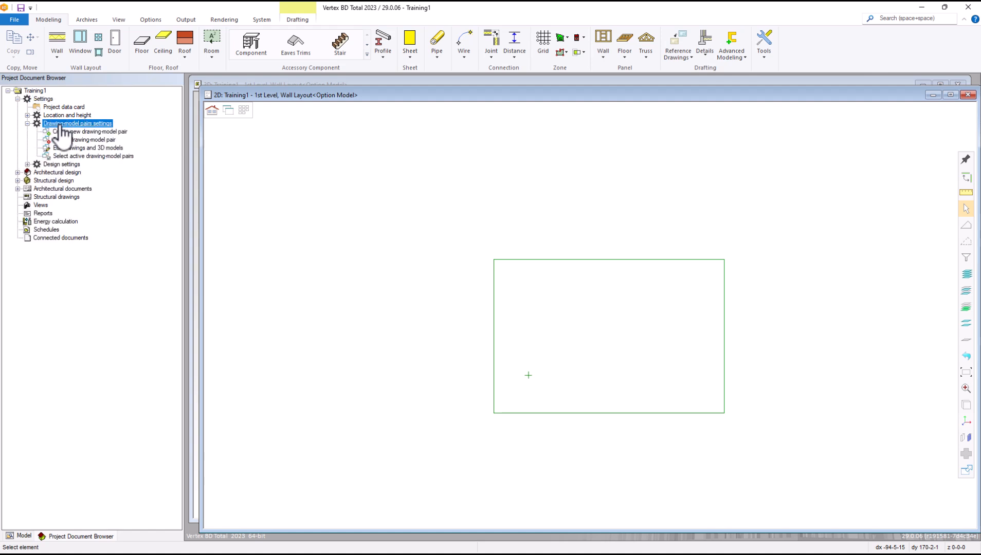
left_click(87, 157)
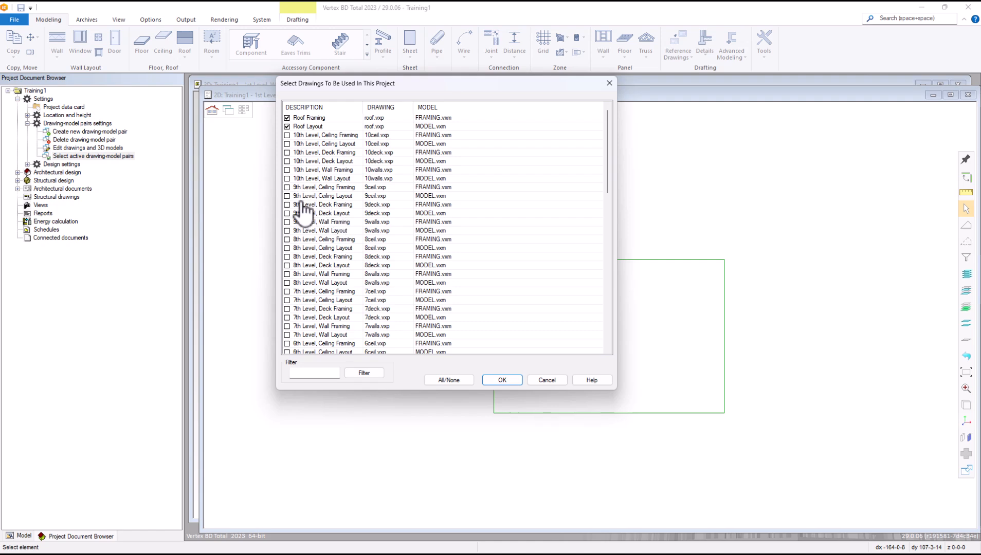
Step: Activate 2nd Level Ceiling Framing plus all six 3rd Level drawings and confirm with OK
left_click_drag(608, 142, 591, 294)
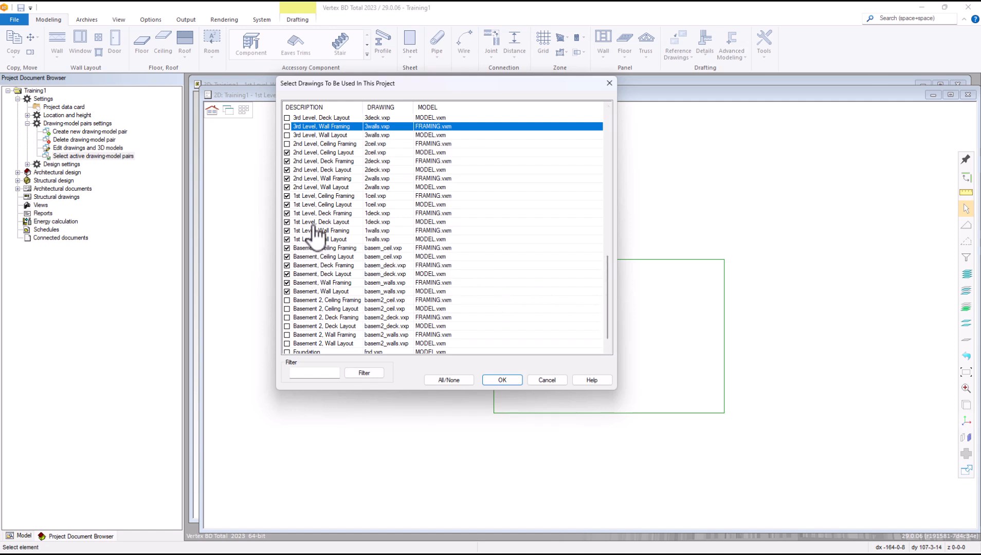
left_click(287, 144)
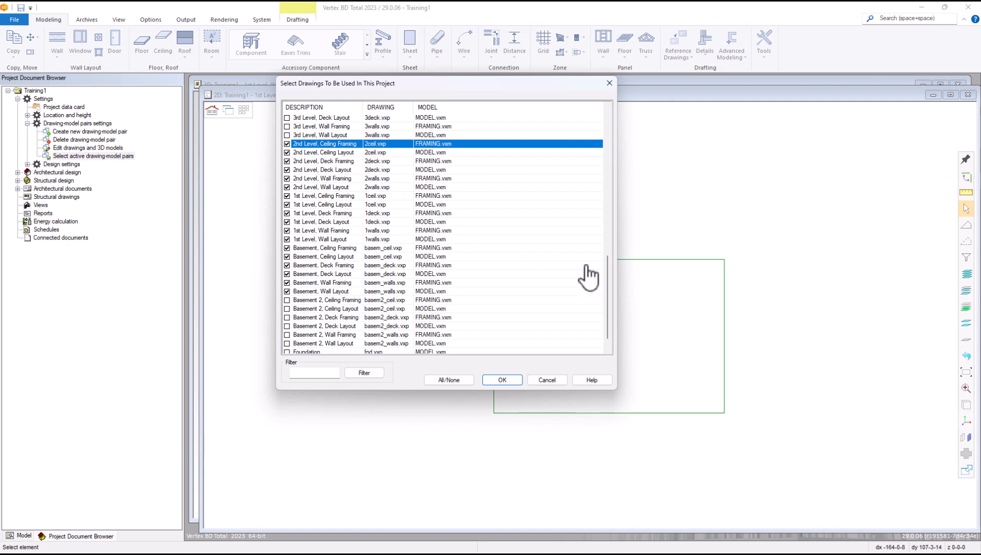
left_click_drag(606, 269, 608, 238)
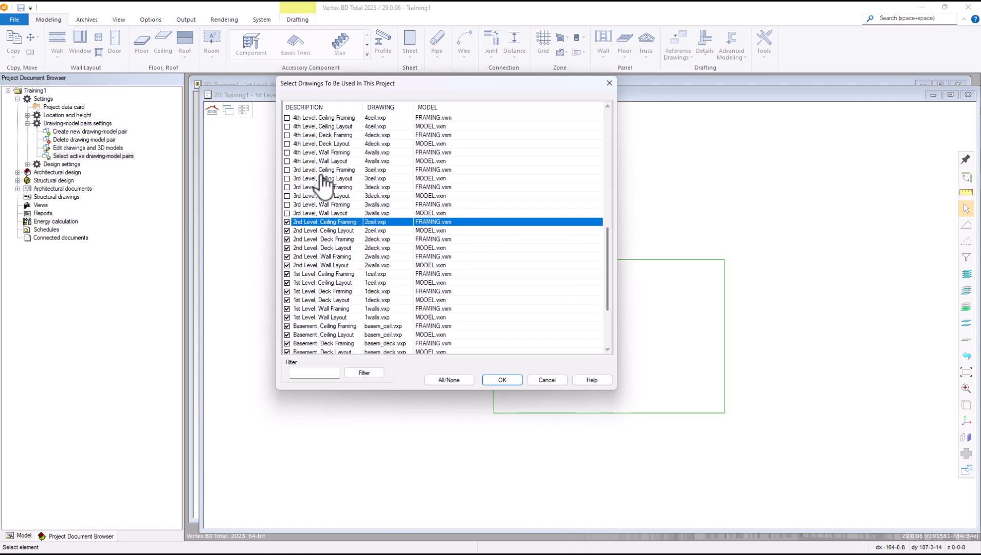
left_click(287, 170)
left_click(287, 178)
left_click(287, 187)
left_click(287, 196)
left_click(287, 205)
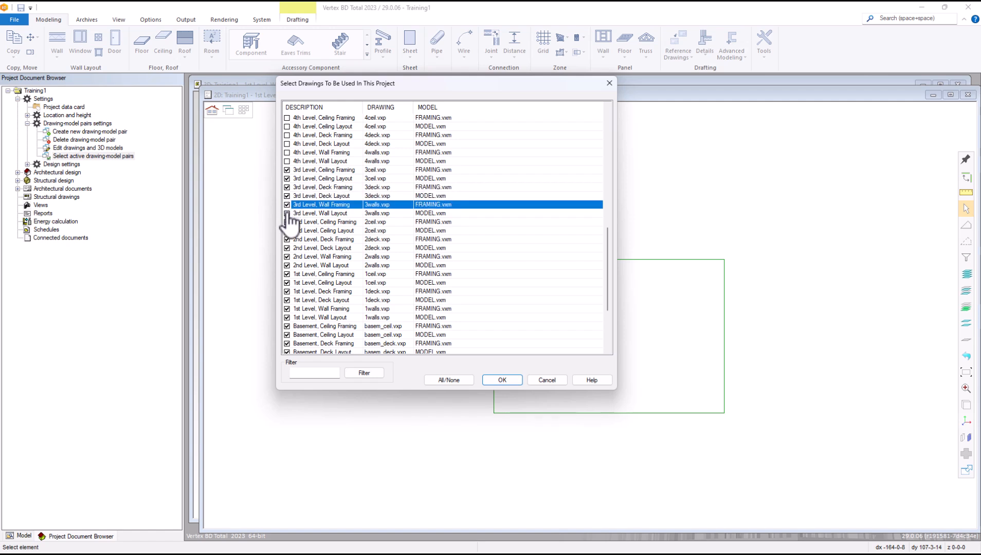
left_click(287, 213)
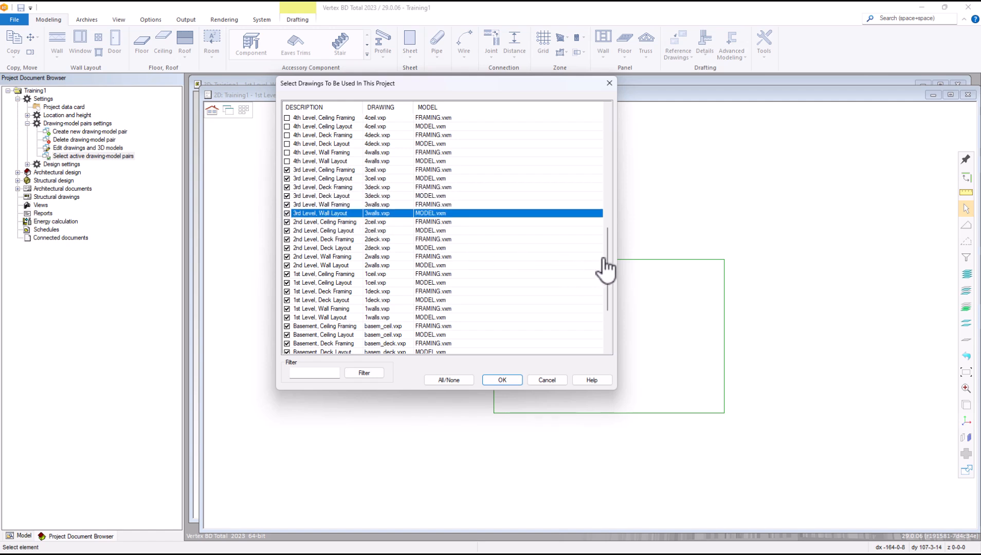
left_click(502, 380)
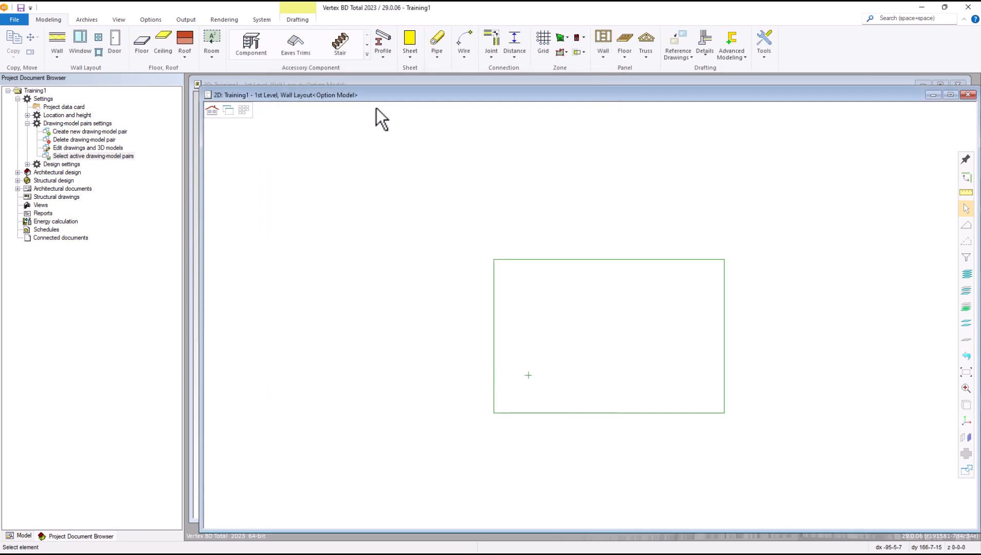
left_click(245, 112)
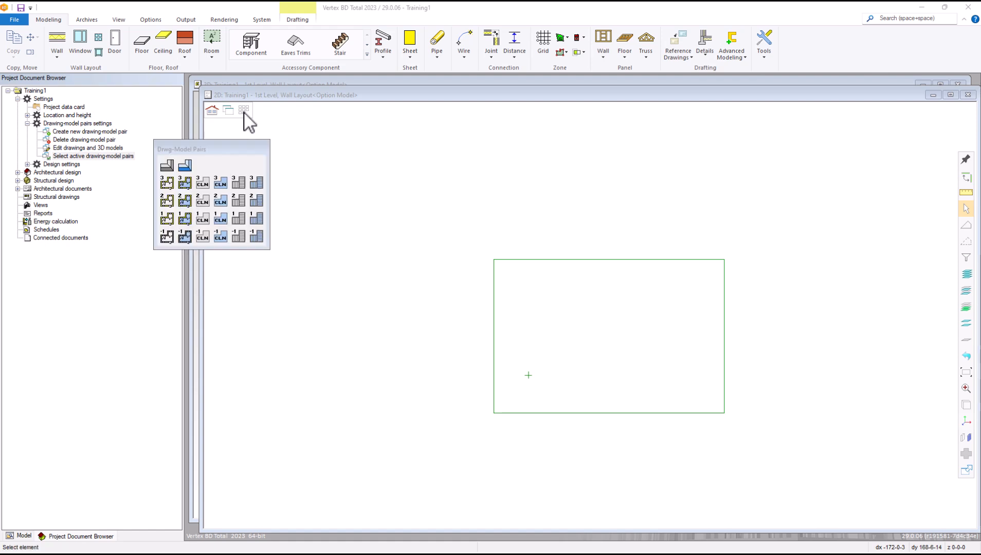
left_click_drag(232, 146, 357, 145)
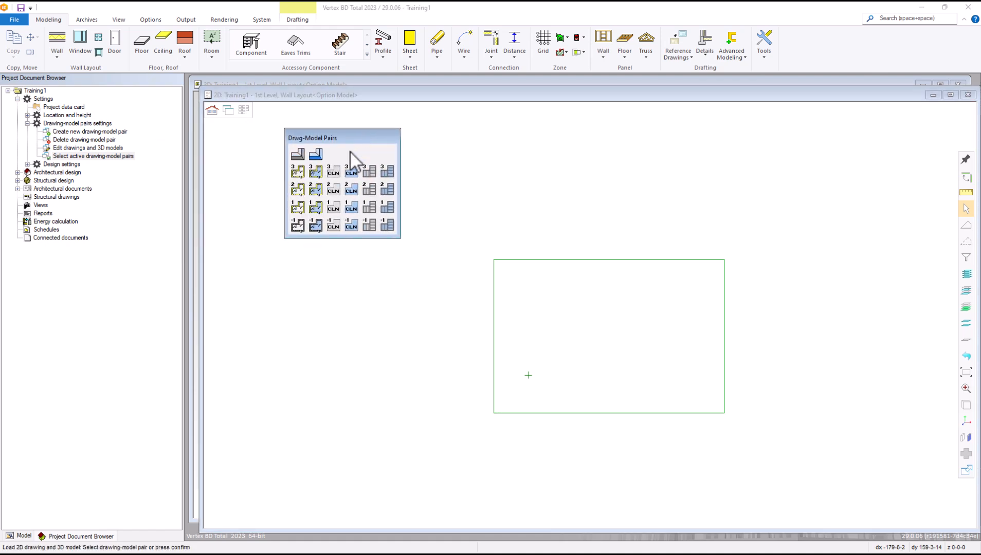
left_click(315, 171)
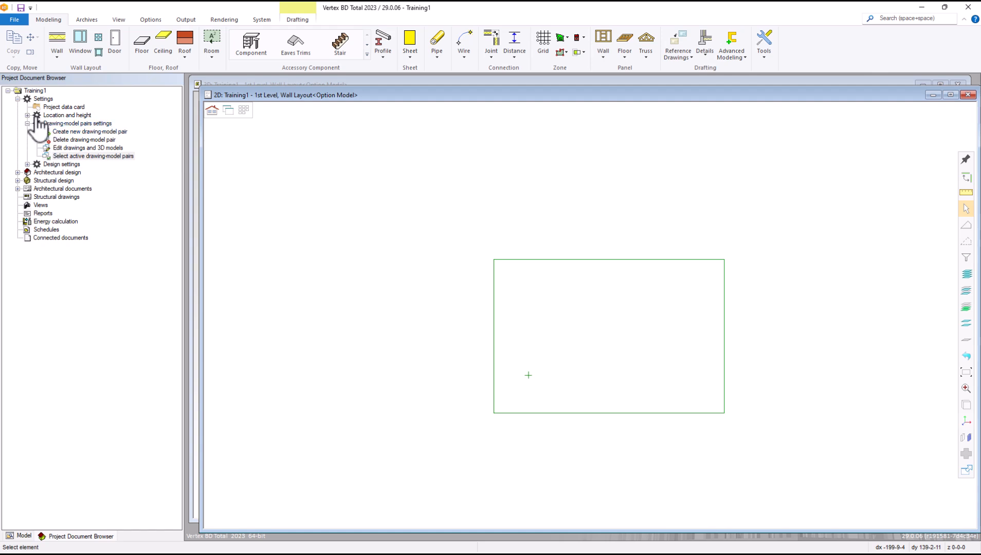
Step: Open 3D levels under Settings > Location and height to view the floor heights
left_click(28, 115)
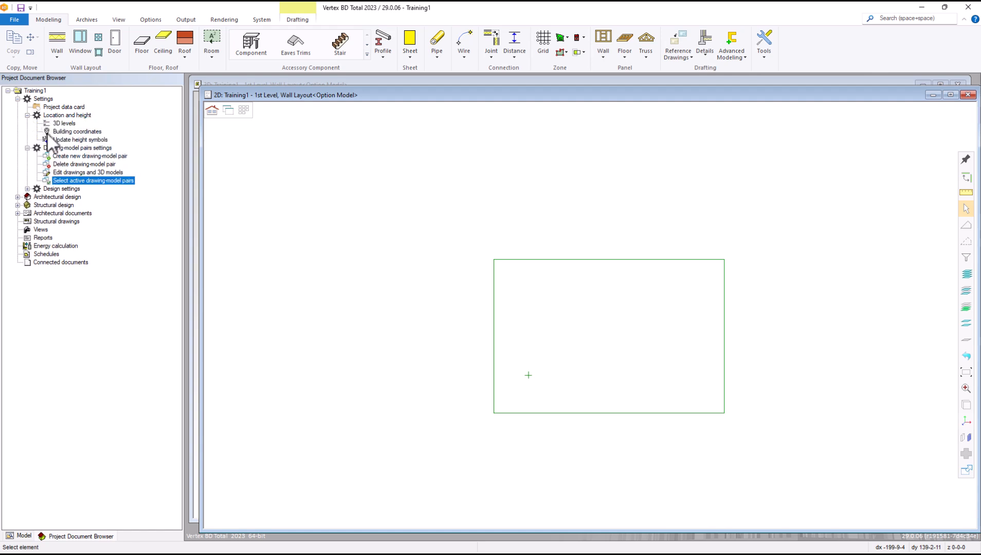
left_click(64, 124)
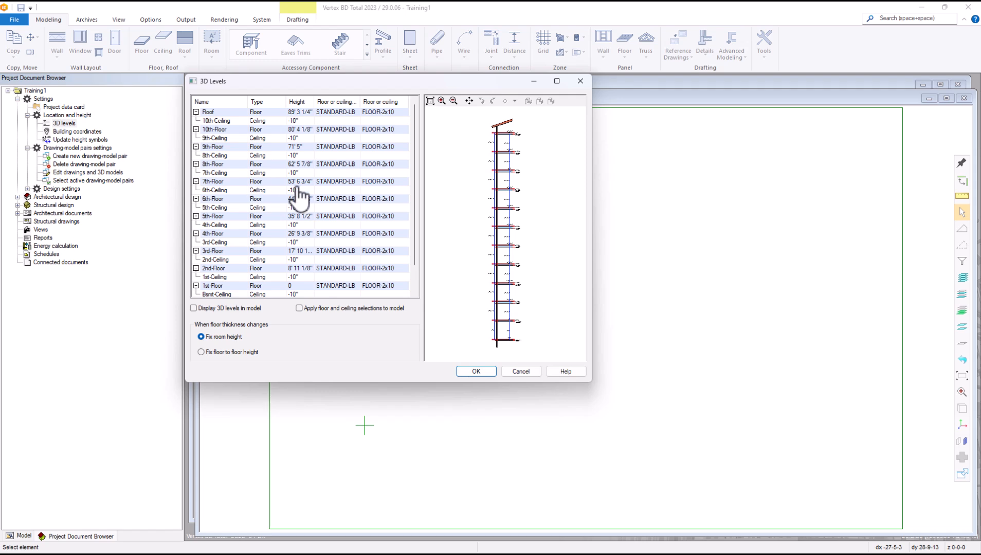
scroll(297, 198, "down", 1)
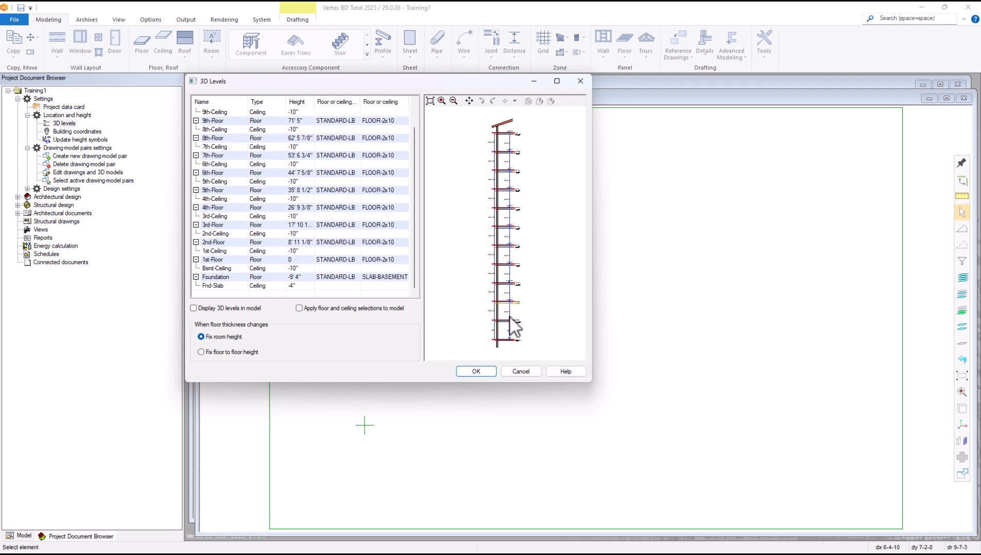
scroll(508, 330, "up", 2)
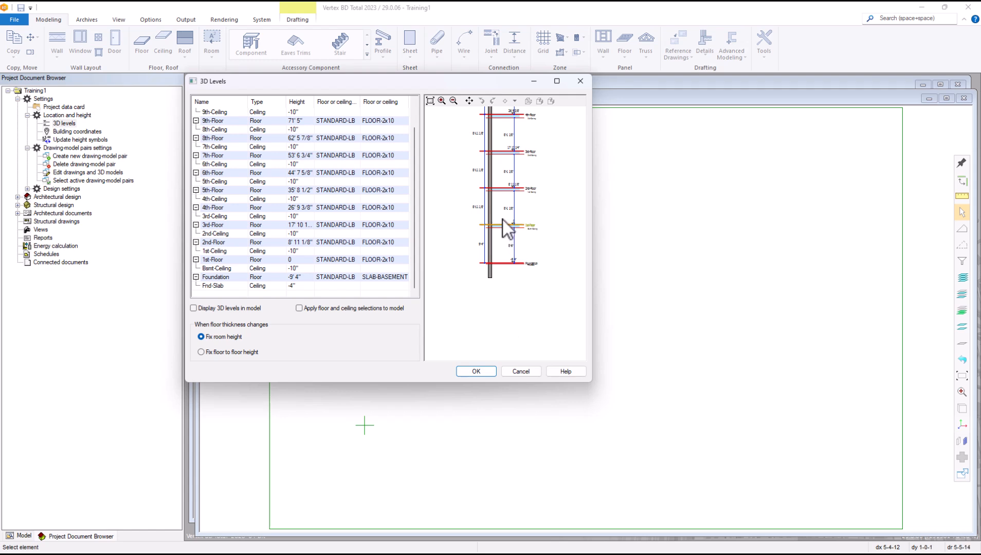
scroll(505, 221, "up", 1)
scroll(513, 251, "up", 1)
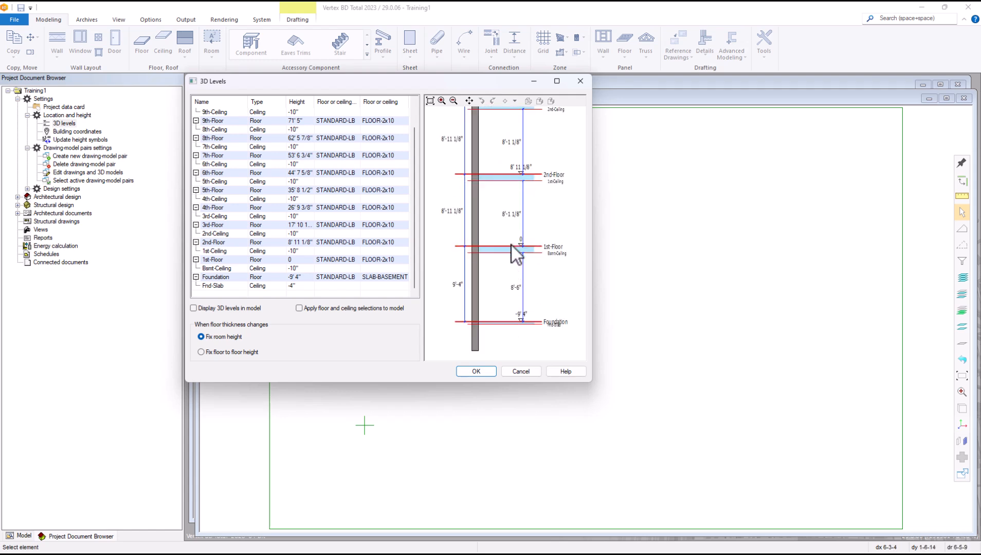
scroll(512, 246, "down", 1)
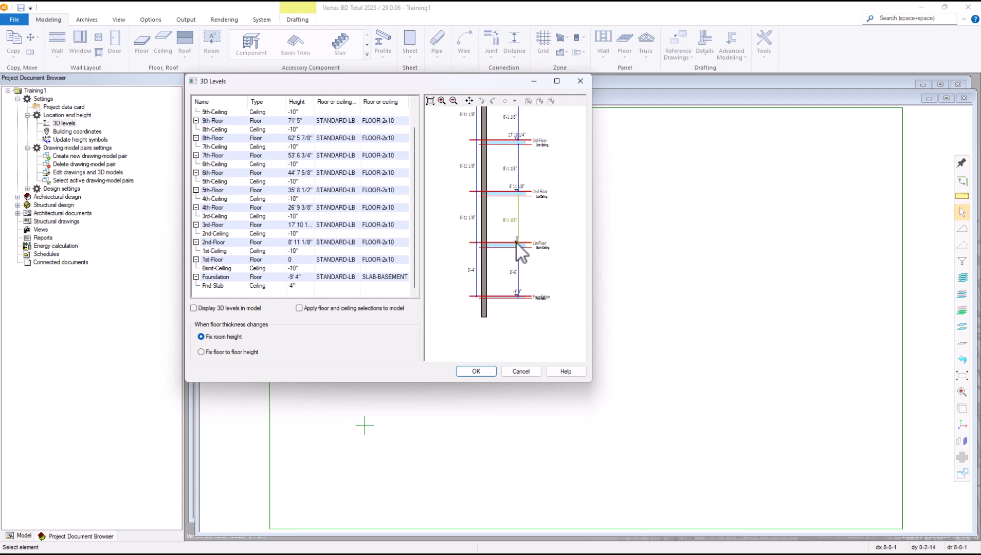
scroll(517, 244, "up", 4)
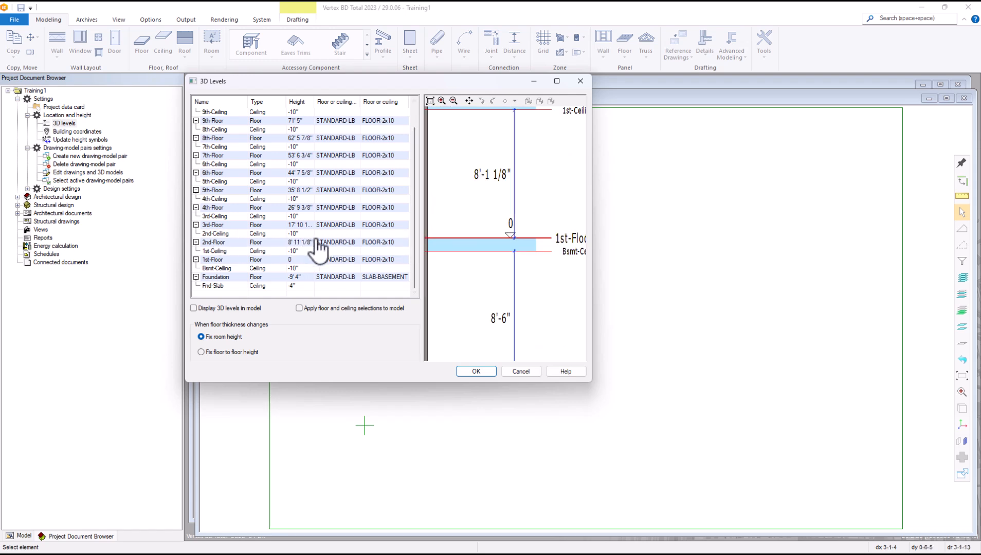
scroll(509, 242, "down", 5)
scroll(509, 226, "up", 3)
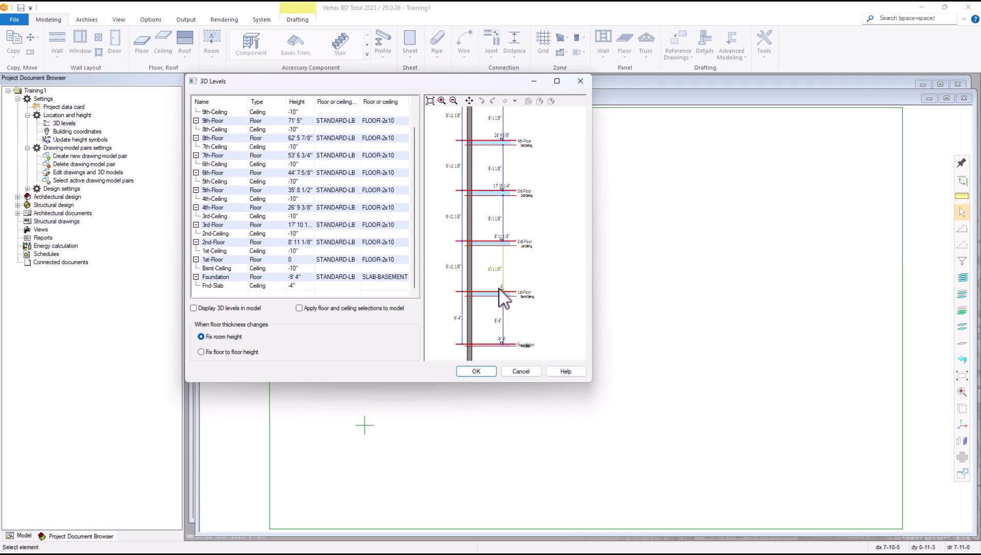
scroll(506, 235, "up", 5)
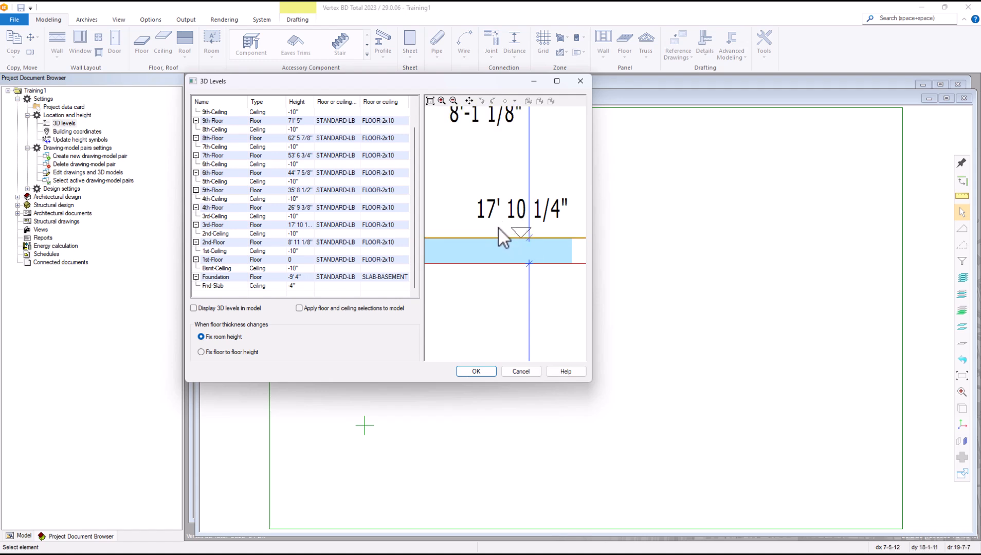
scroll(506, 234, "down", 5)
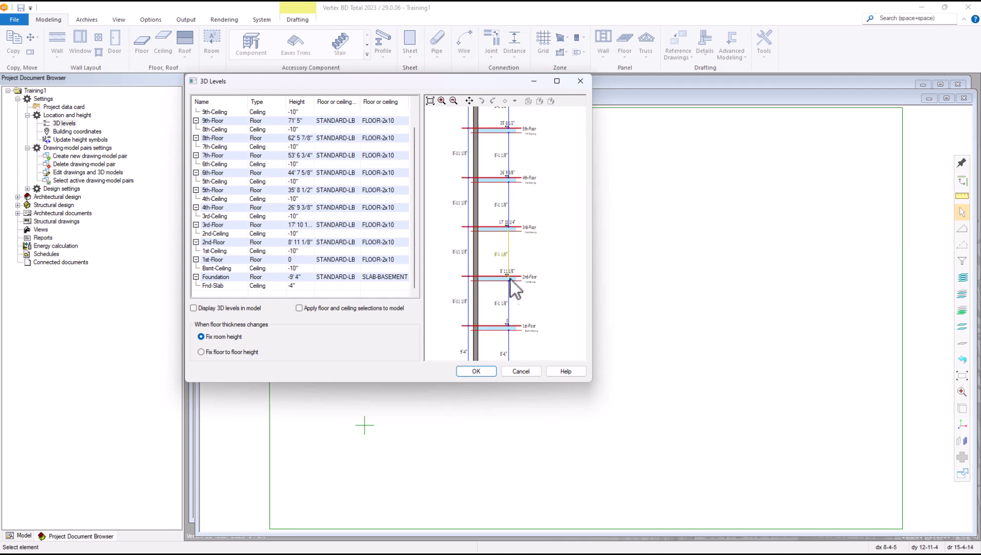
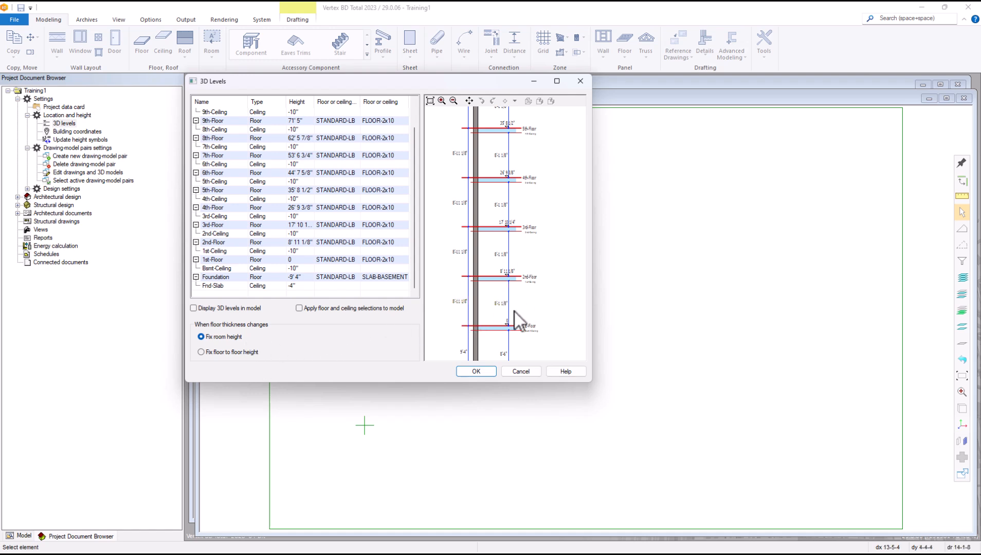
Step: Change the 8'-1 1/8" floor-to-floor dimension to 9'-1 1/8", raising 2nd-Floor to 9' 11 1/8"
scroll(503, 317, "up", 3)
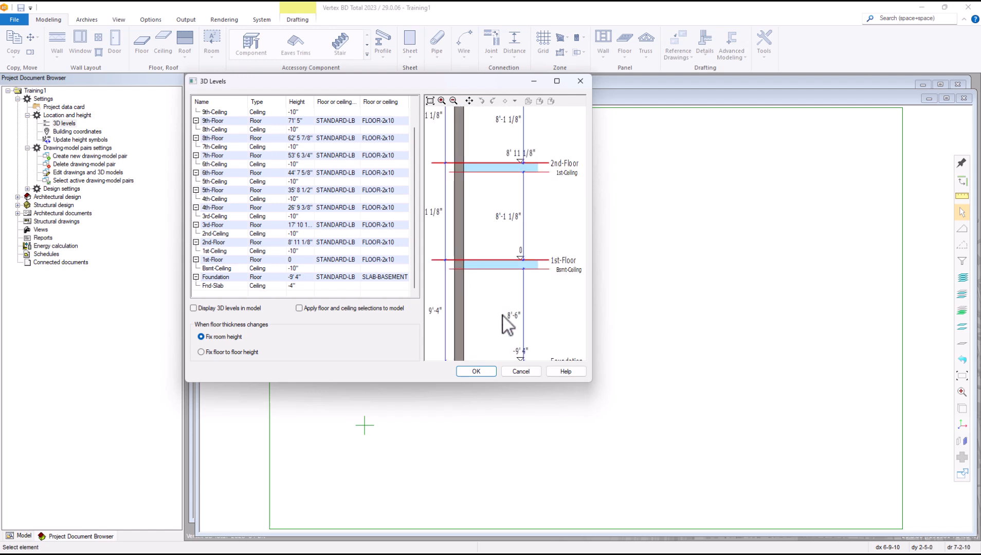
double_click(500, 220)
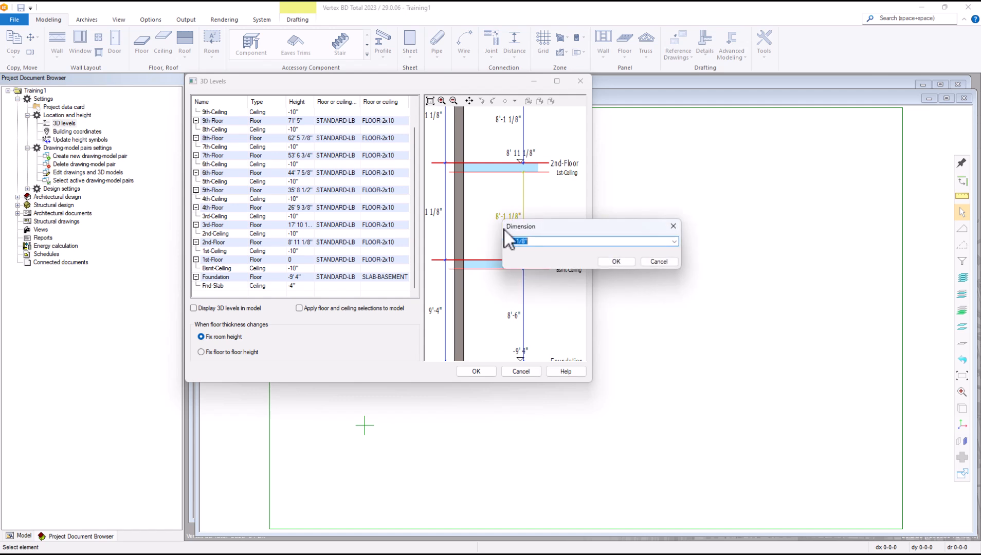
left_click(507, 242)
type("9")
left_click(610, 261)
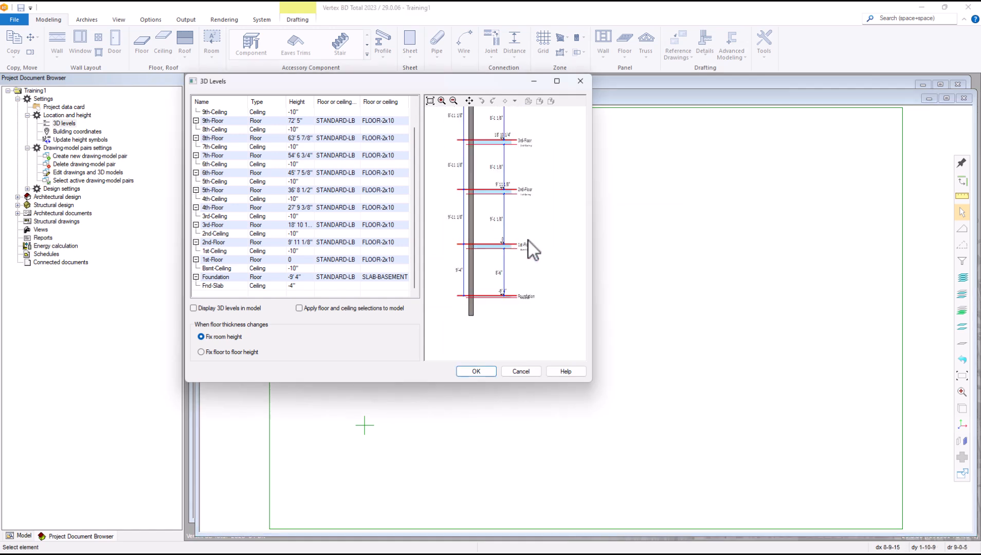
scroll(501, 198, "up", 1)
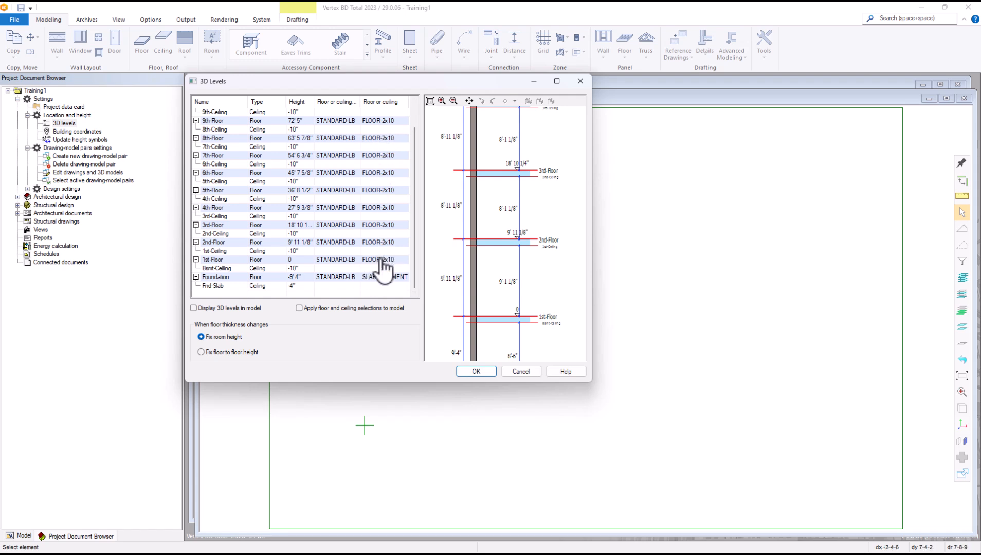
Step: Select the 1st-Floor level row and bring up the context menu on its floor cell
left_click(216, 262)
left_click(216, 260)
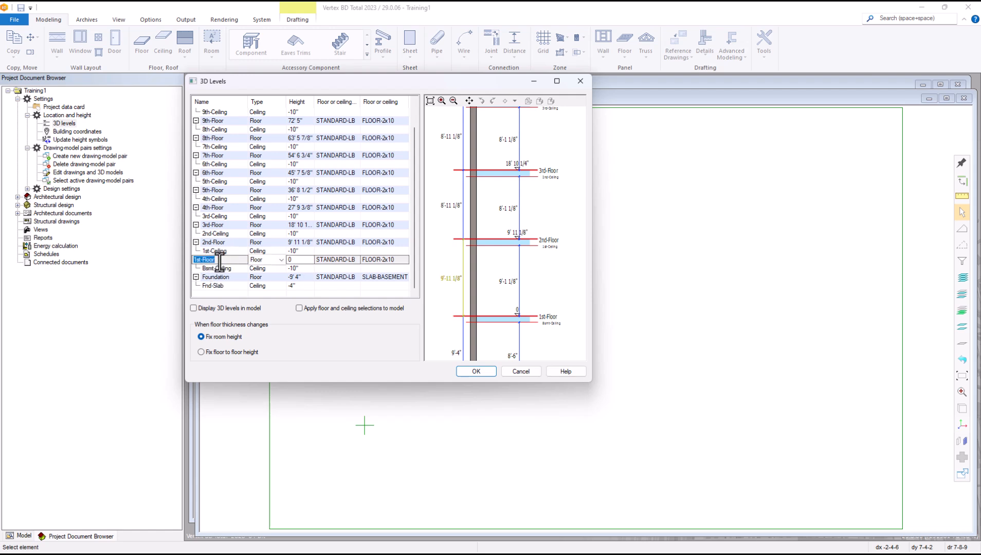
scroll(505, 309, "down", 2)
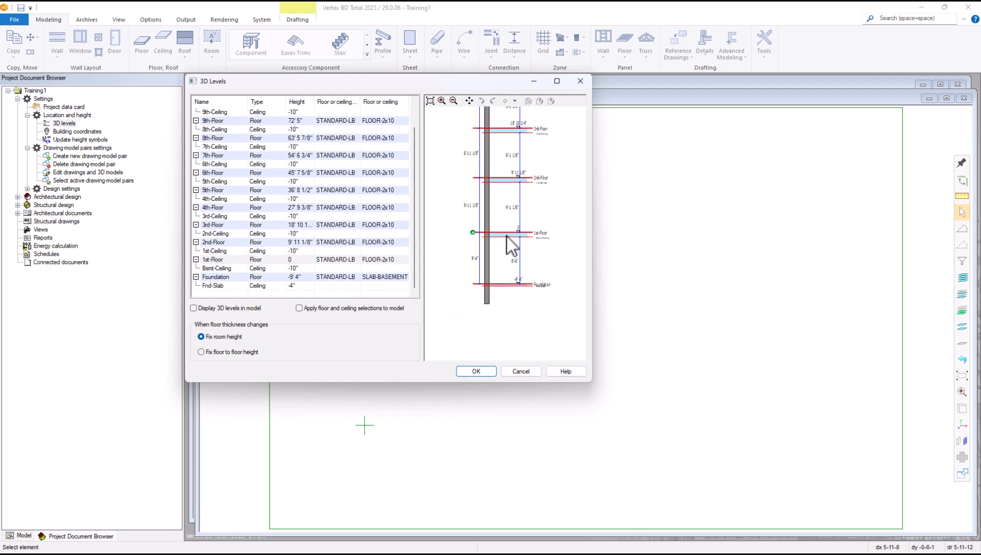
scroll(506, 237, "up", 1)
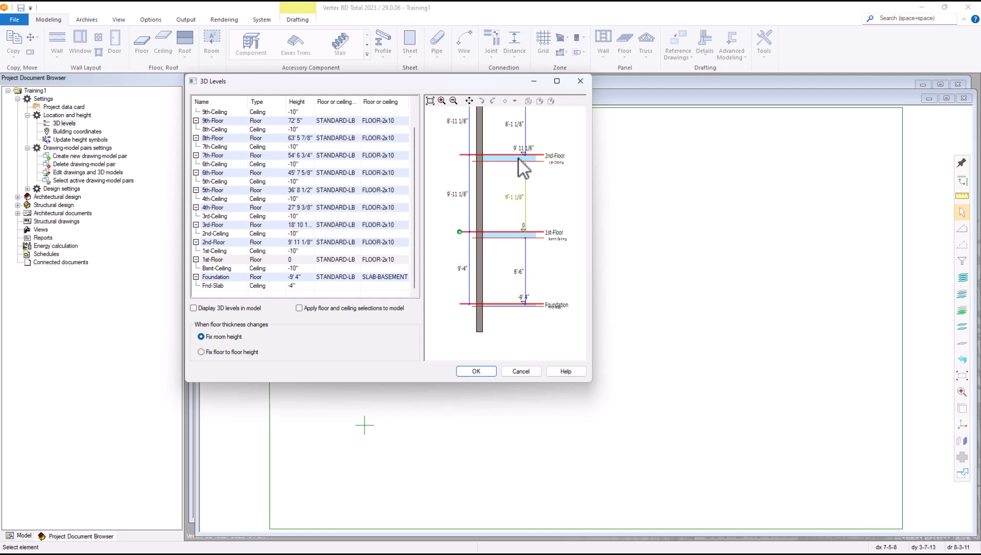
left_click(237, 259)
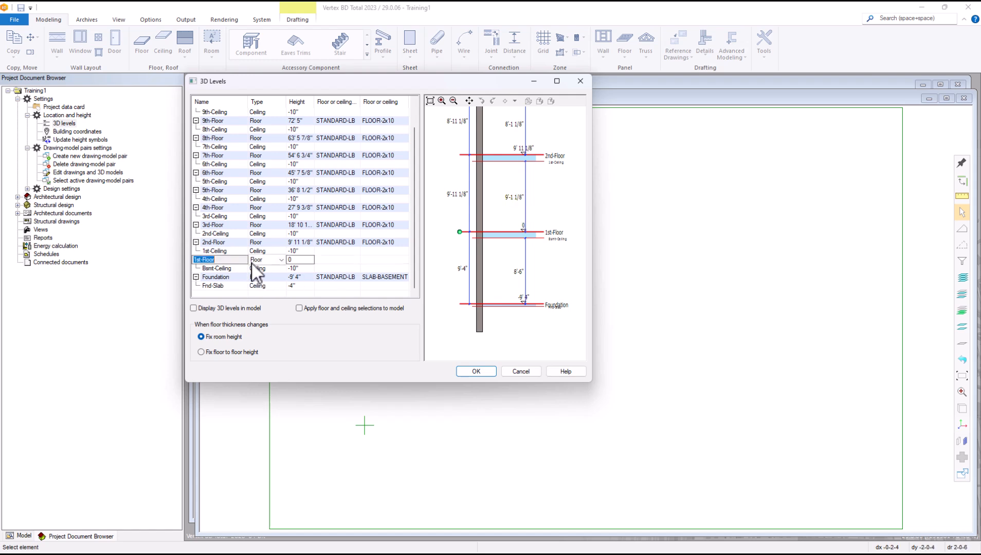
left_click(399, 259)
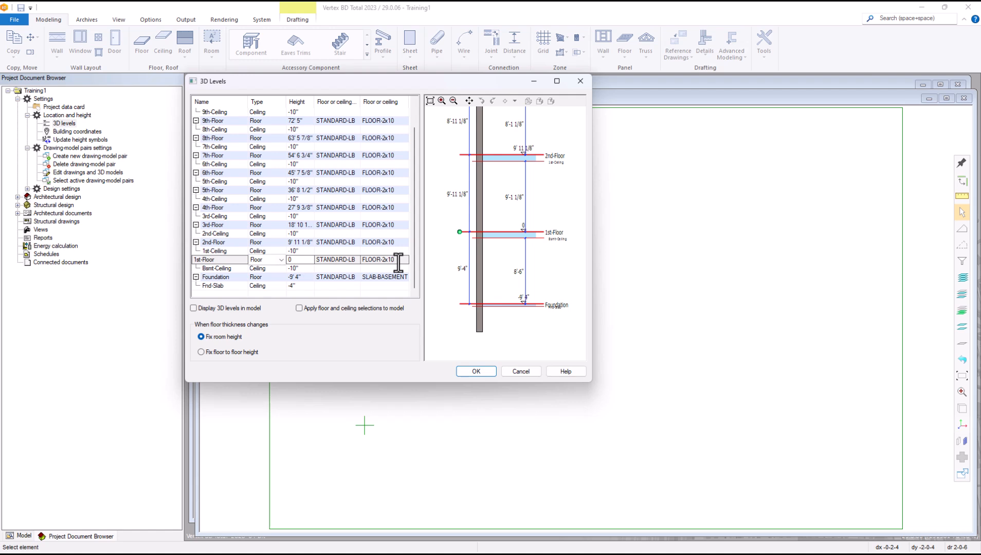
right_click(398, 261)
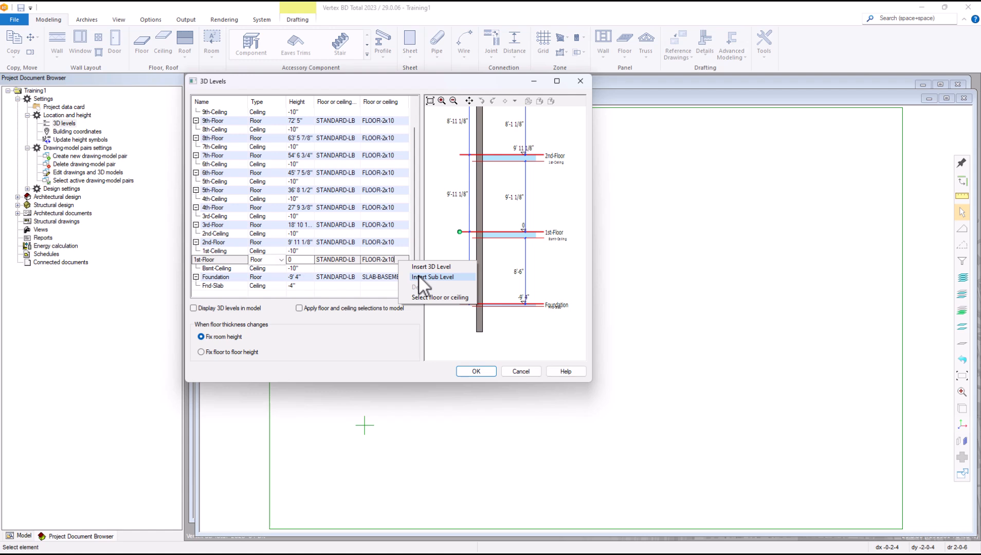
Step: Browse the framed floor types for 1st-Floor and choose Floor, 2x12 framing (FLOOR-2x12)
left_click(423, 300)
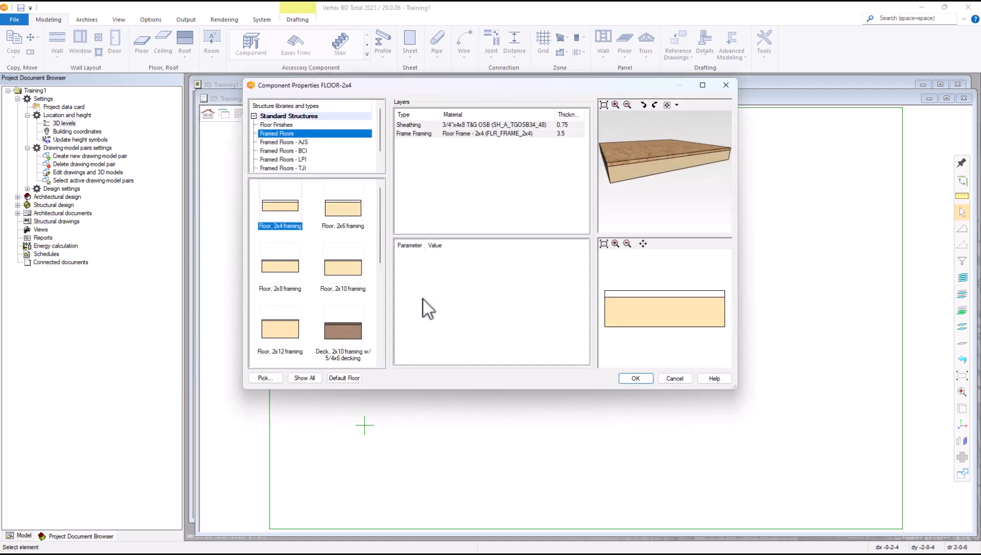
left_click(348, 378)
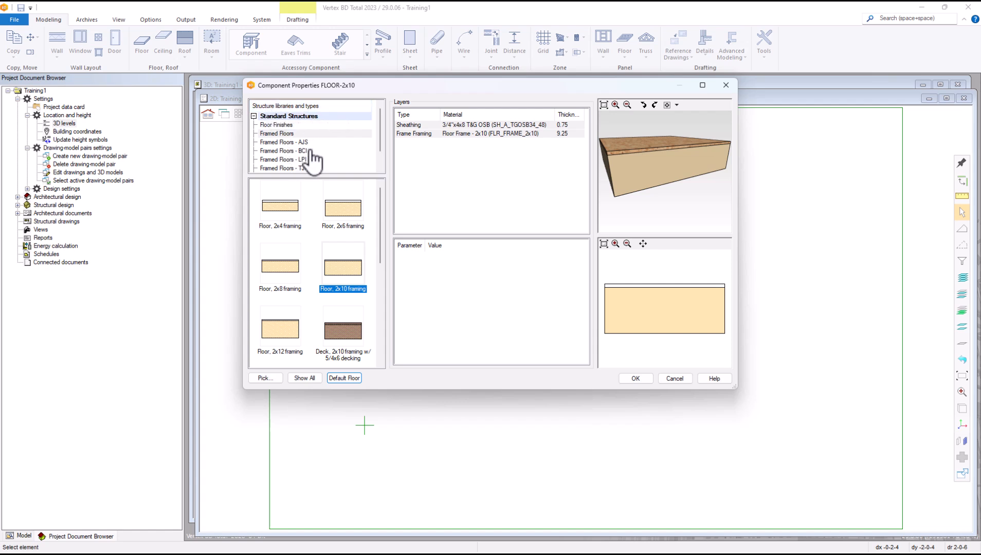
left_click(272, 160)
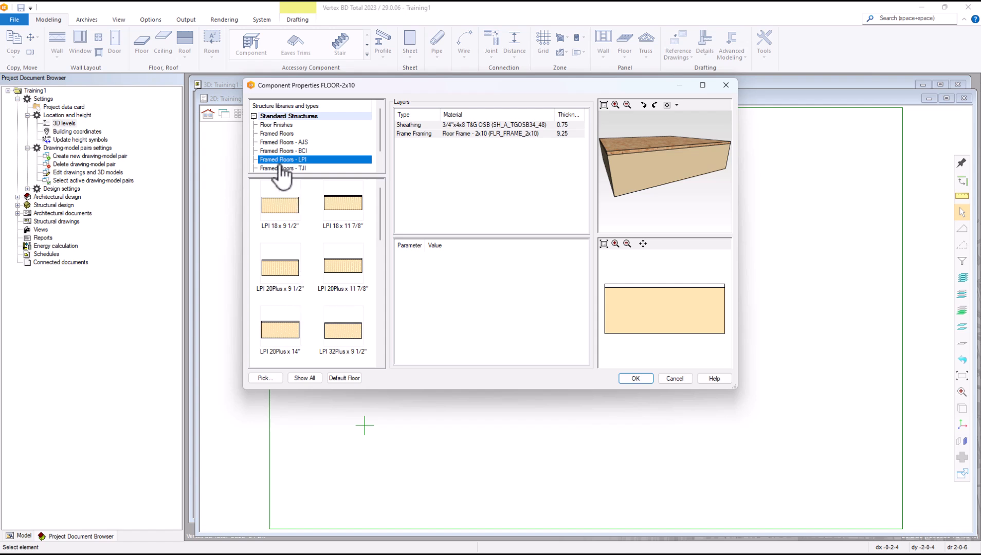
left_click(275, 134)
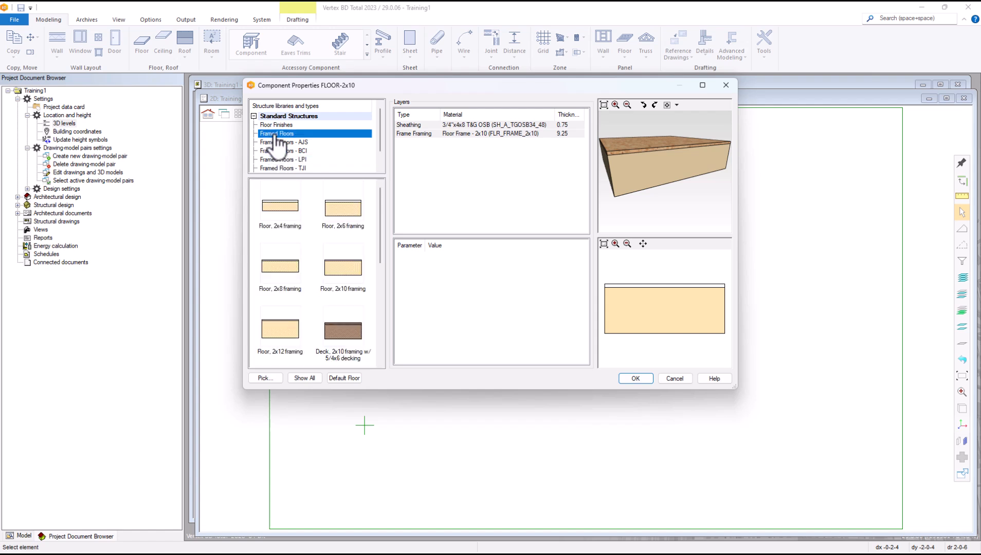
scroll(323, 154, "down", 1)
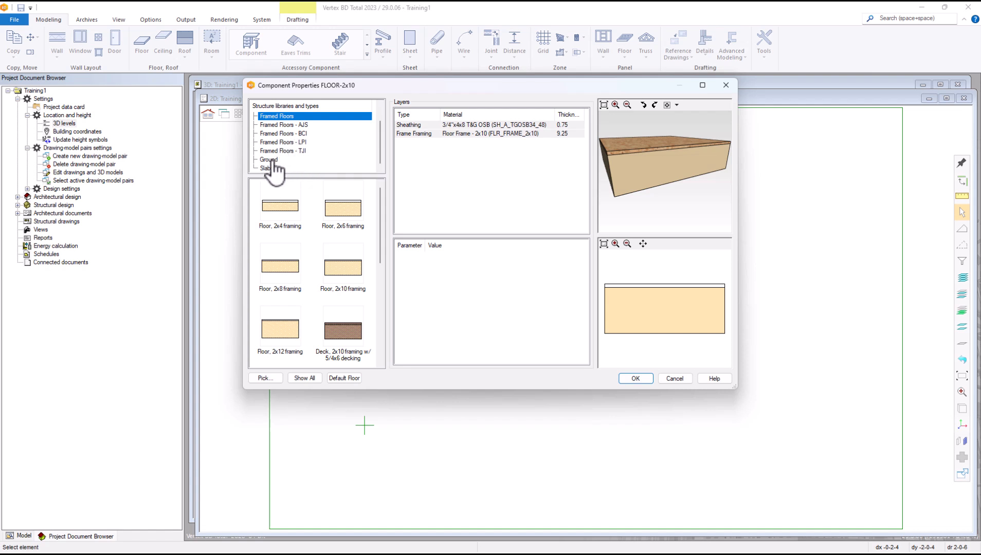
scroll(298, 162, "up", 1)
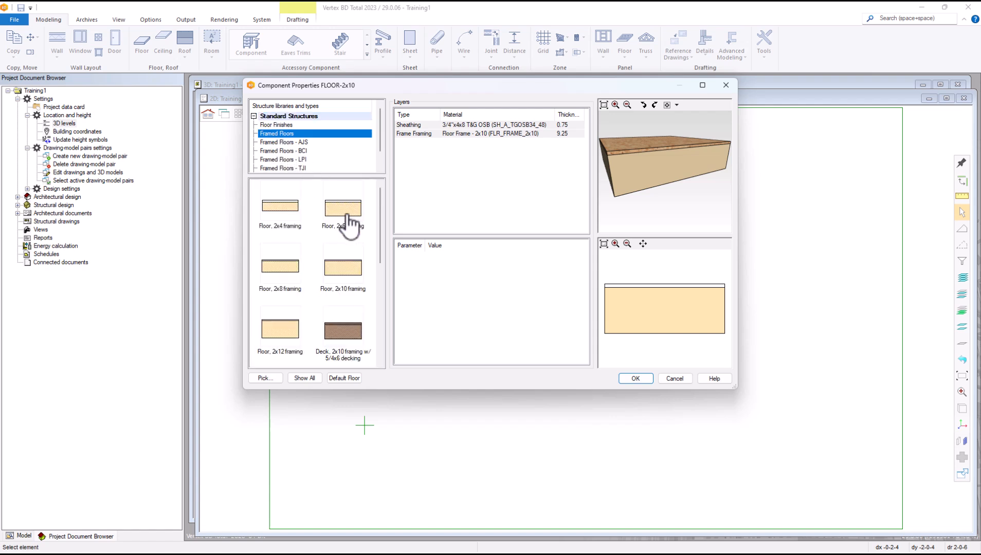
left_click(277, 342)
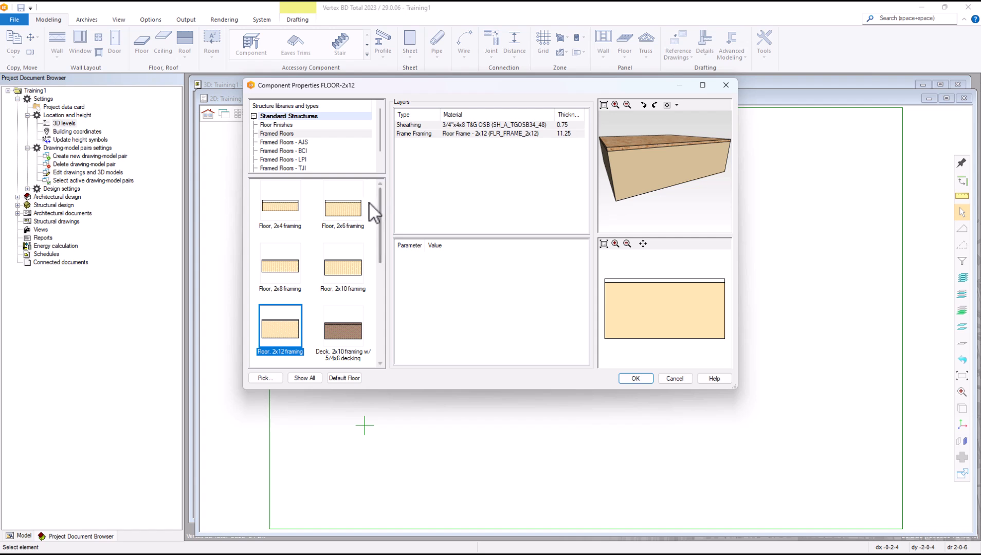
Step: Confirm FLOOR-2x12 for 1st-Floor and assign the same 2x12 floor structure to 2nd-Floor
left_click(634, 378)
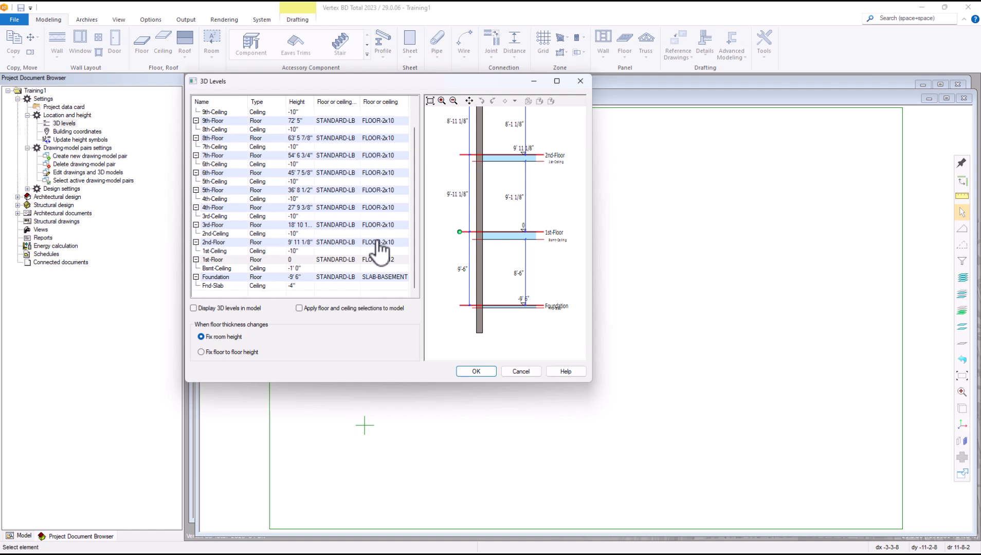
left_click(396, 243)
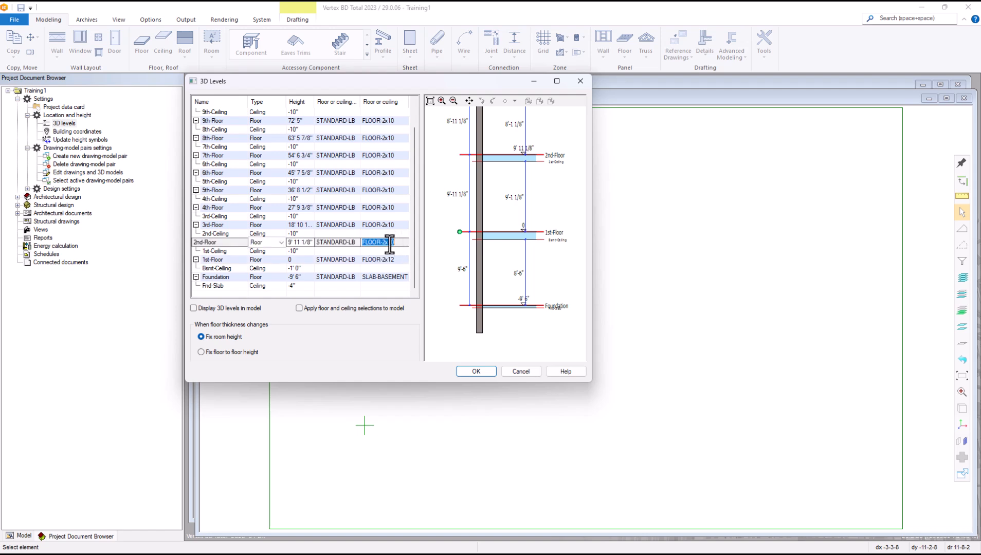
right_click(390, 245)
left_click(411, 281)
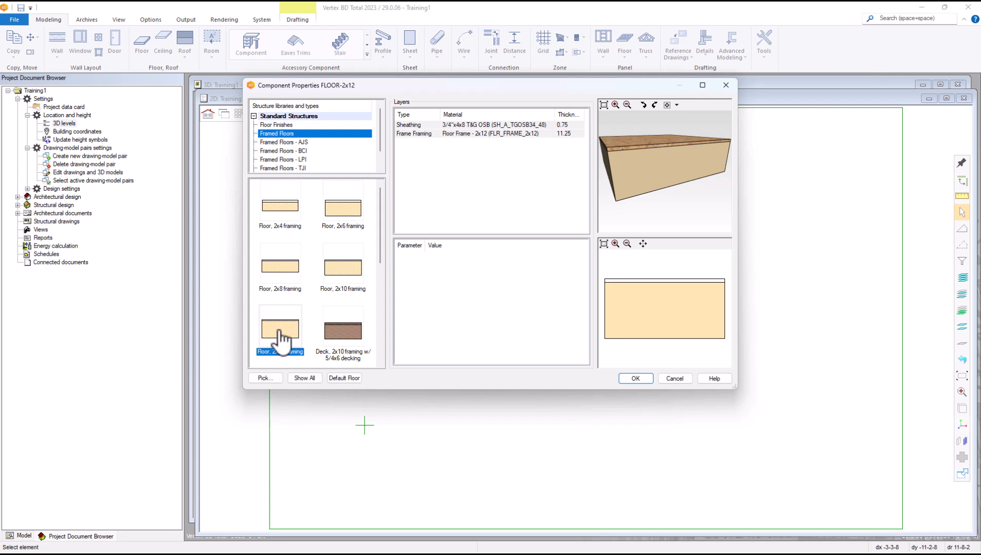
left_click(637, 377)
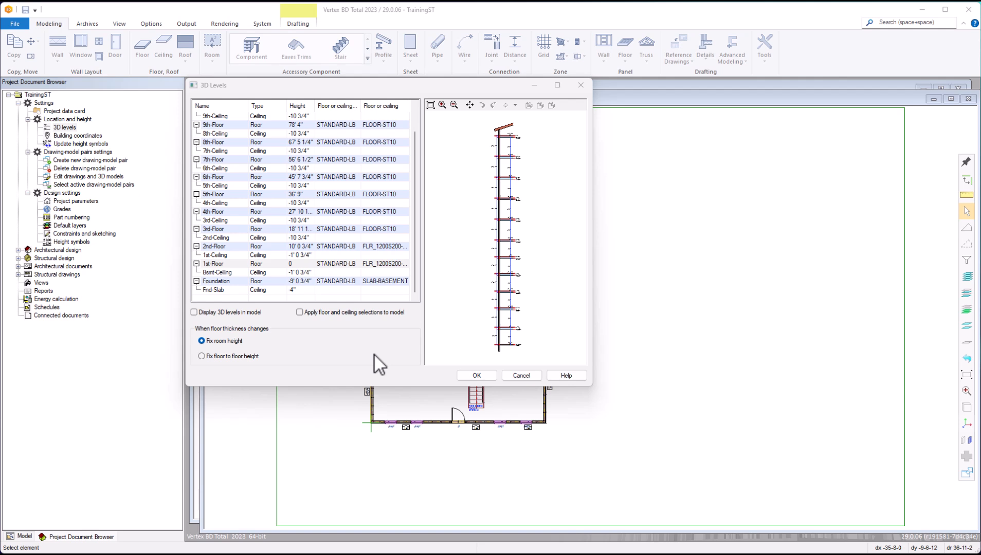
Step: Set TrainingST's floor structure to 1200S200-54 C/C framing with 3/4 plywood sheathing
right_click(390, 272)
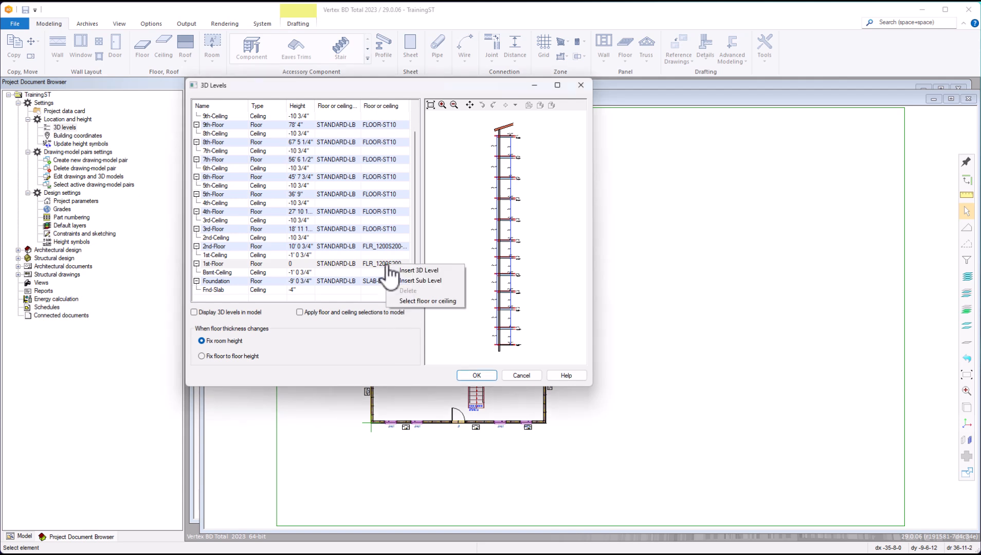
left_click(410, 302)
left_click(411, 308)
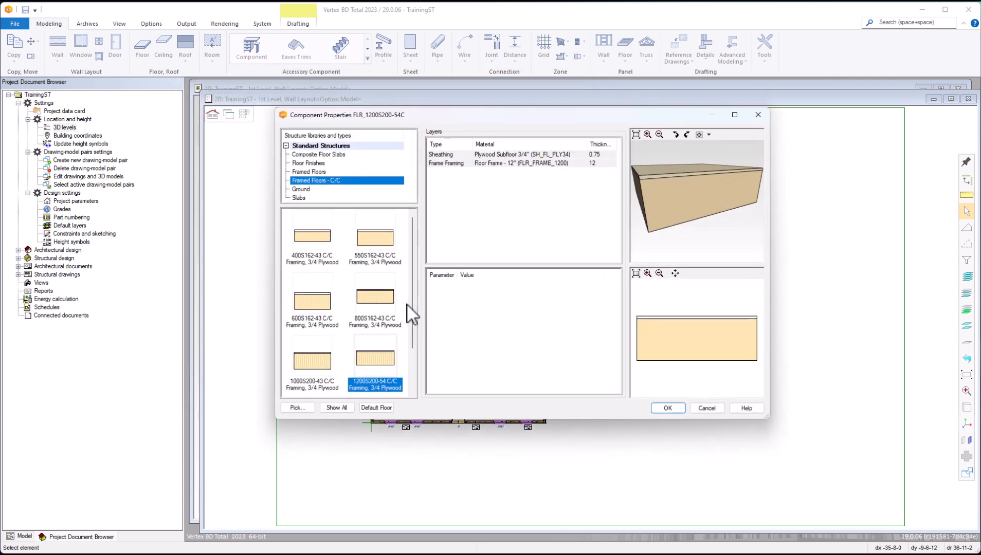
left_click_drag(457, 103, 439, 89)
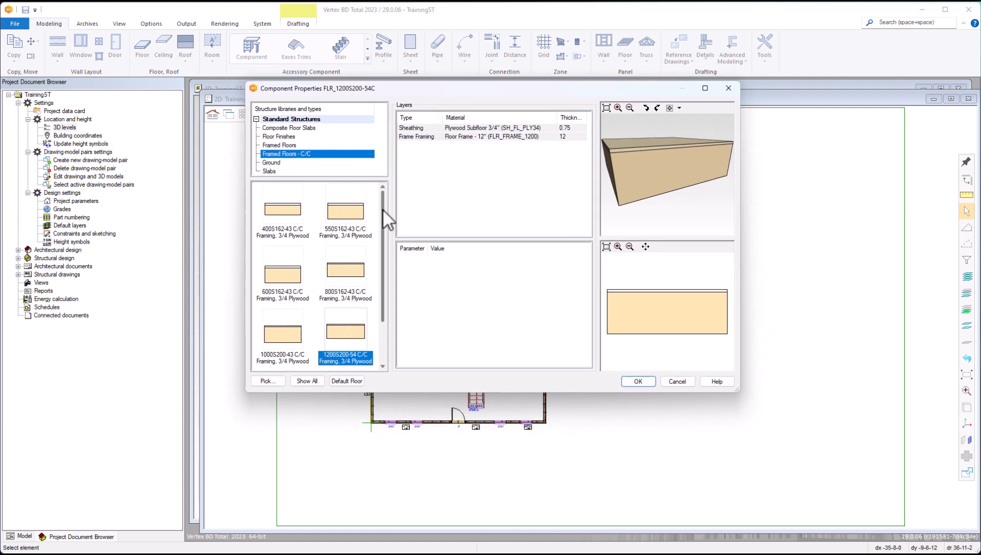
left_click_drag(383, 210, 379, 254)
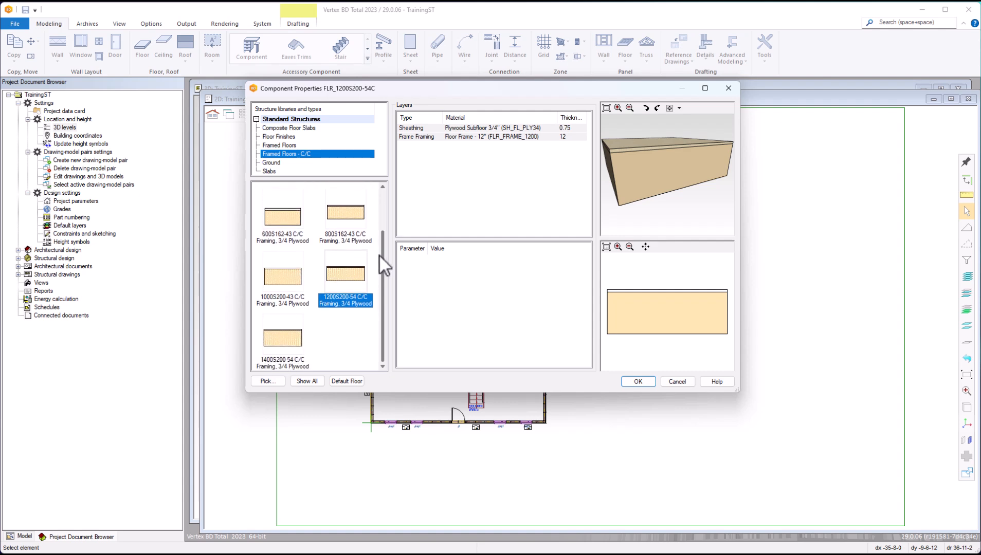
left_click(345, 286)
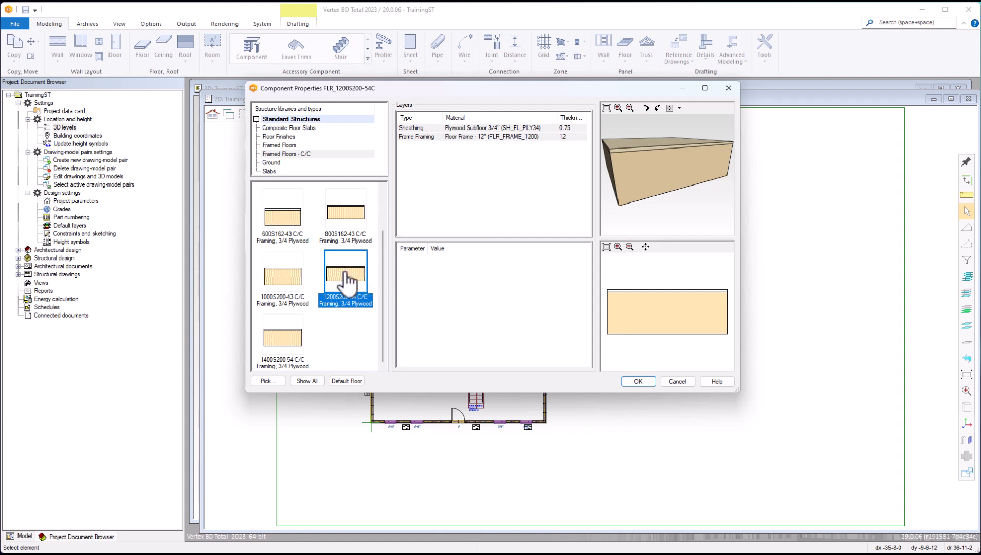
left_click(639, 382)
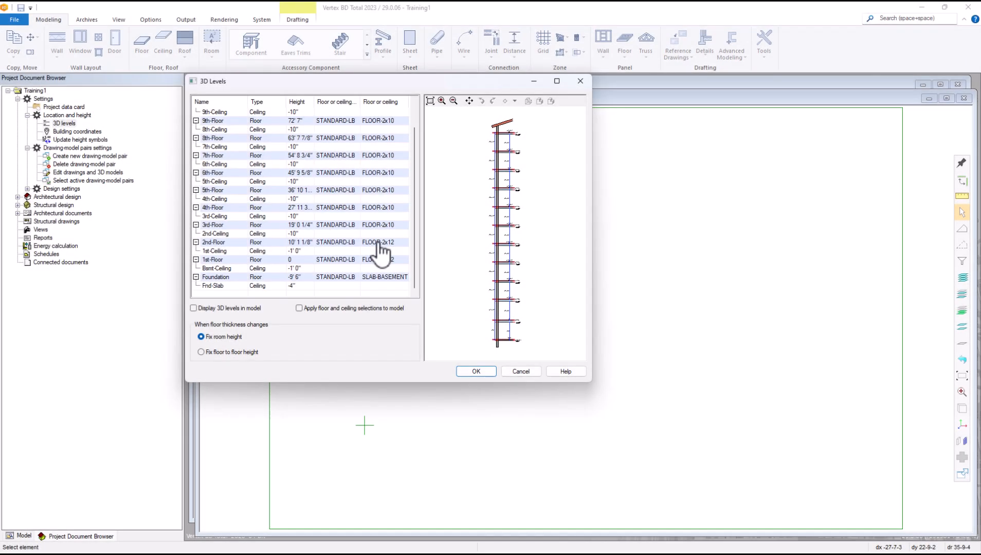
Step: Insert a new 3D level from the 2nd-Floor row and scroll down to find it below Fnd-Slab
left_click(379, 244)
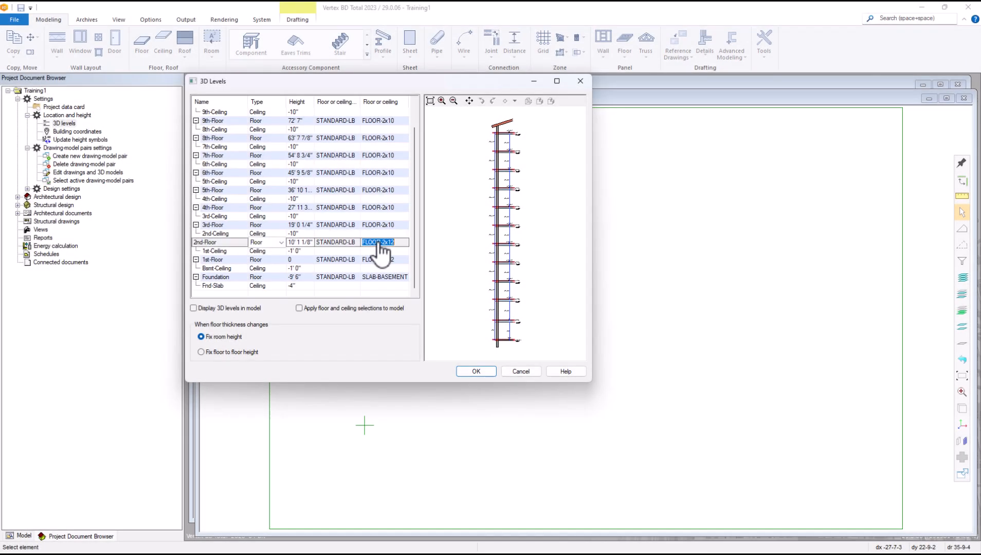
right_click(379, 244)
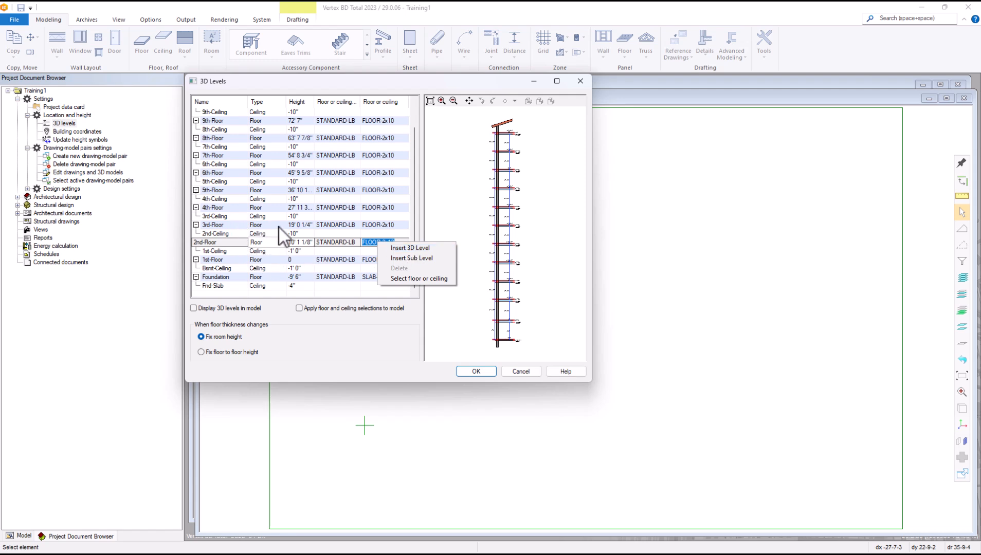
left_click(410, 248)
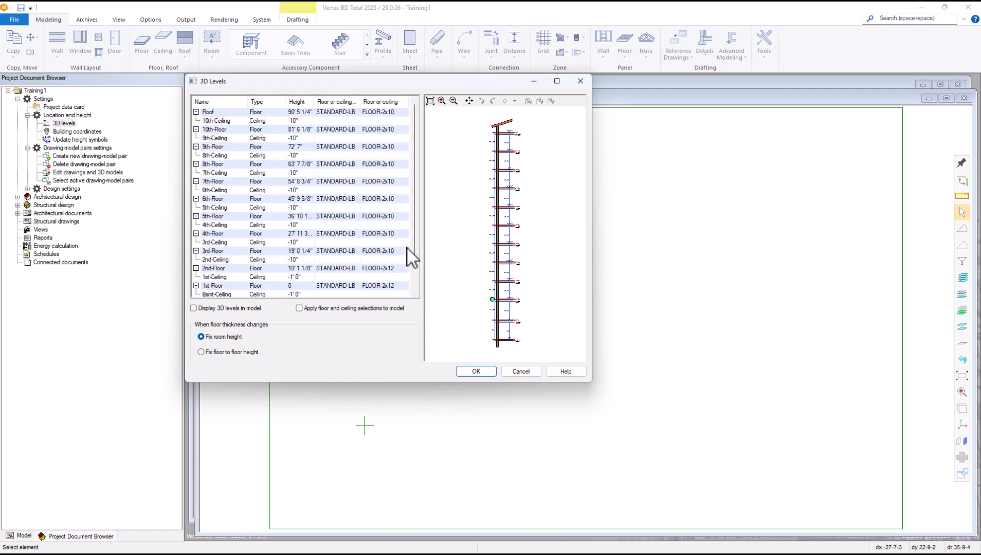
scroll(360, 243, "down", 2)
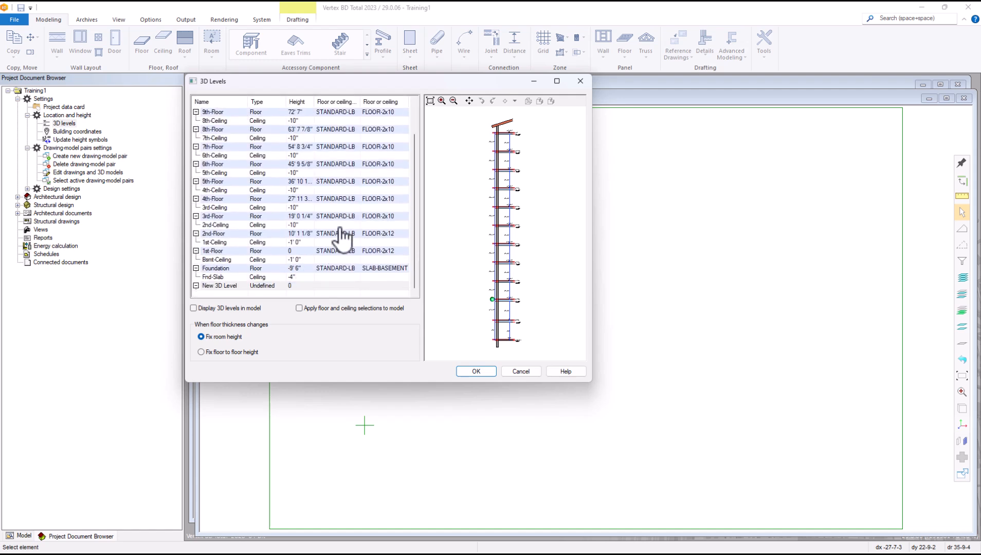
Step: Change the New 3D Level's type from Undefined to Floor
left_click(232, 286)
left_click_drag(229, 285, 195, 286)
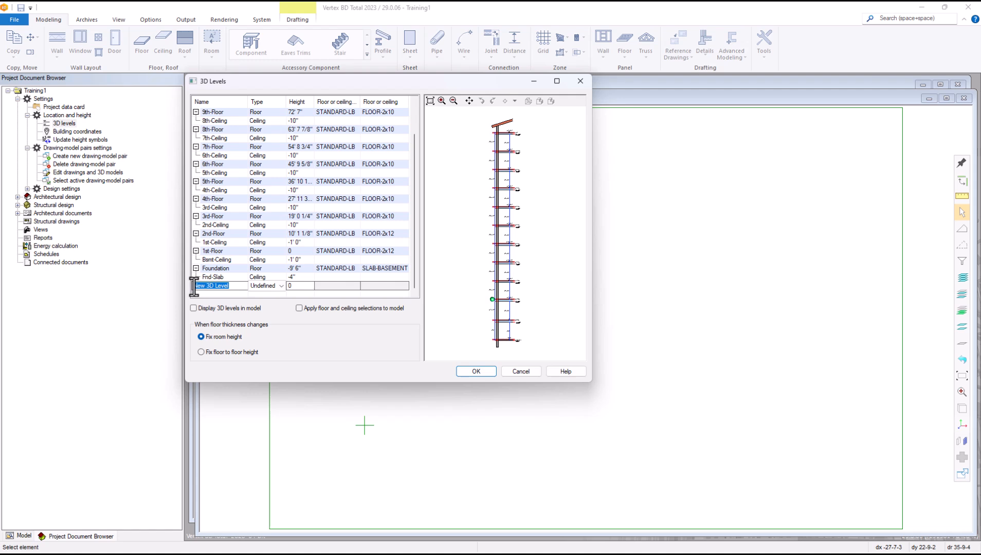
left_click(232, 286)
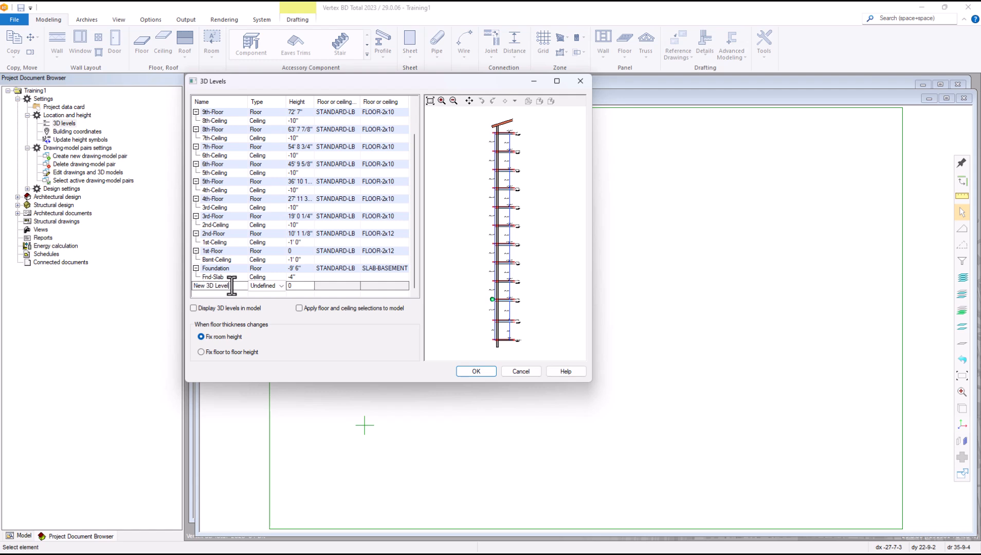
left_click(281, 286)
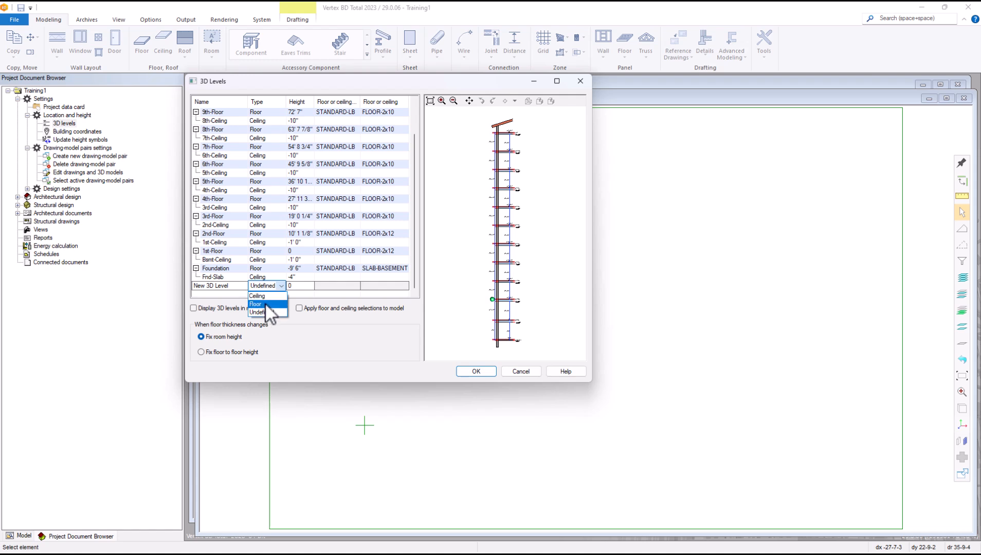
left_click(265, 304)
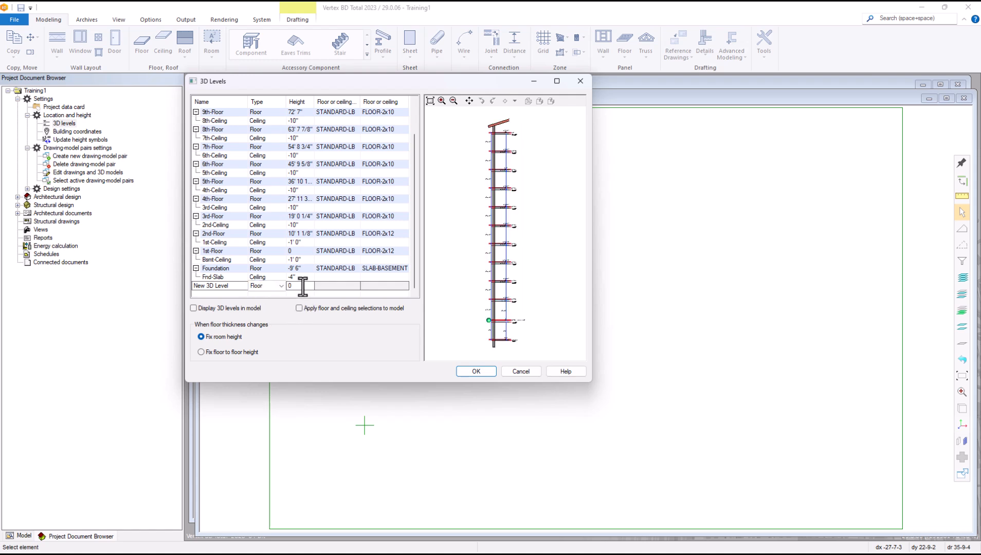
key("Return")
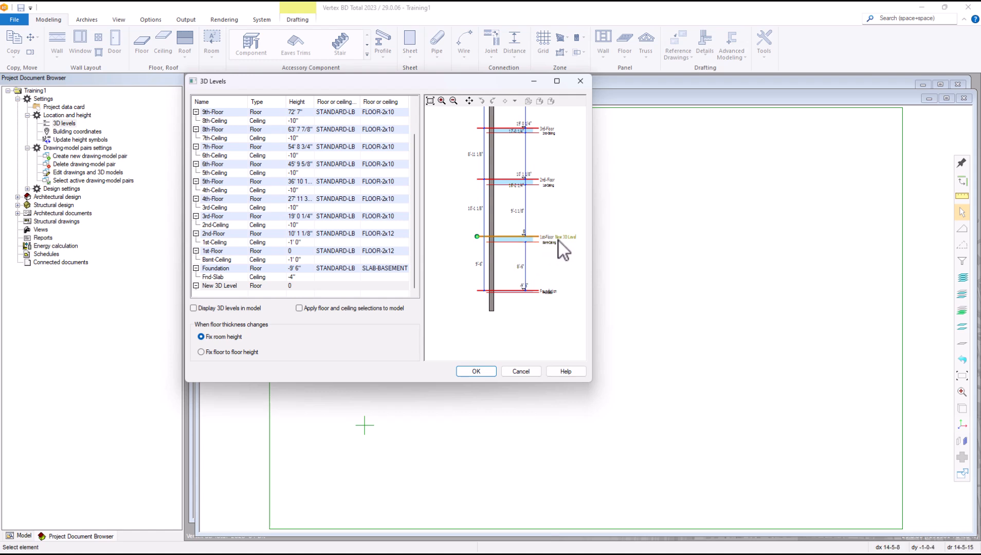
scroll(559, 240, "up", 5)
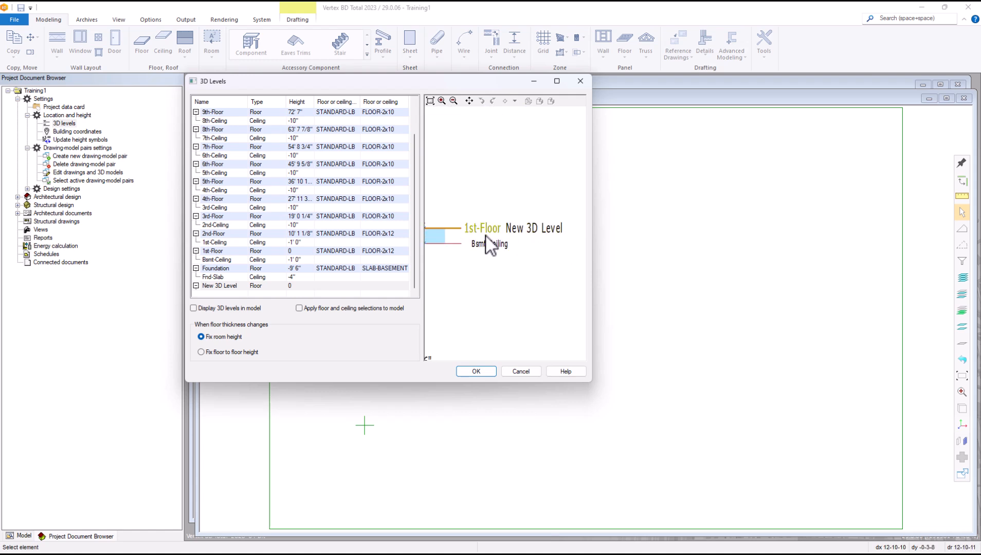
scroll(491, 241, "down", 6)
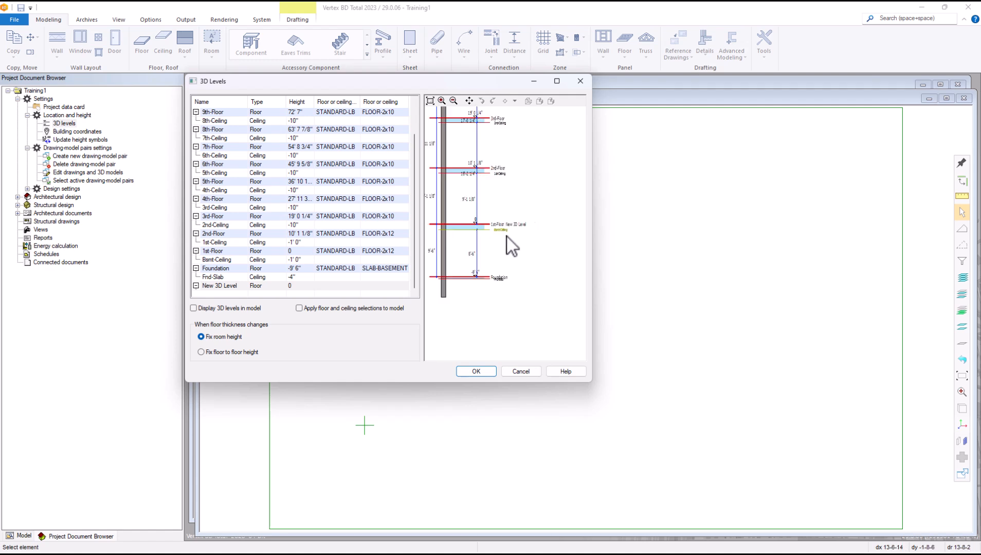
scroll(510, 237, "up", 2)
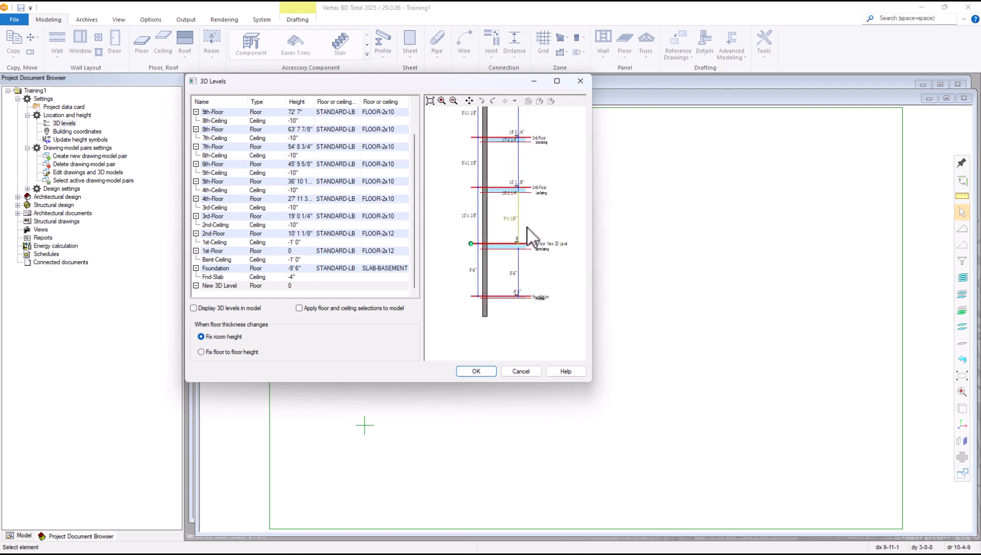
scroll(525, 234, "up", 4)
scroll(507, 236, "down", 2)
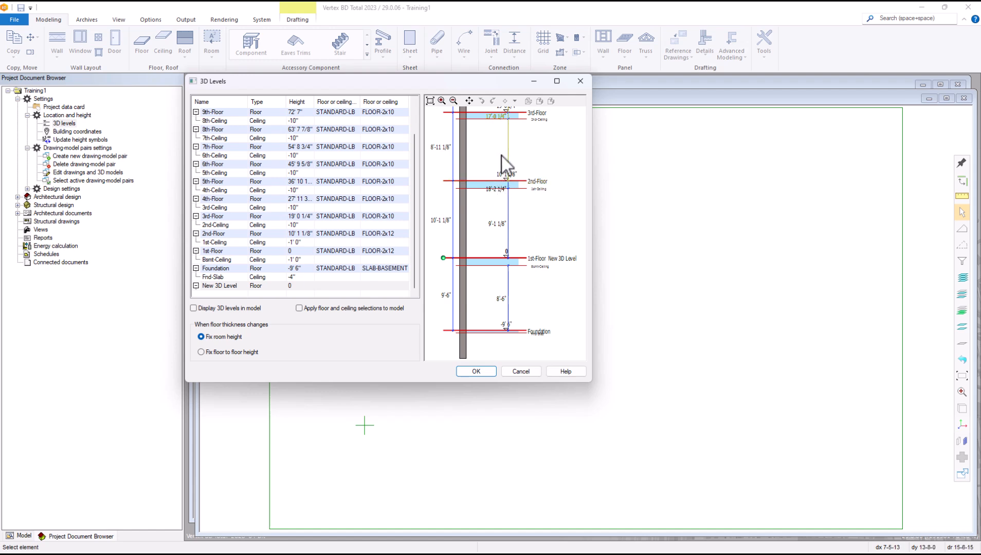
Step: Give the new level a height of 14', placing it between 2nd-Floor and 3rd-Floor
left_click(302, 286)
left_click(301, 286)
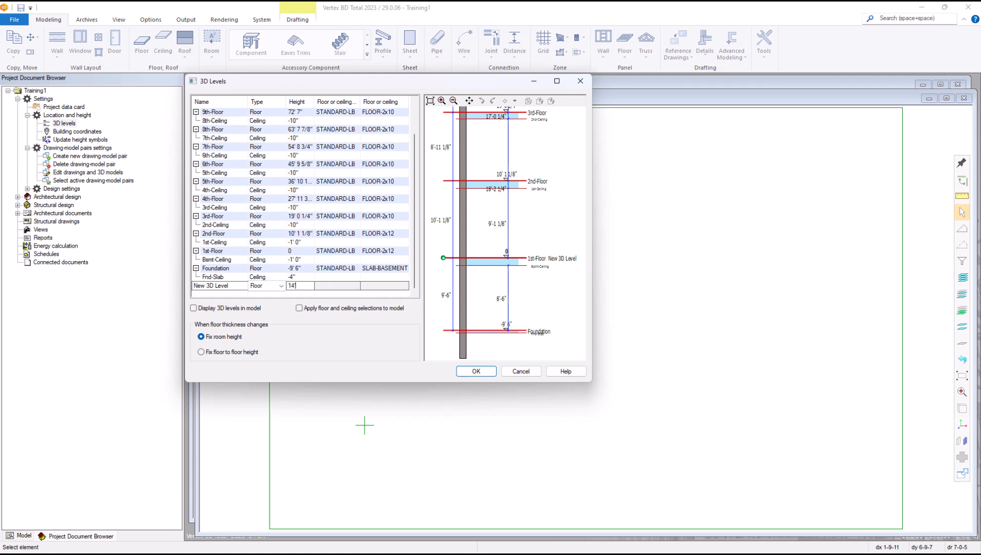
left_click(376, 289)
left_click(496, 300)
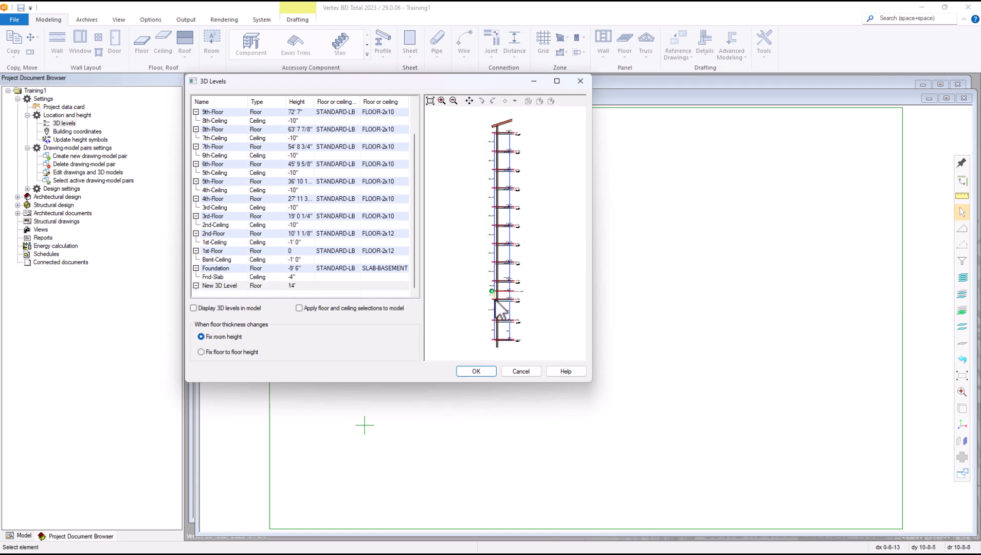
scroll(512, 228, "up", 5)
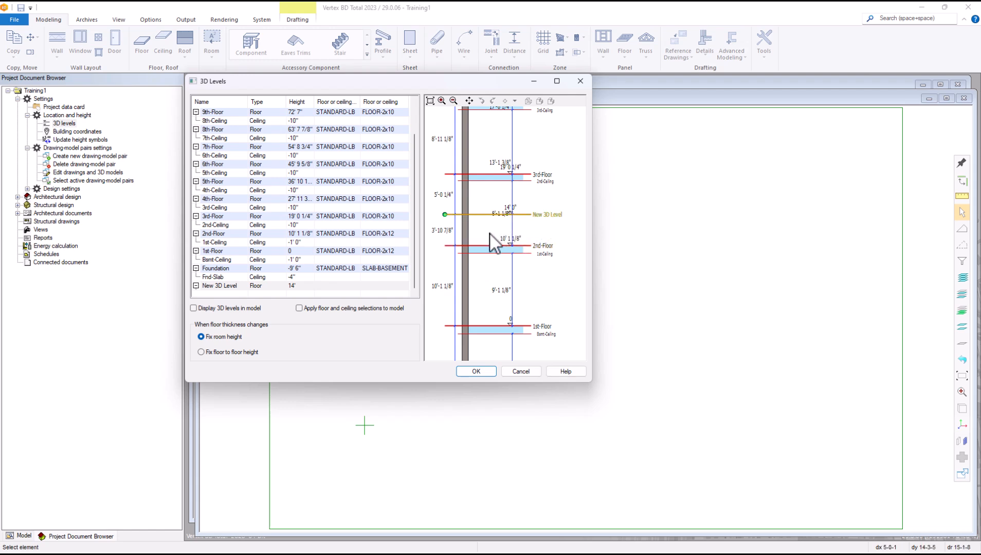
scroll(439, 240, "up", 2)
middle_click_drag(439, 240, 508, 240)
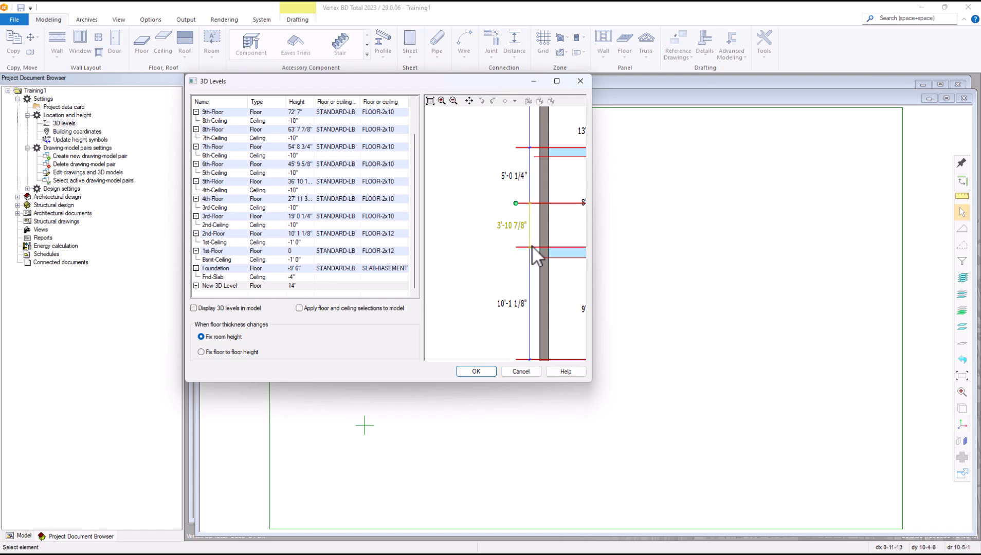
scroll(529, 247, "down", 2)
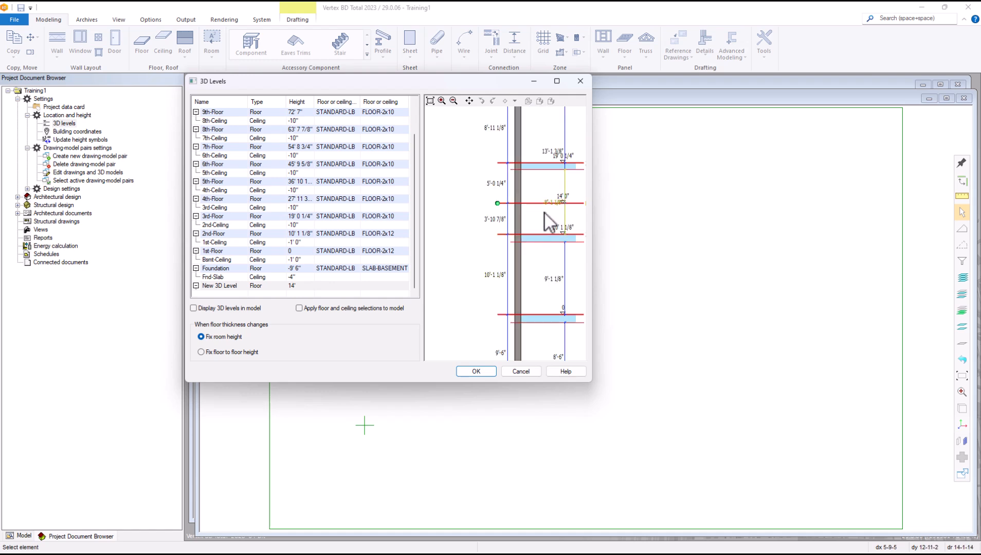
scroll(543, 216, "down", 1)
scroll(516, 235, "up", 1)
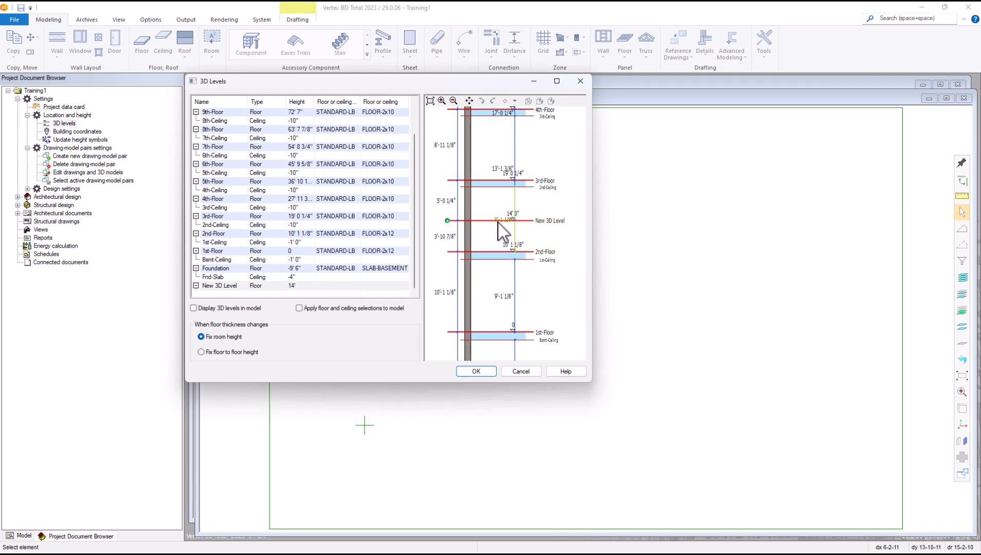
left_click(379, 285)
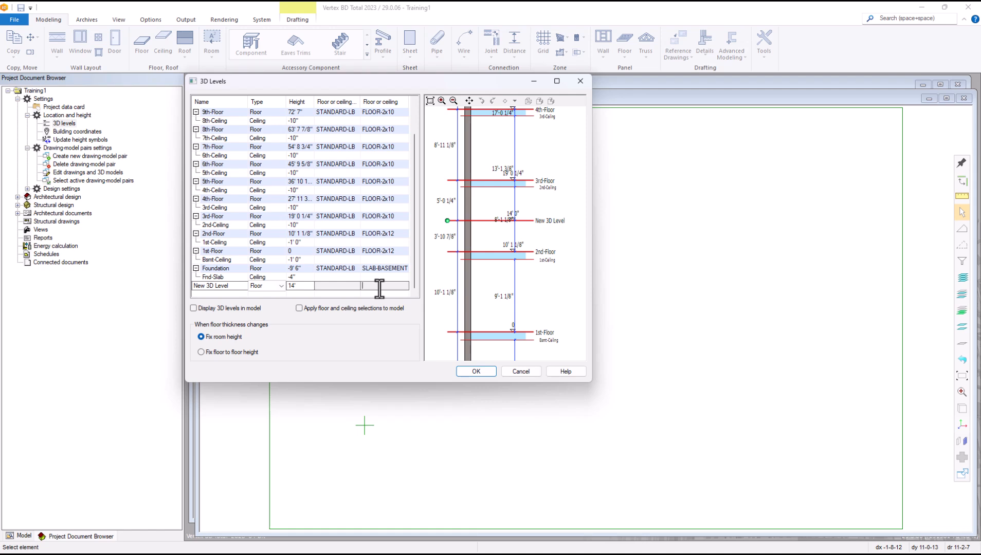
right_click(380, 287)
Step: Assign the FLOOR-2x6 framed floor (2x6 framing, 0.75 OSB) to the new level
left_click(397, 323)
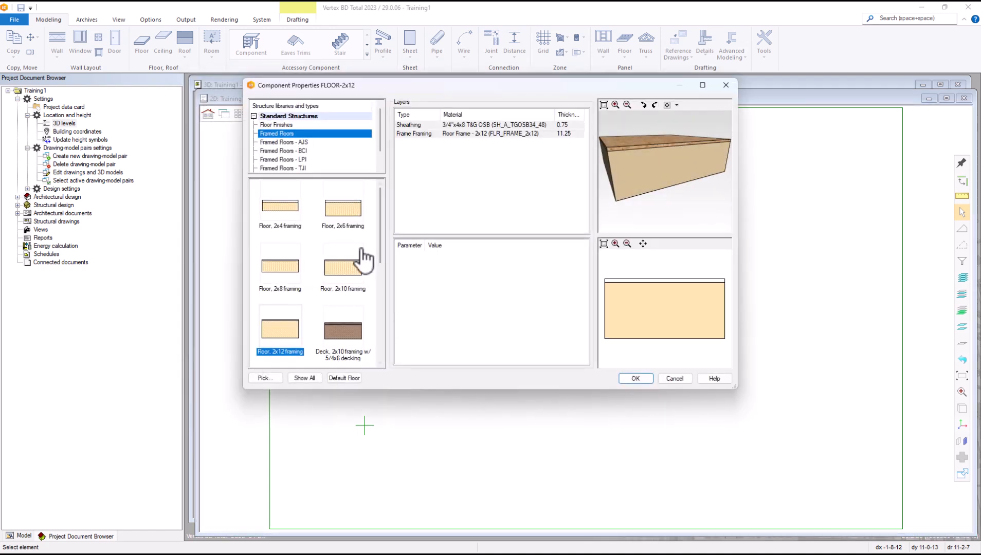
left_click(342, 270)
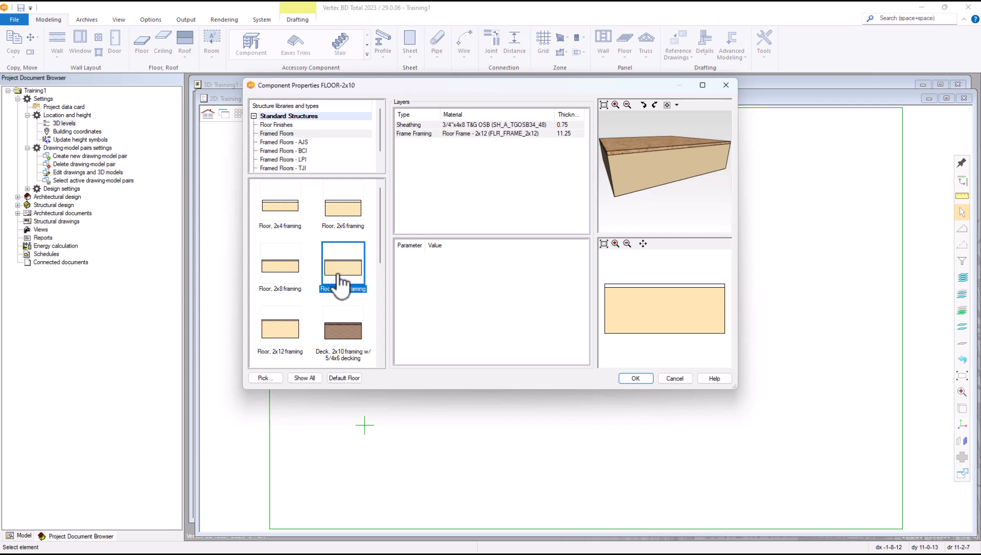
left_click(337, 226)
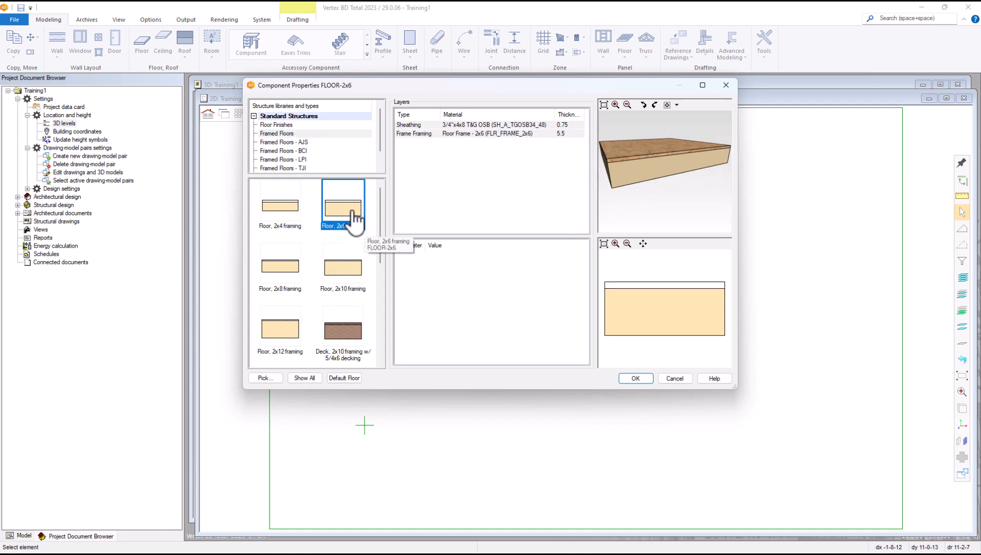
left_click(633, 379)
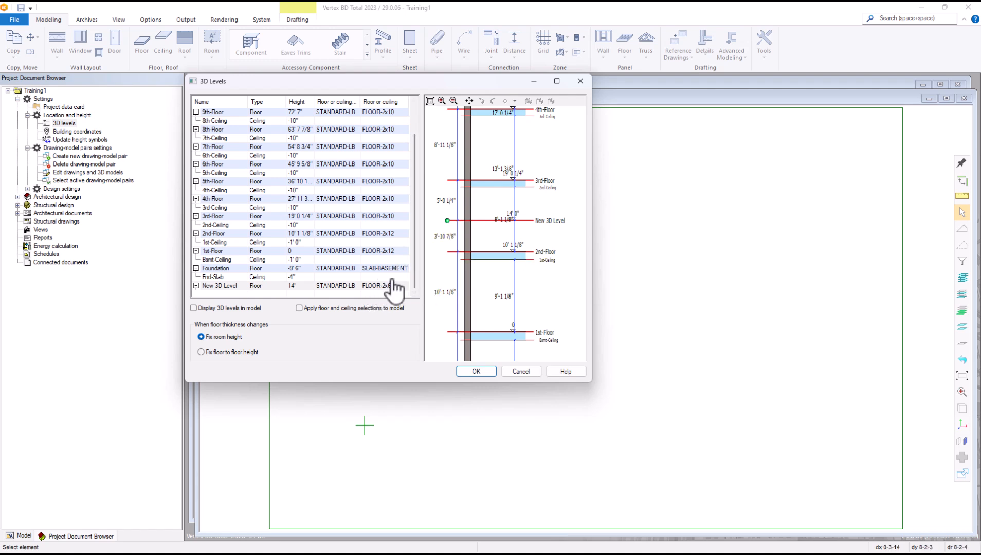
Step: Delete the New 3D Level and select the 2nd-Floor row
left_click(270, 287)
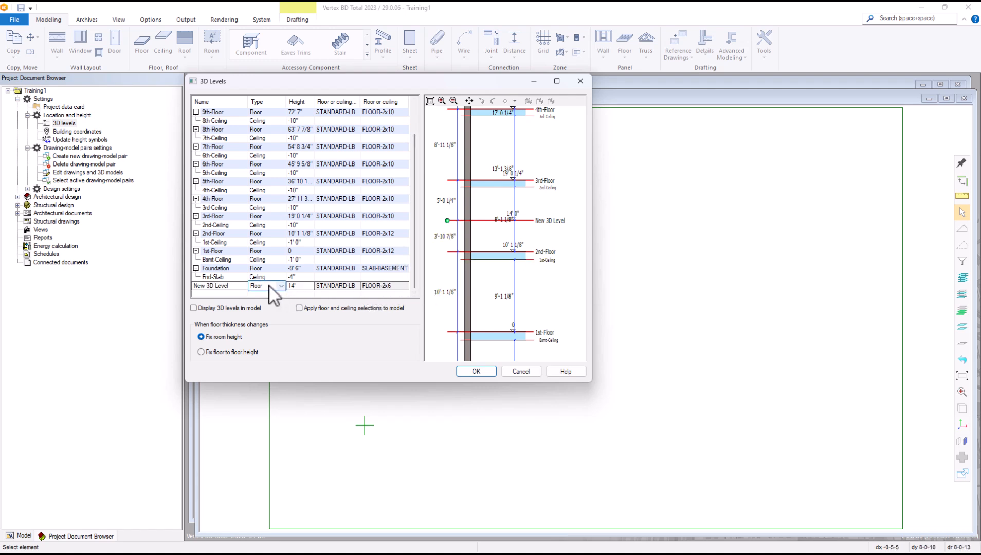
right_click(234, 287)
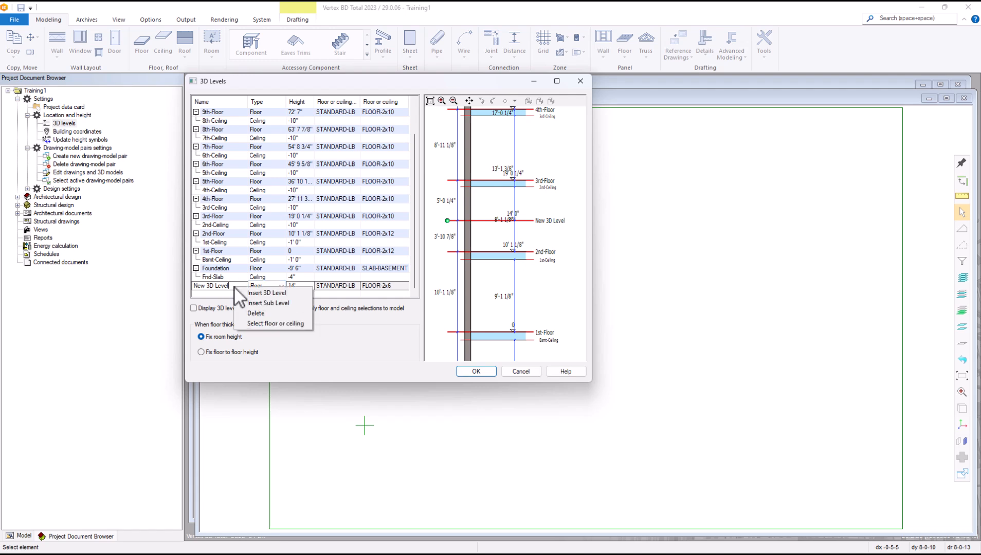
left_click(256, 314)
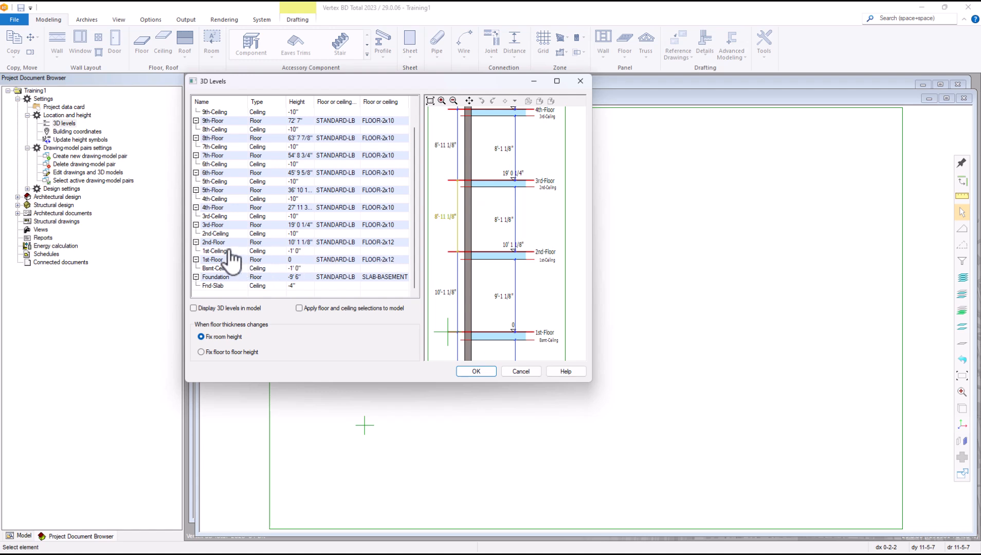
left_click(216, 242)
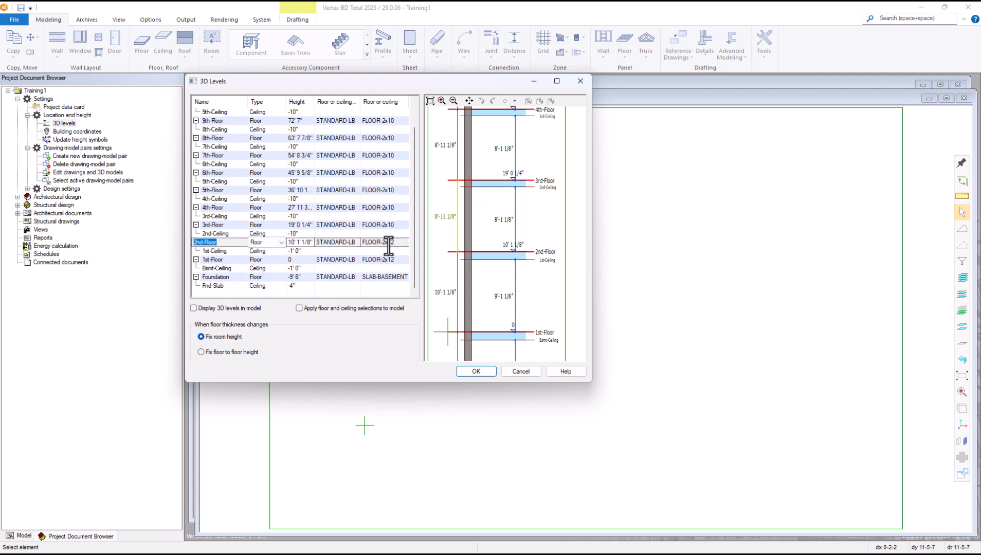
right_click(232, 245)
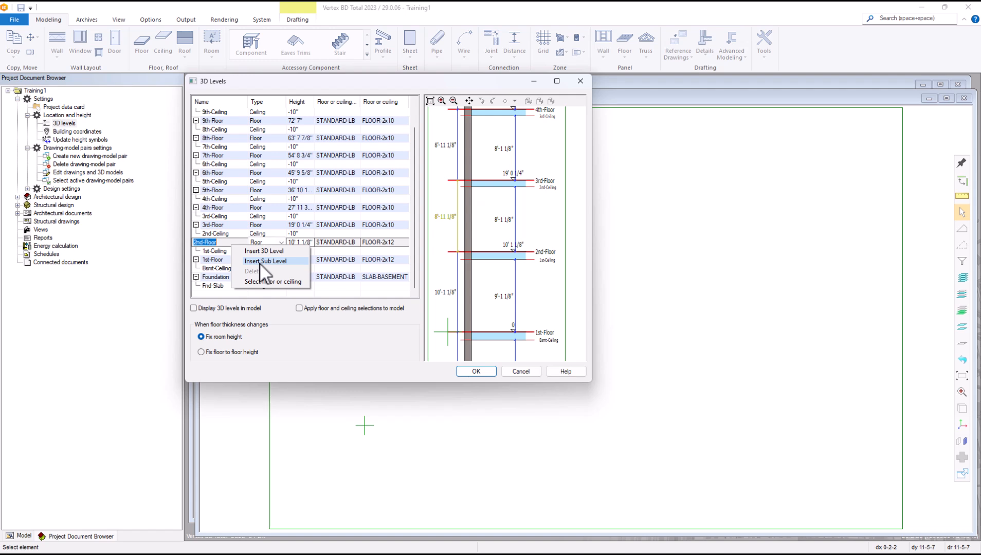
left_click(263, 263)
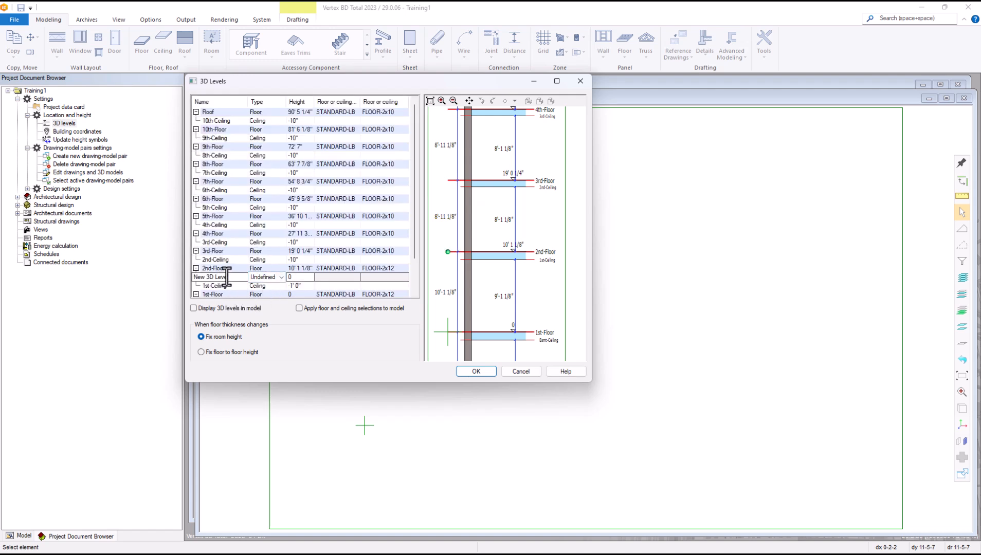
left_click(282, 277)
left_click(261, 295)
left_click(198, 277)
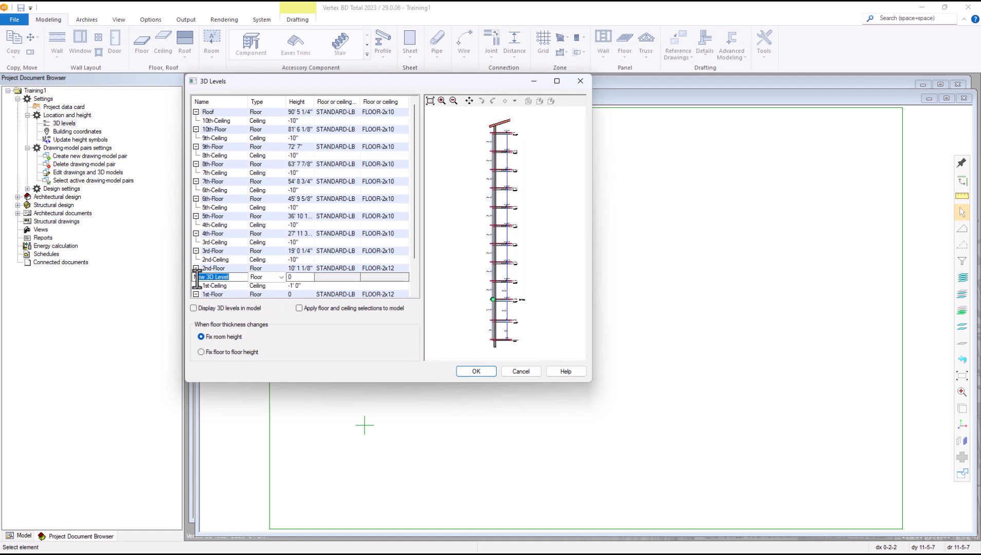
key("BackSpace")
key("Return")
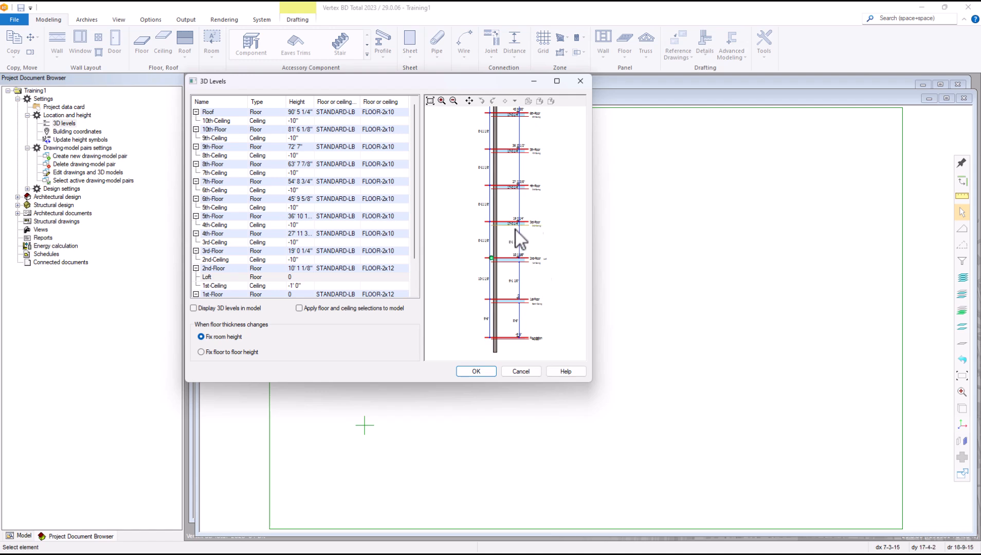
scroll(515, 231, "up", 2)
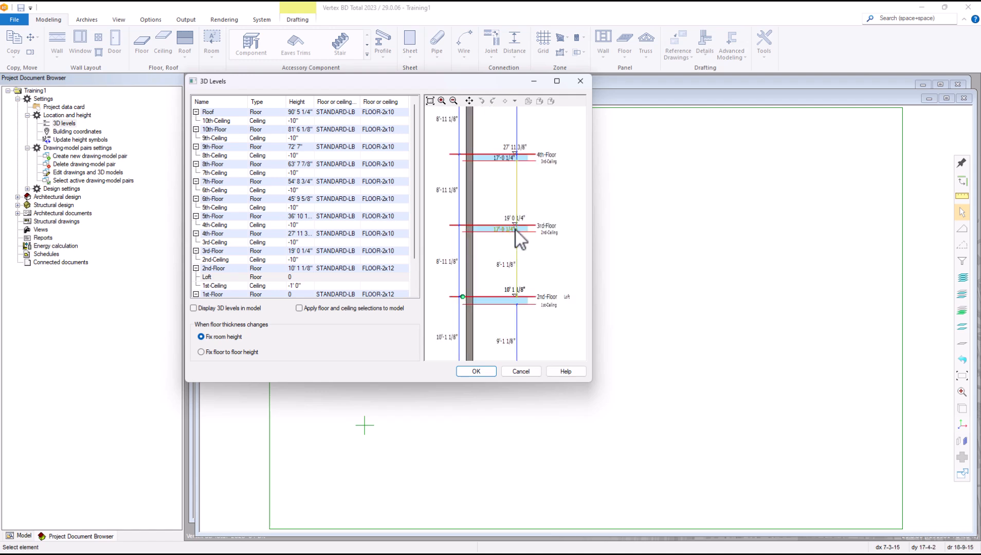
left_click(297, 278)
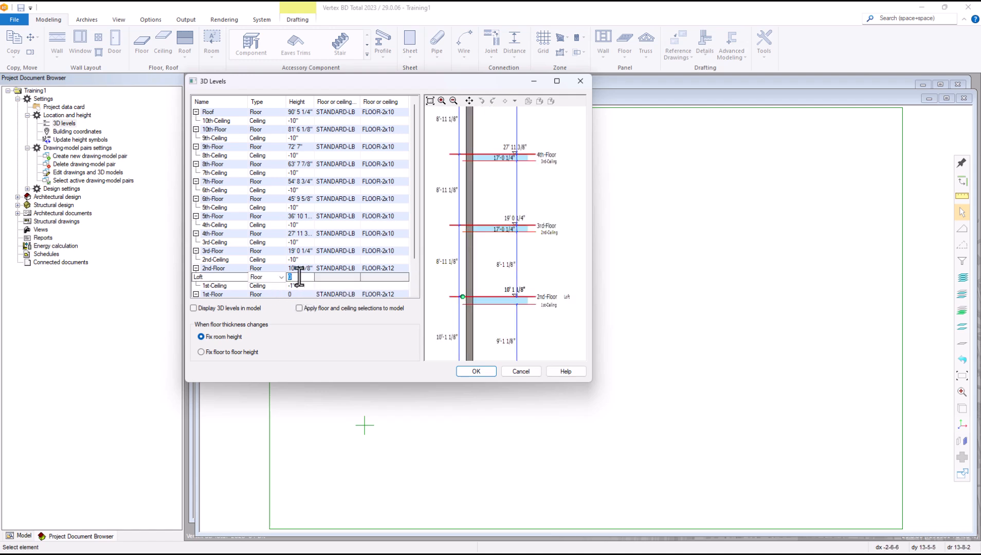
type("3'")
key("Tab")
left_click(508, 306)
scroll(508, 229, "up", 4)
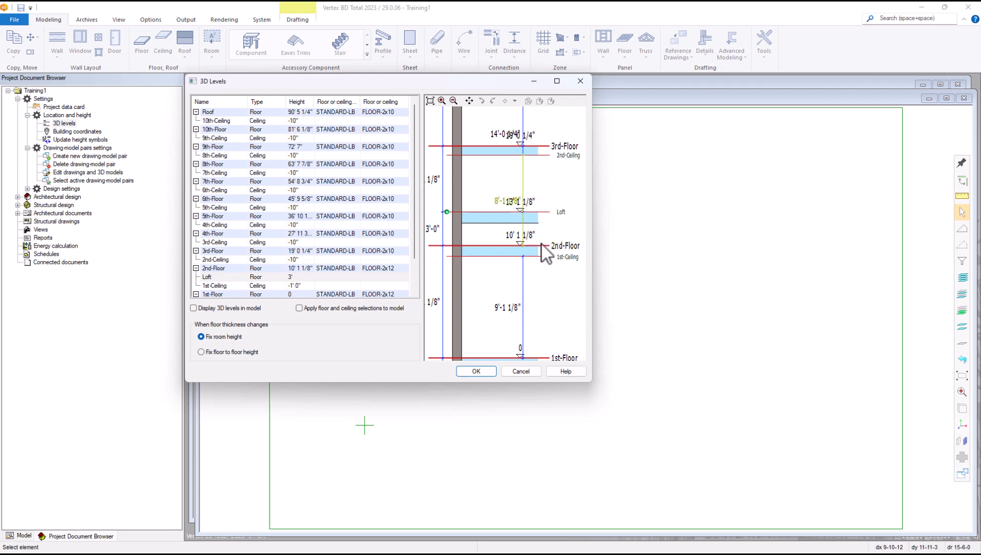
scroll(512, 244, "down", 2)
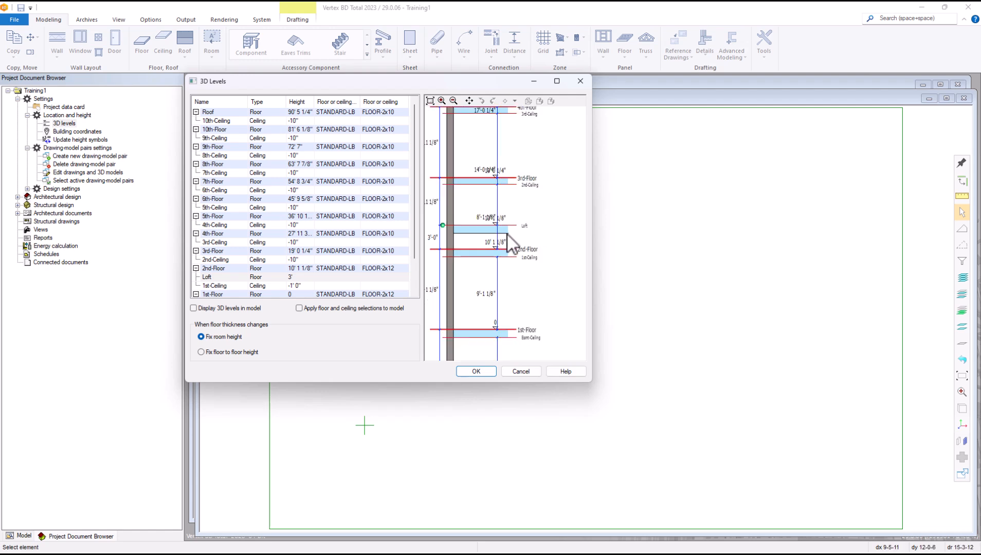
scroll(528, 237, "down", 3)
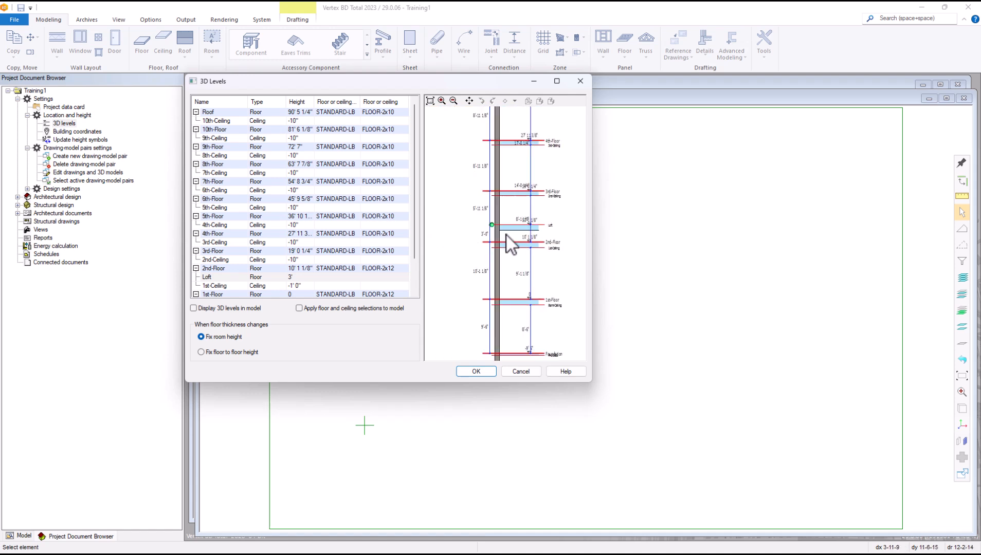
scroll(534, 243, "up", 2)
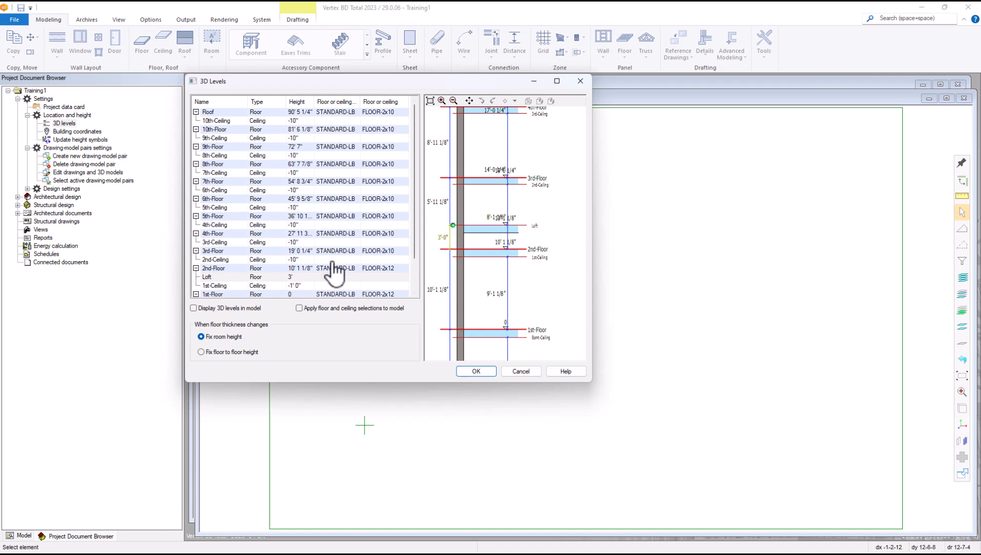
Step: Enlarge two level spacings (10' 1 1/8", then 12) so 2nd-Floor sits at 11' 5 1/8"
double_click(492, 219)
left_click(500, 240)
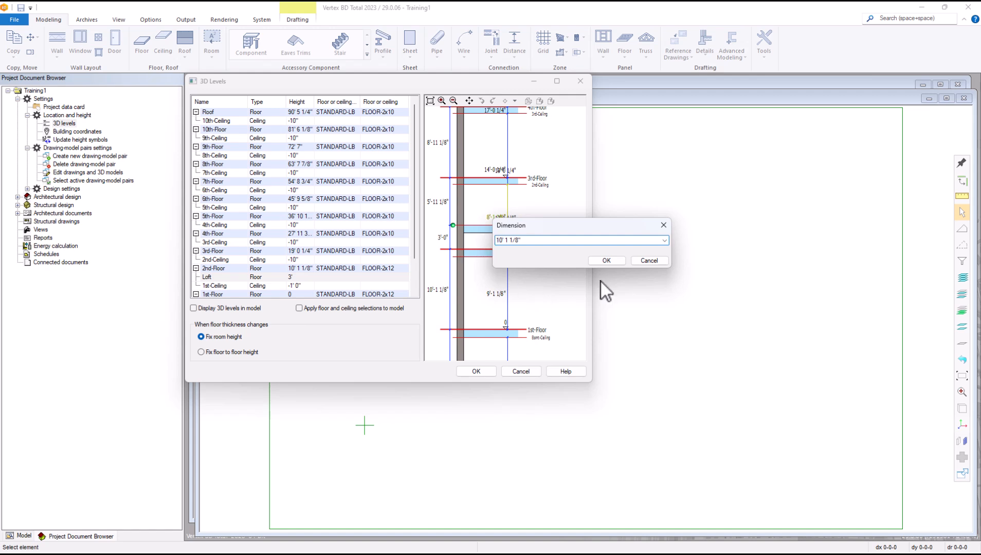
left_click(606, 261)
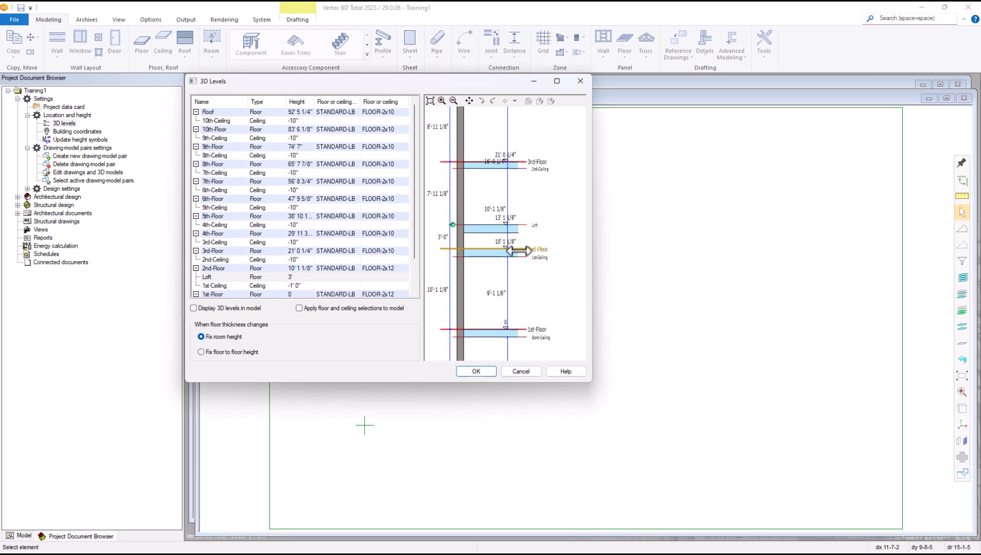
scroll(479, 232, "up", 3)
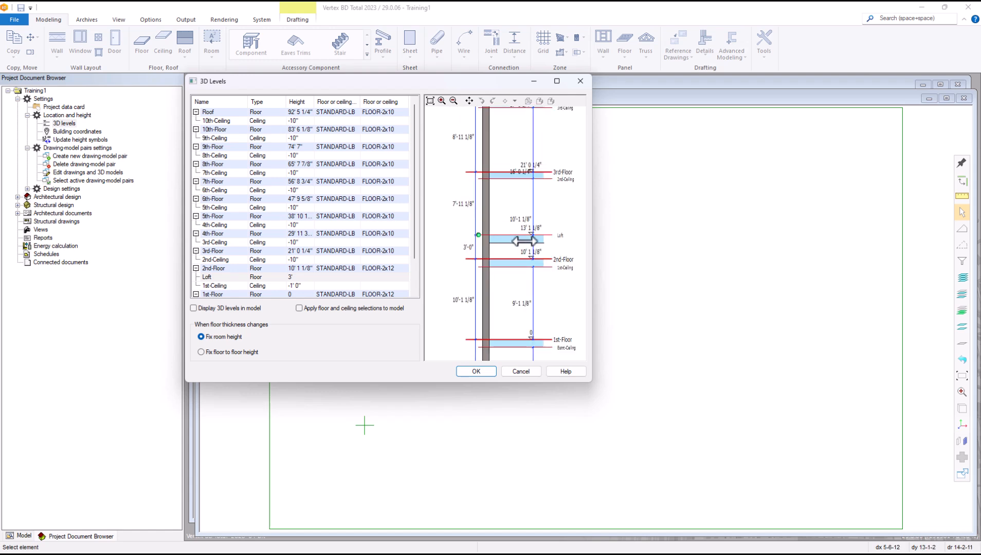
scroll(501, 230, "down", 1)
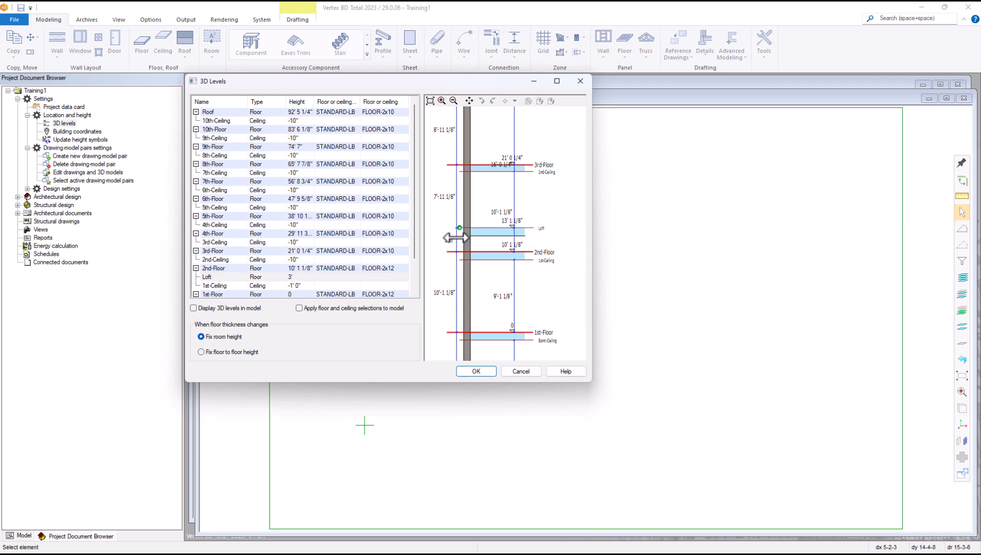
left_click(497, 297)
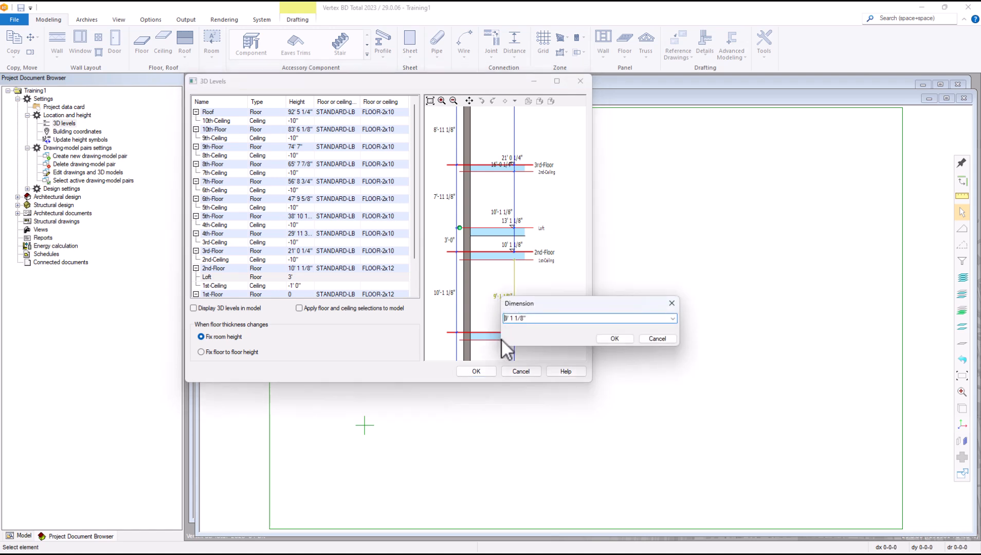
type("12")
left_click(624, 336)
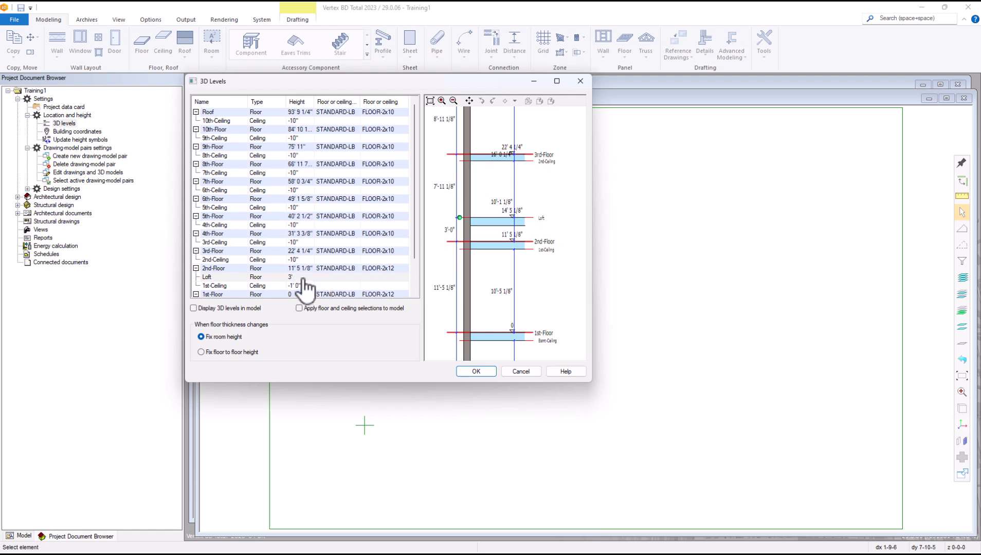
Step: Enter 16" as the Loft level height, then cancel 3D Levels, discarding the edit
left_click(292, 277)
type("16\"")
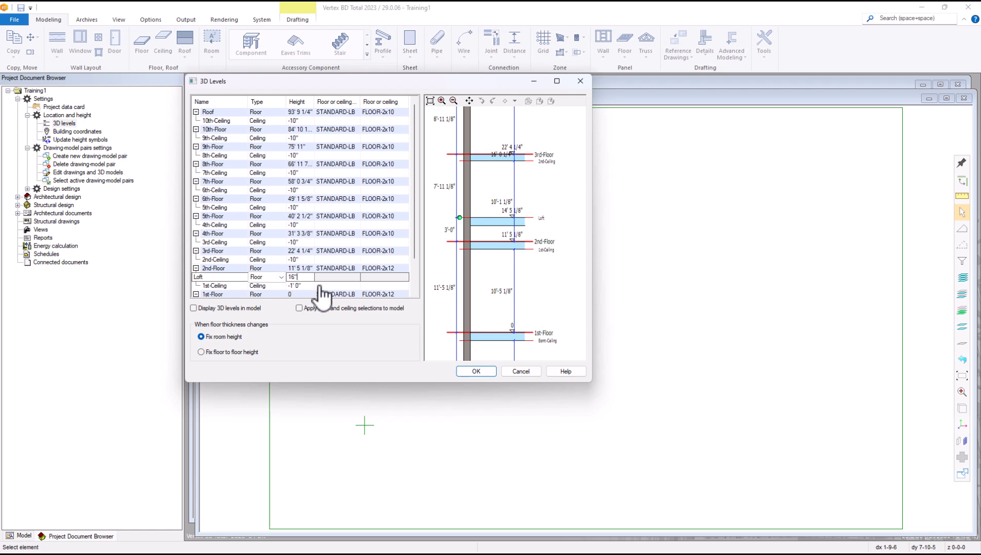
key("Return")
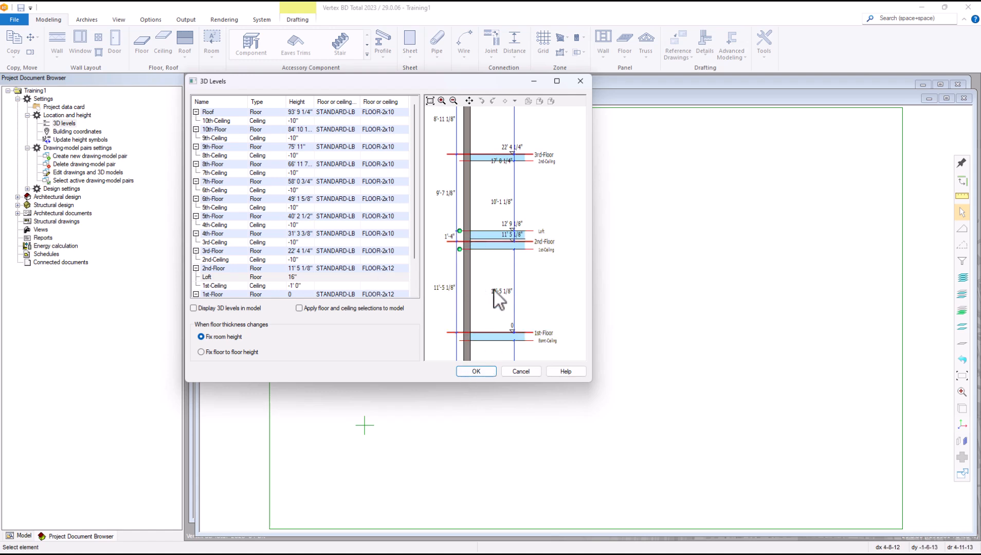
left_click(517, 370)
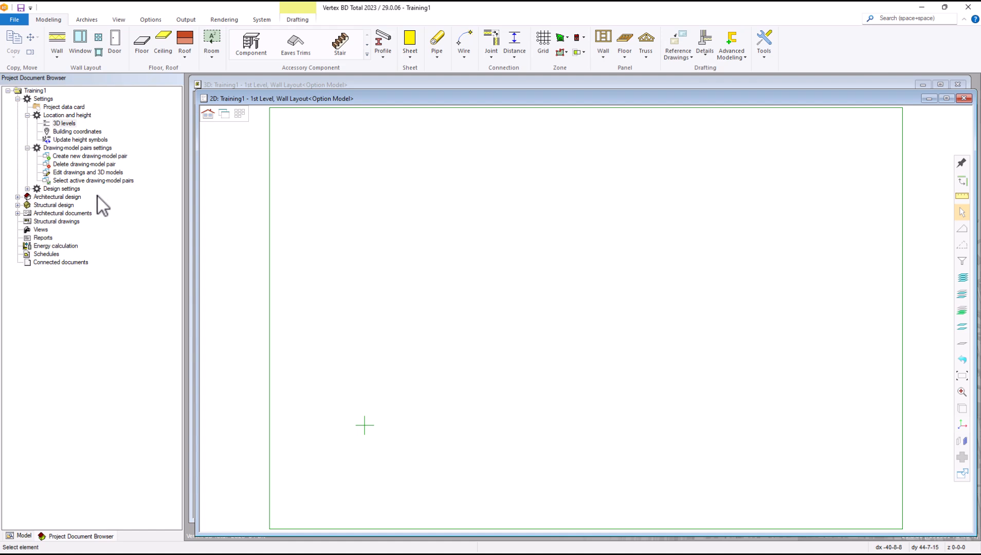
Step: Open Project parameters under Design settings and show the 1st Level Wall Framing values
left_click(59, 190)
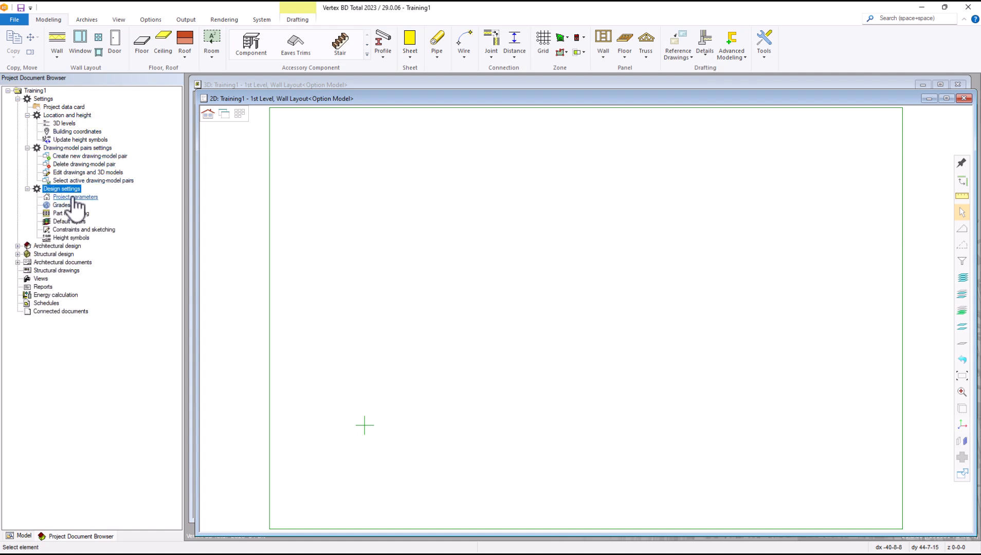
left_click(73, 197)
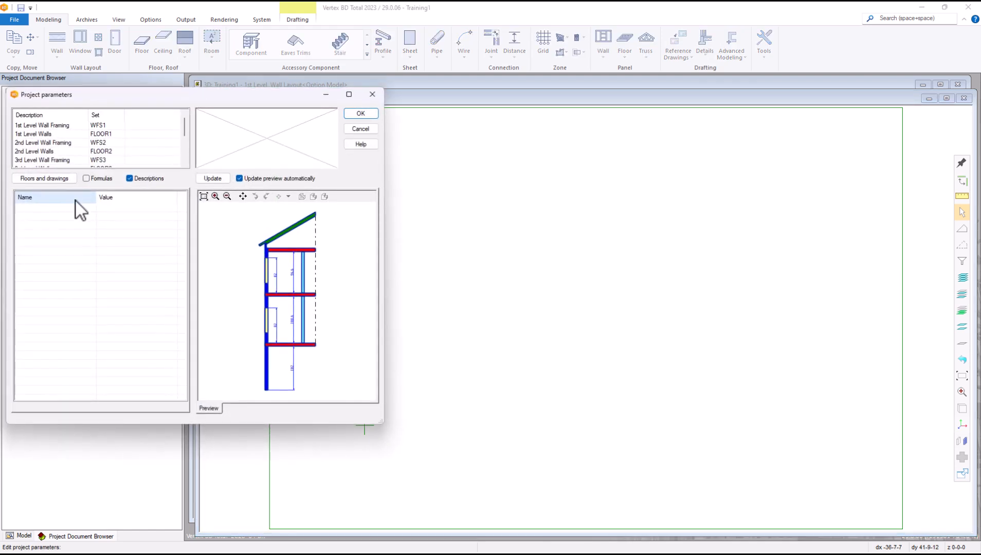
left_click_drag(141, 96, 420, 102)
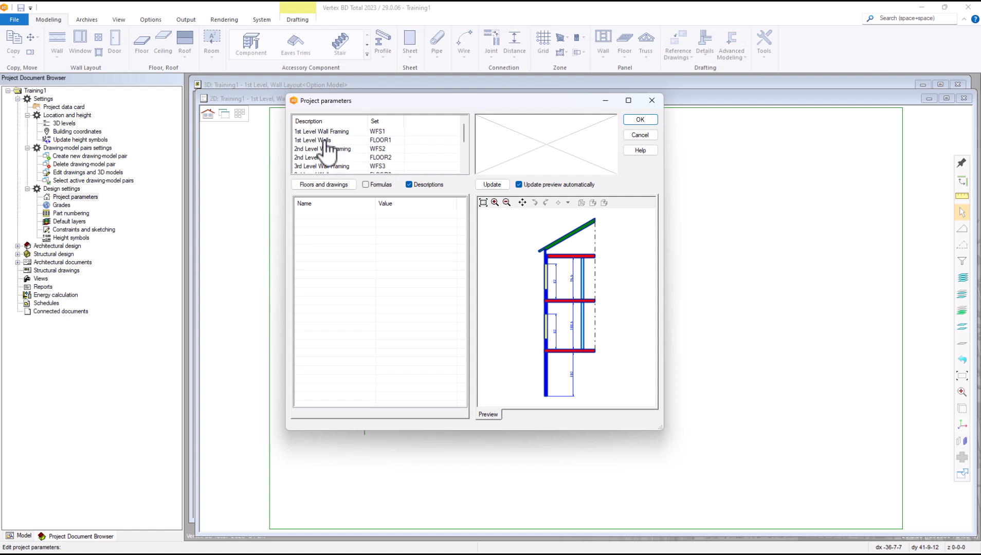
scroll(322, 158, "down", 3)
scroll(345, 160, "up", 3)
left_click(383, 132)
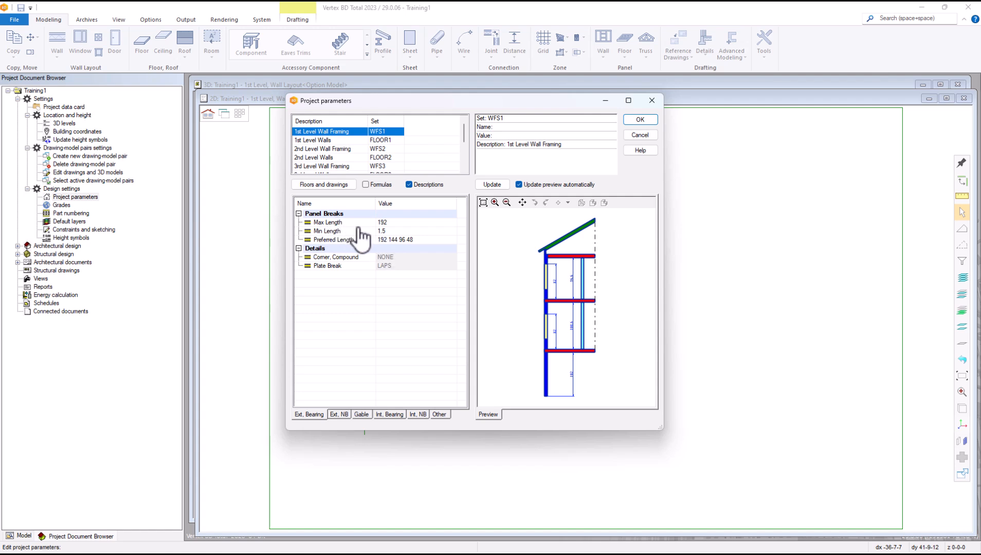
left_click(396, 222)
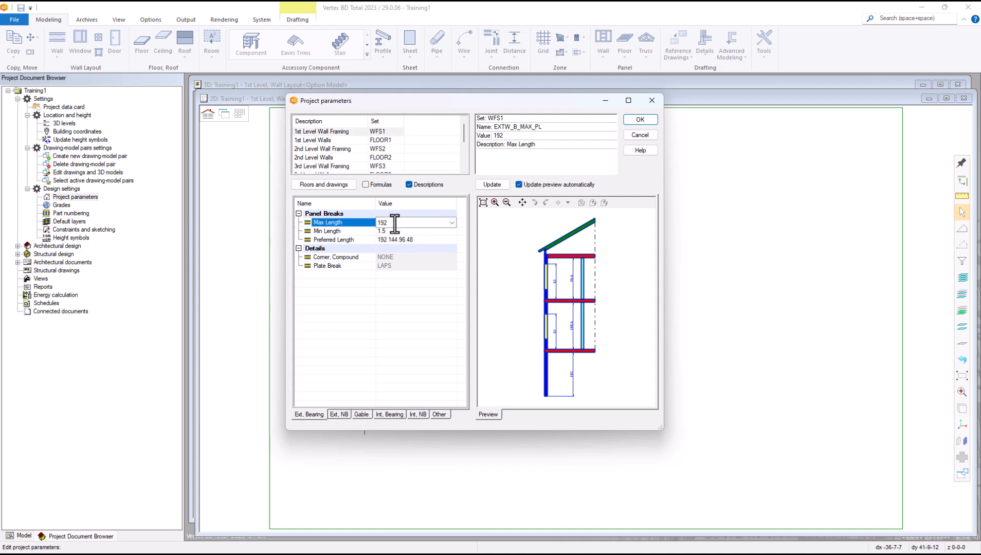
left_click(452, 223)
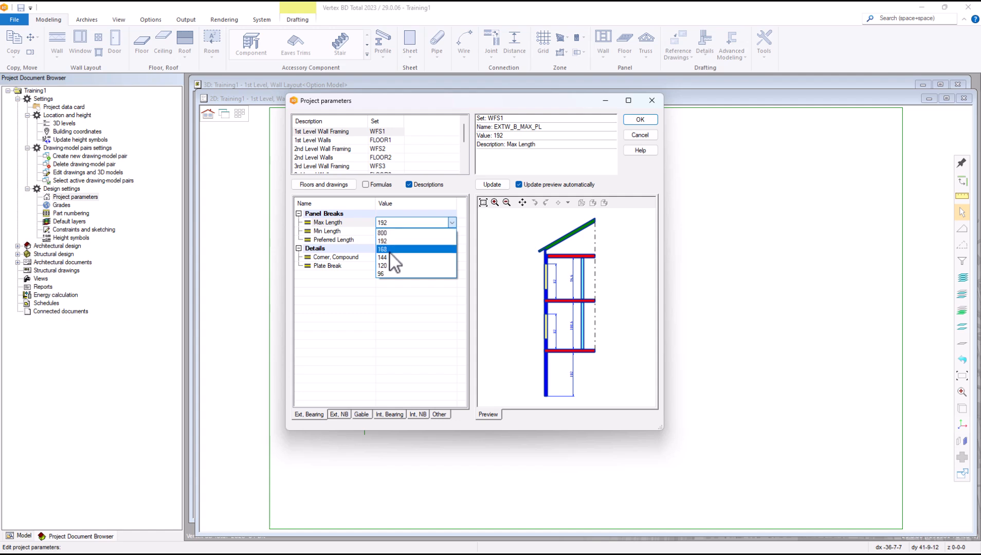
left_click(363, 226)
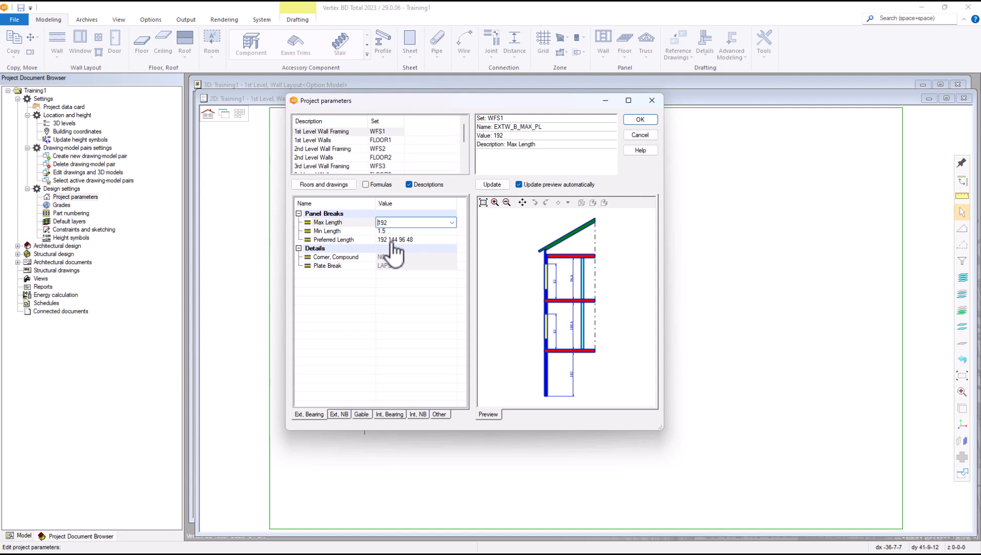
left_click(426, 241)
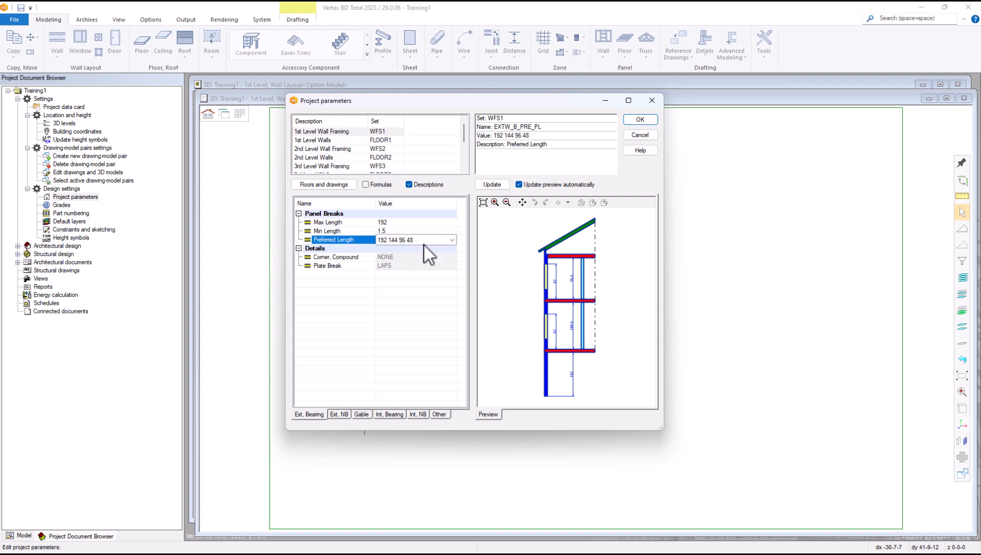
left_click(452, 240)
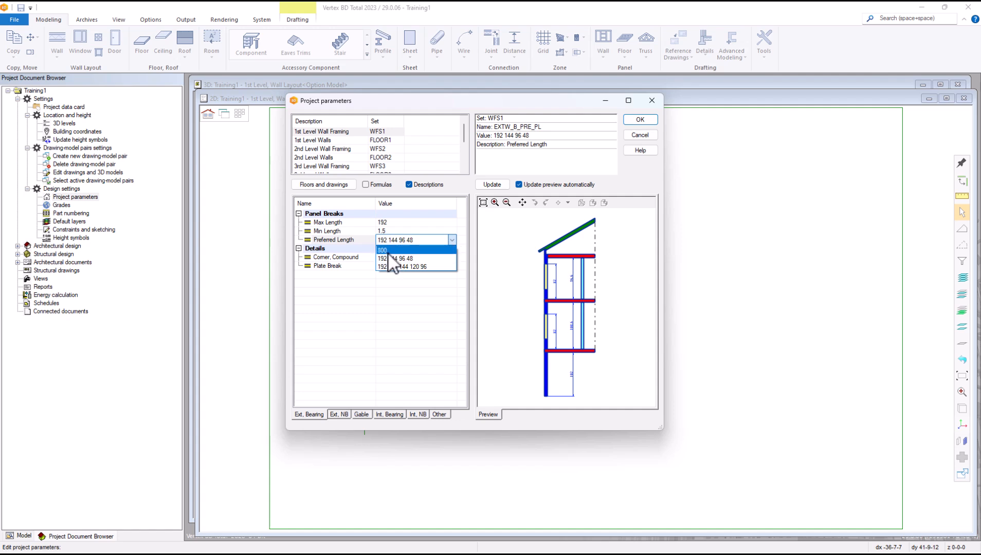
left_click(365, 238)
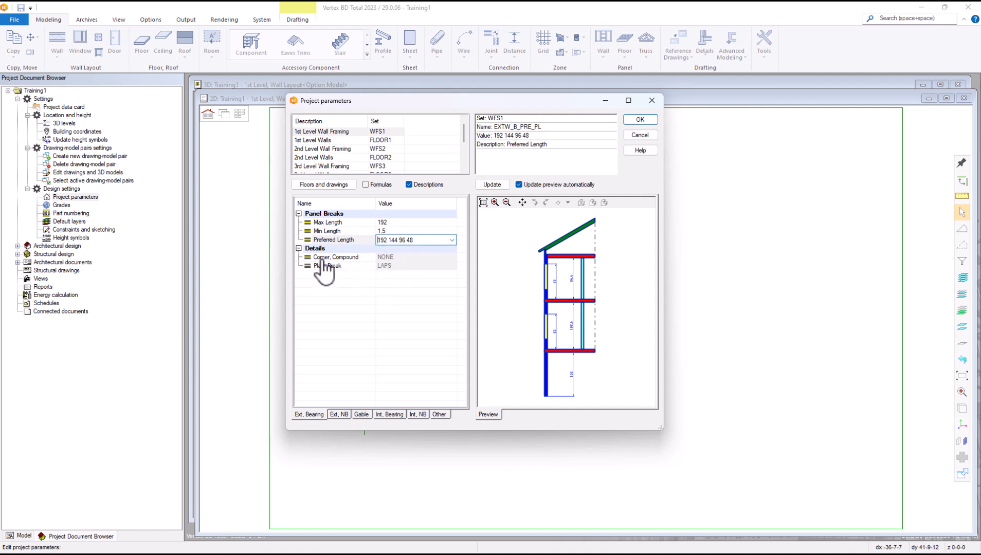
Step: View the option pictures for Corner, Compound and Plate Break lapping
left_click(404, 259)
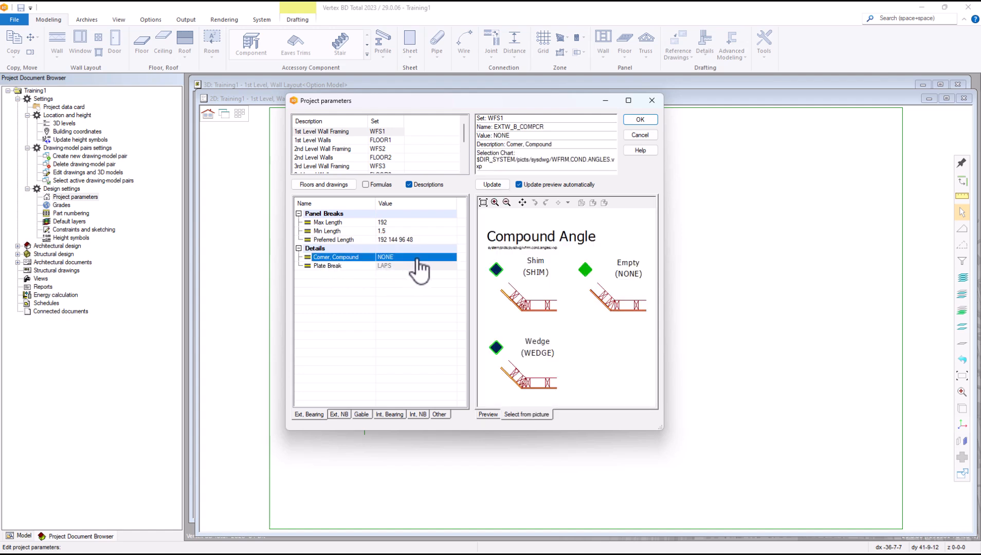
left_click(527, 277)
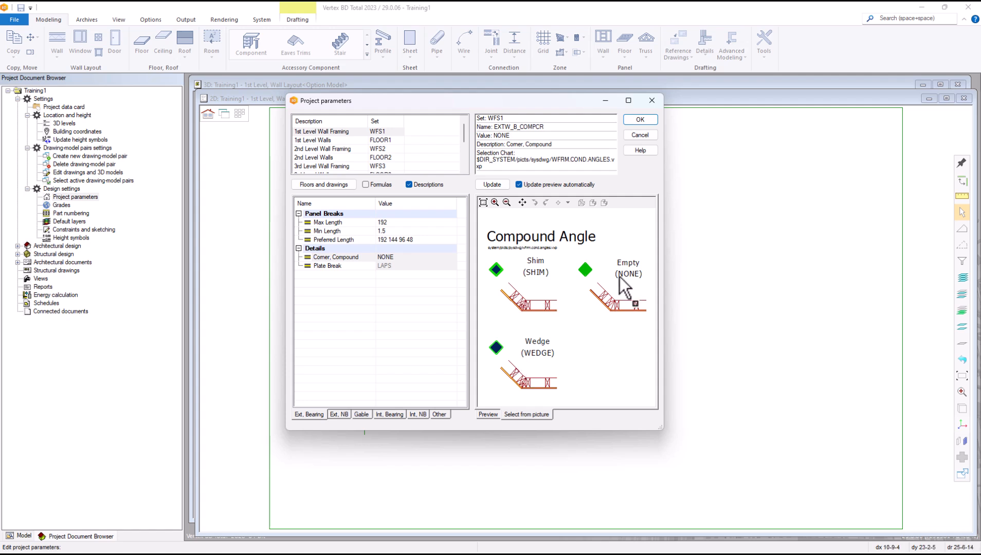
left_click(384, 267)
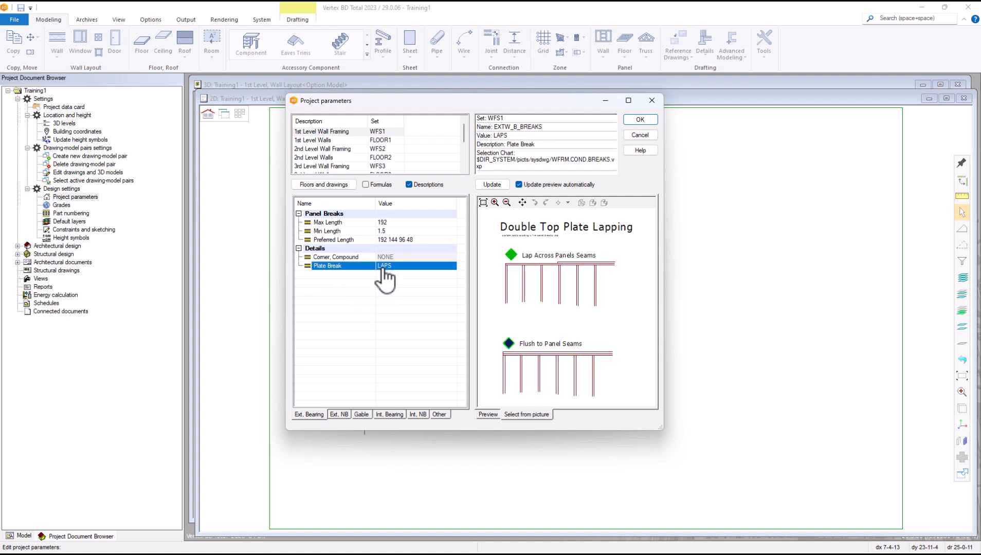
left_click(487, 301)
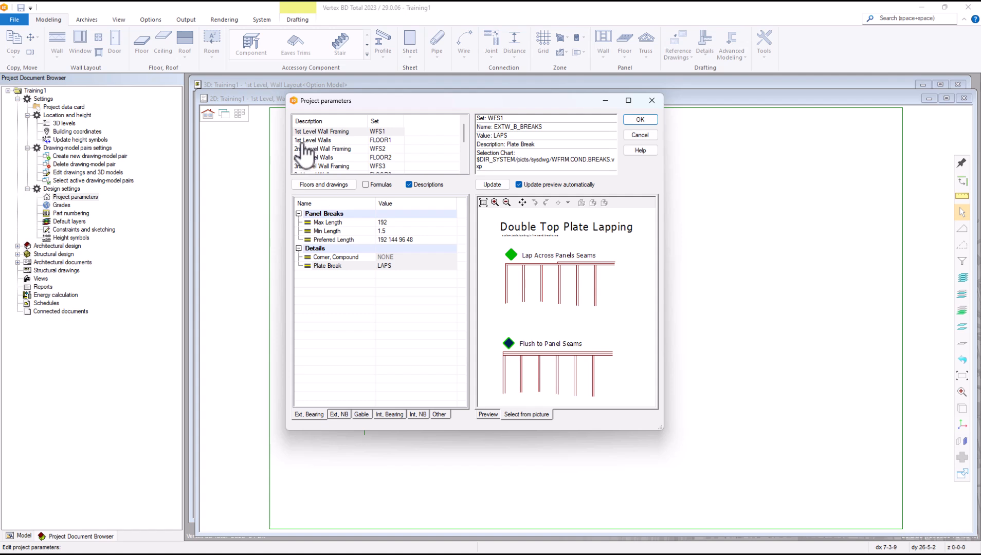
Step: Keep 1st Level Walls Top of Window R.O. at 82 and cancel Project parameters
left_click(381, 140)
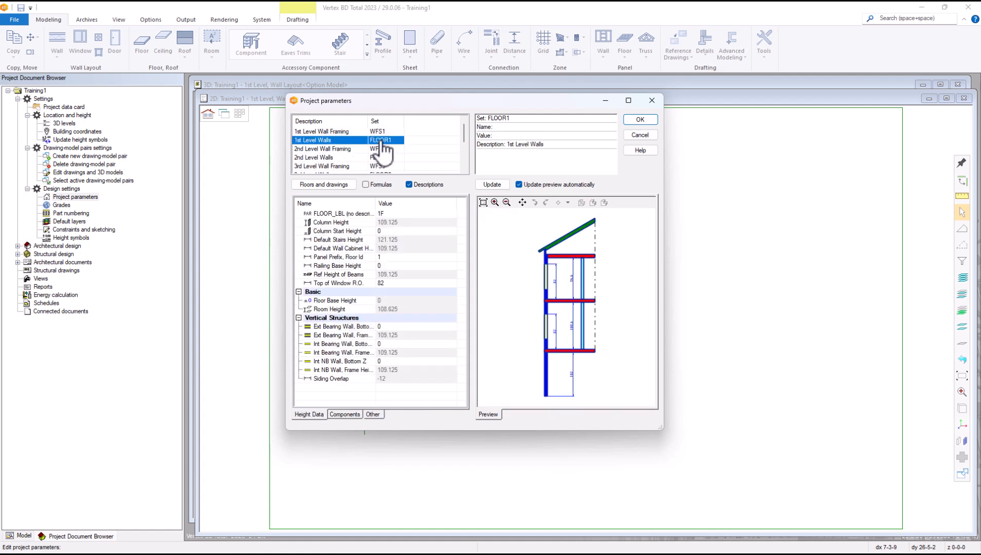
left_click(404, 286)
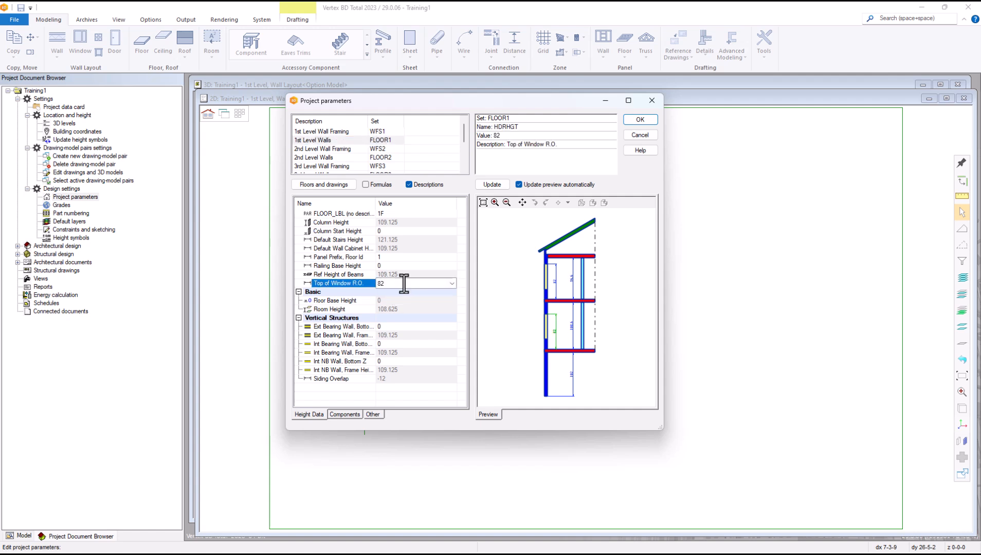
left_click(453, 284)
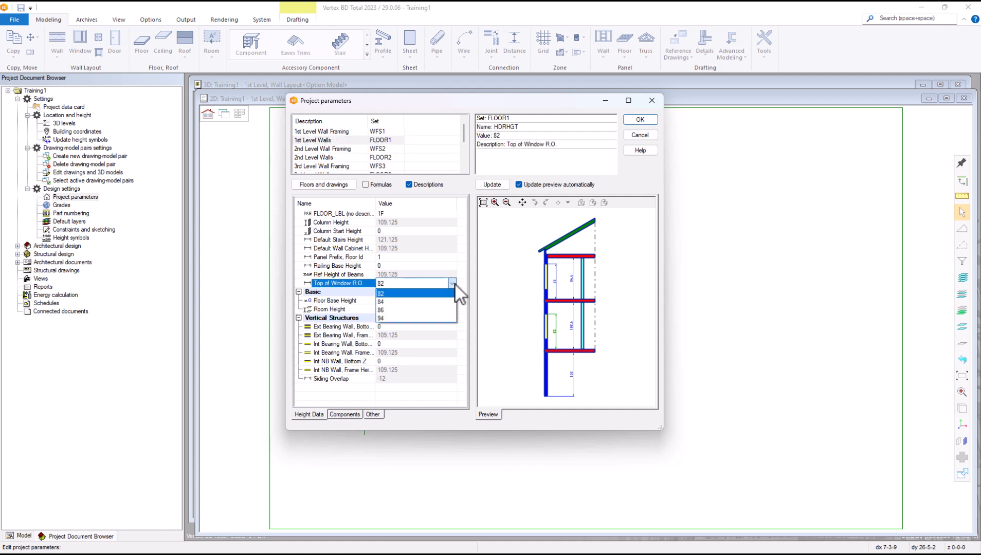
left_click(393, 284)
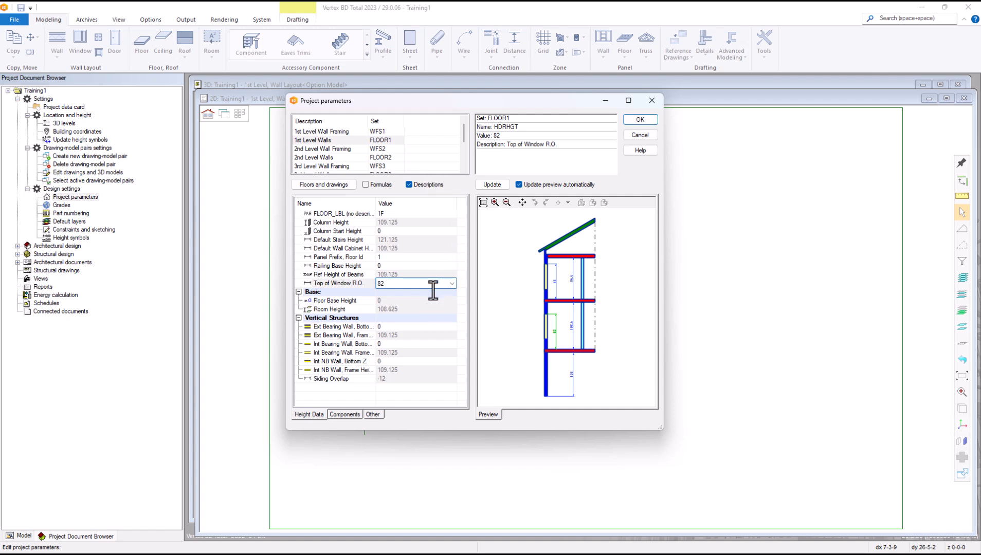
key("Return")
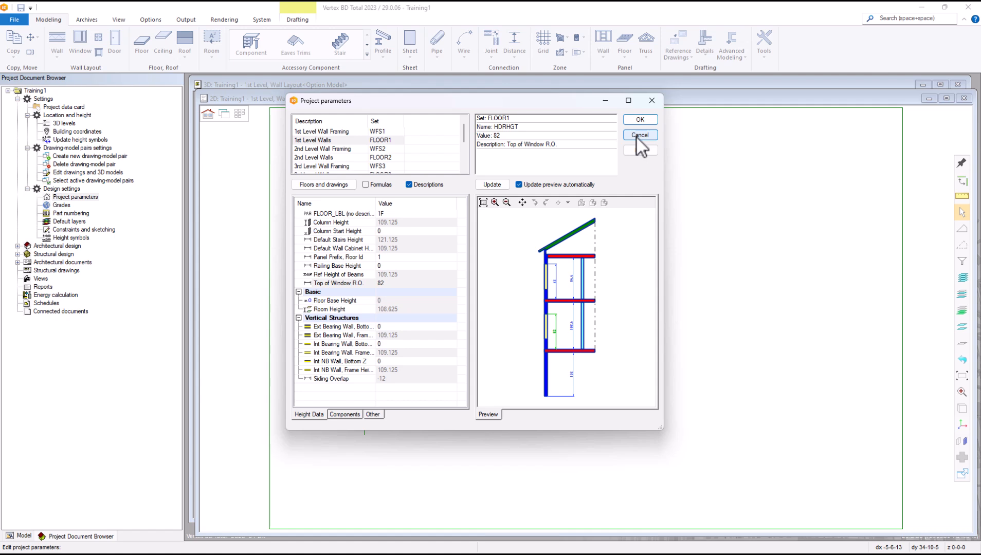
left_click(639, 135)
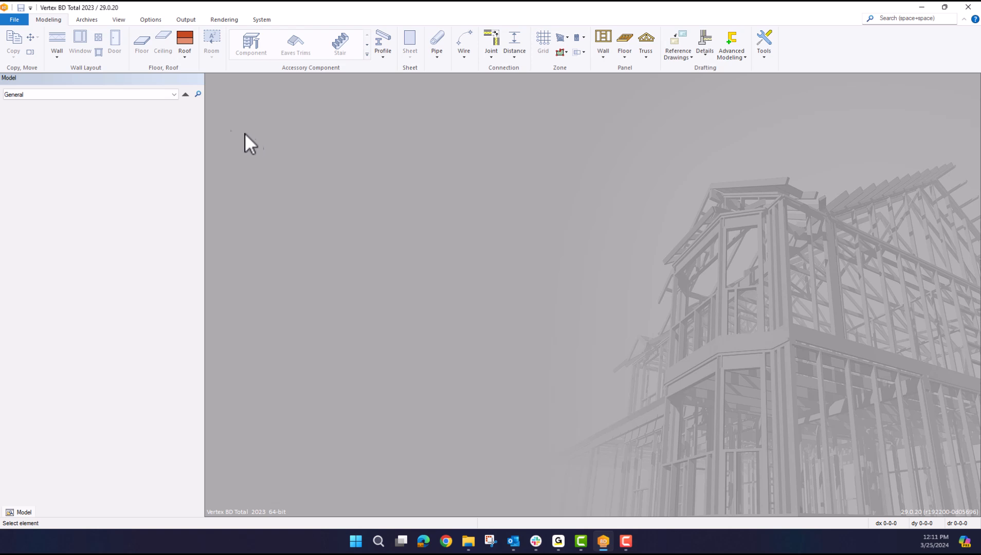
Step: Open the Open Project dialog and bring up its classifying attributes settings
left_click(22, 18)
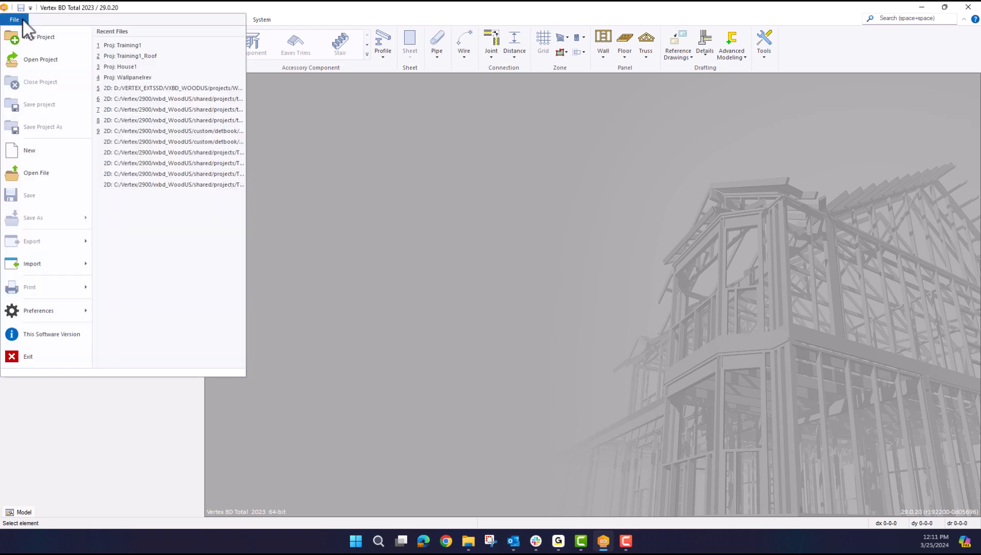
left_click(41, 59)
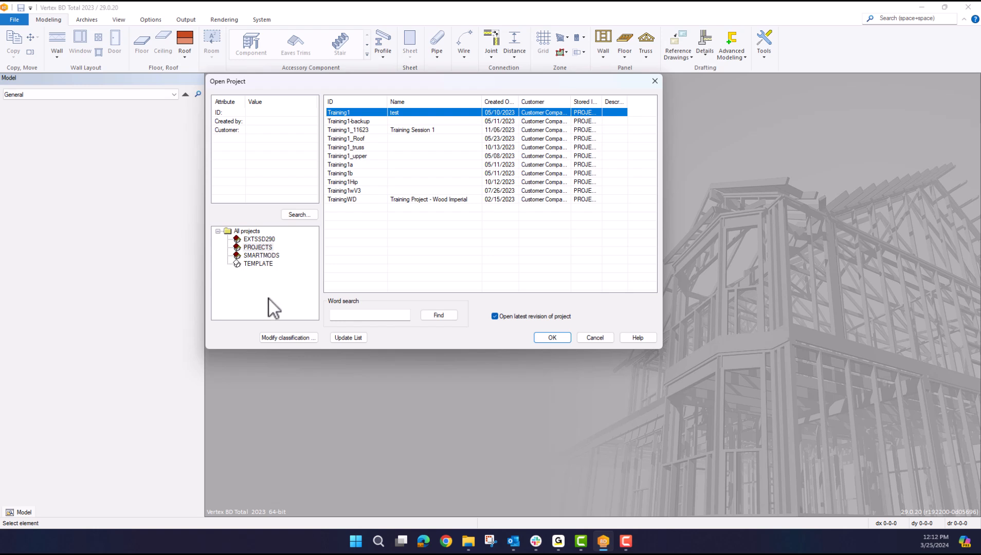
left_click(286, 338)
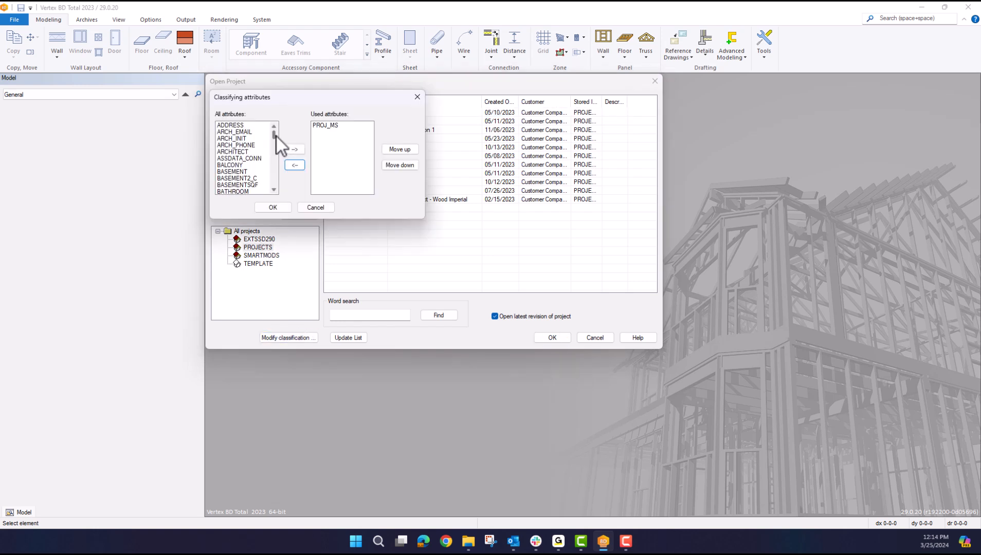
Step: Add DESIGNER to the used classifying attributes, move it above PROJ_MS, then remove it
left_click_drag(276, 138, 275, 151)
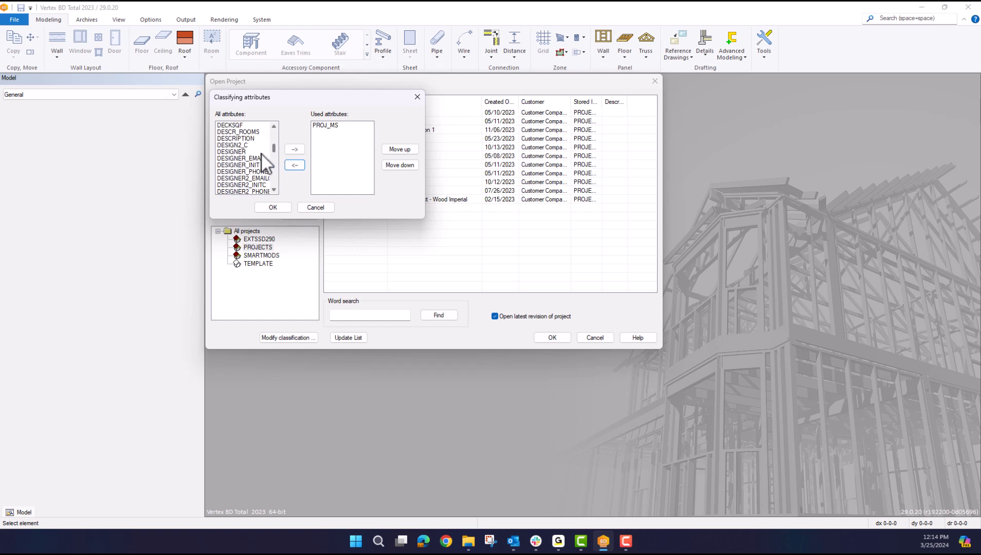
left_click(249, 153)
left_click(289, 152)
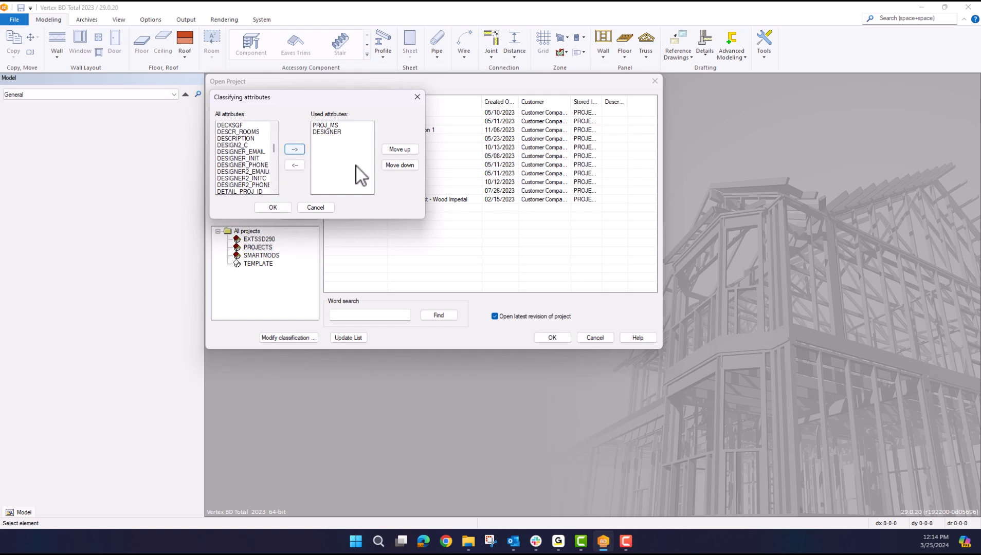
left_click(340, 133)
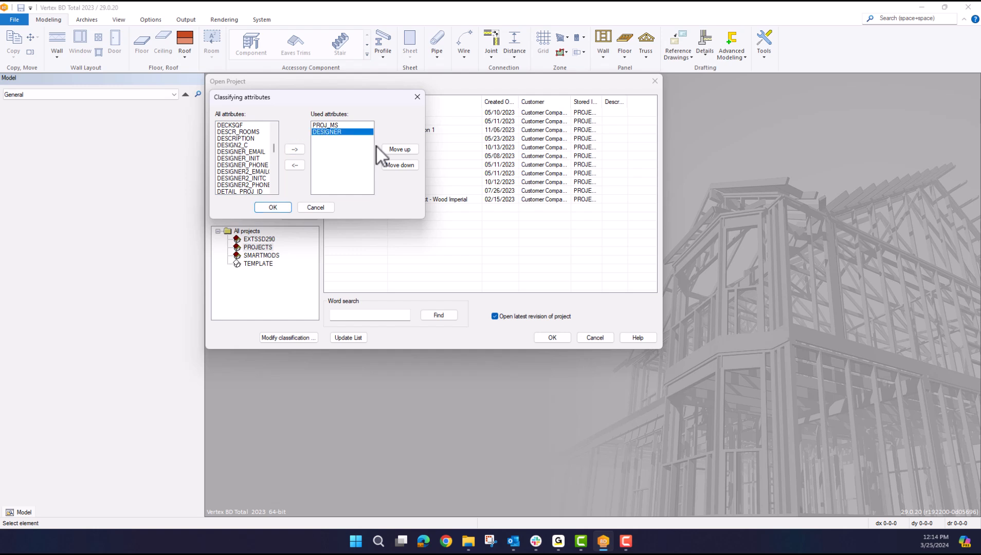
left_click(395, 150)
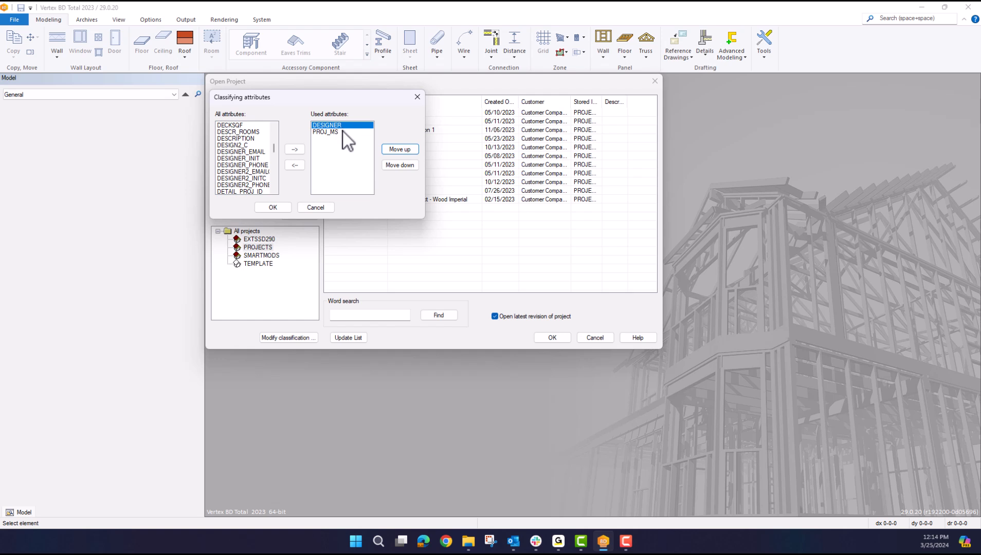
left_click(360, 137)
left_click(294, 166)
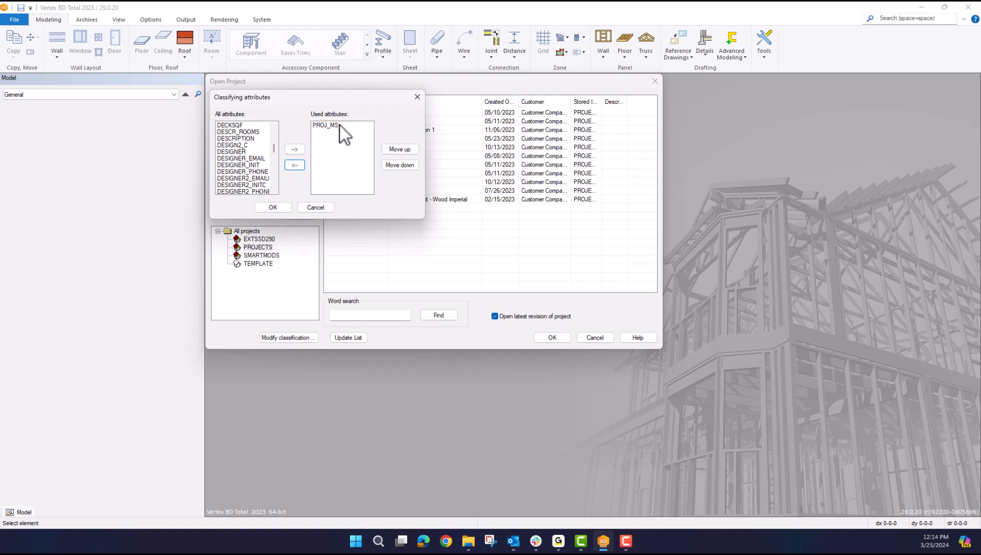
Step: Confirm the PROJ_MS-only classification and list just the projects stored in PROJECTS
left_click(273, 208)
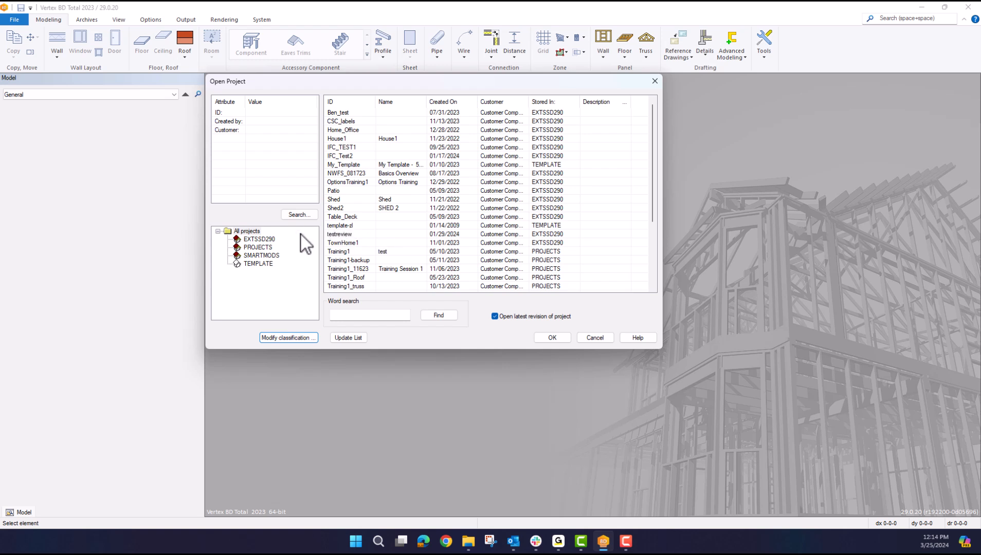
left_click(258, 247)
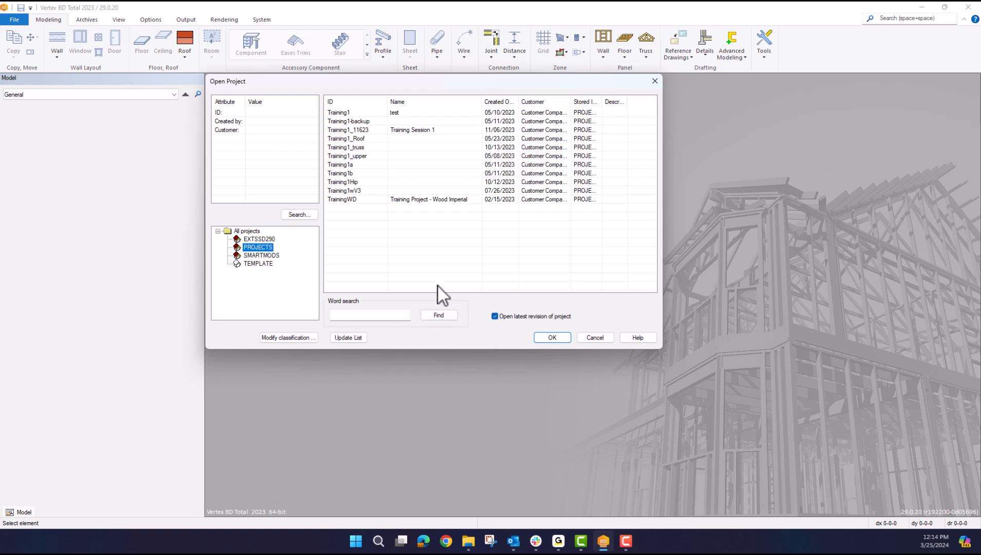
left_click(354, 339)
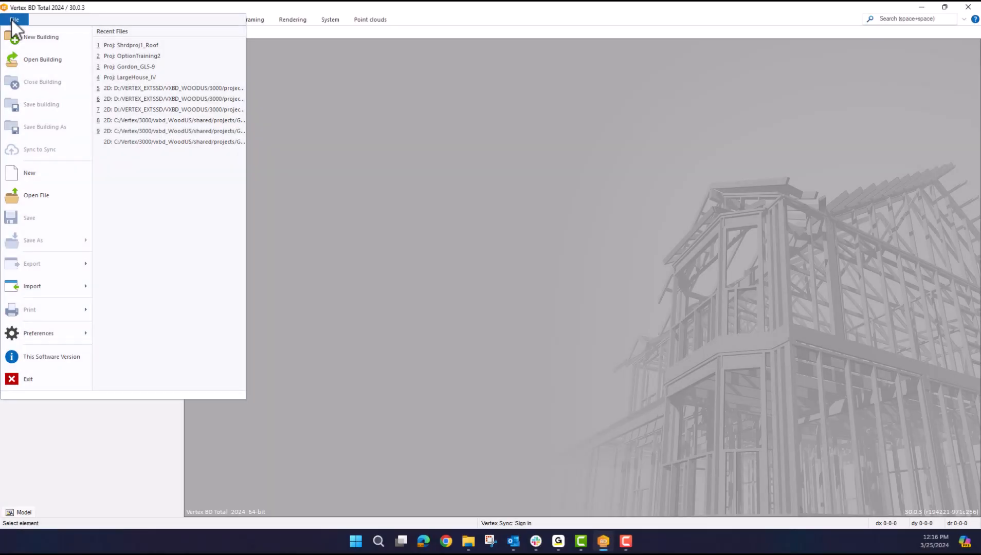
Step: Open the building browser, hide the Modified column, and browse all available fields
left_click(33, 62)
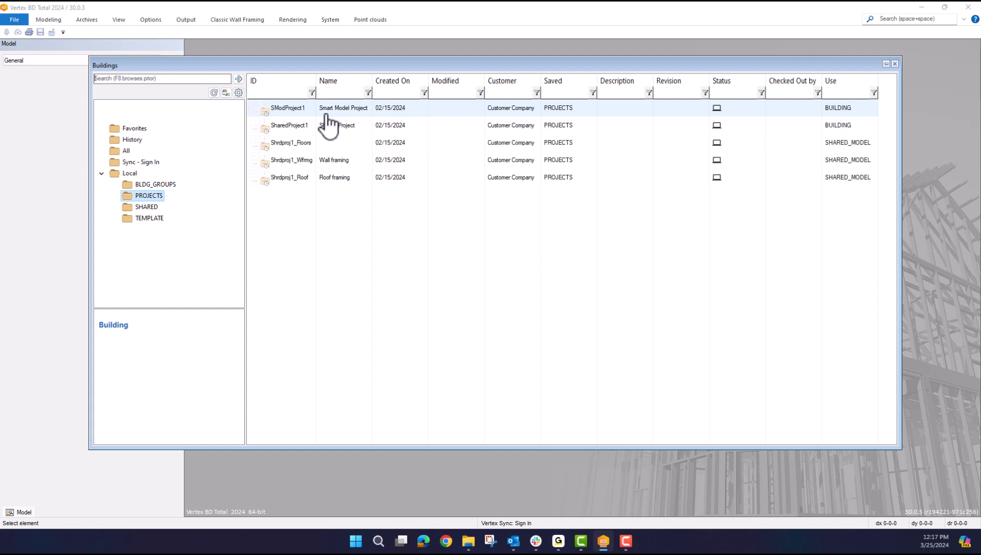
left_click(226, 93)
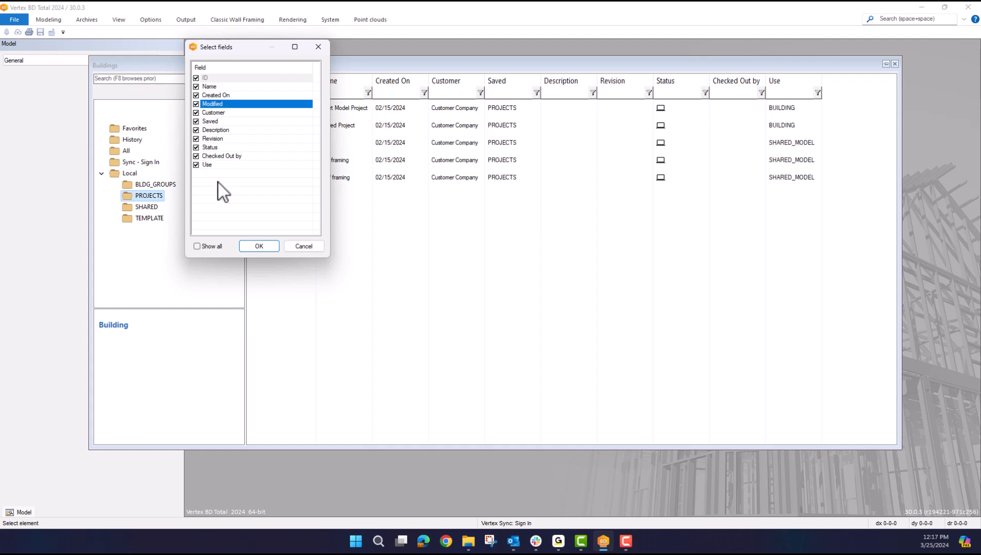
left_click(198, 246)
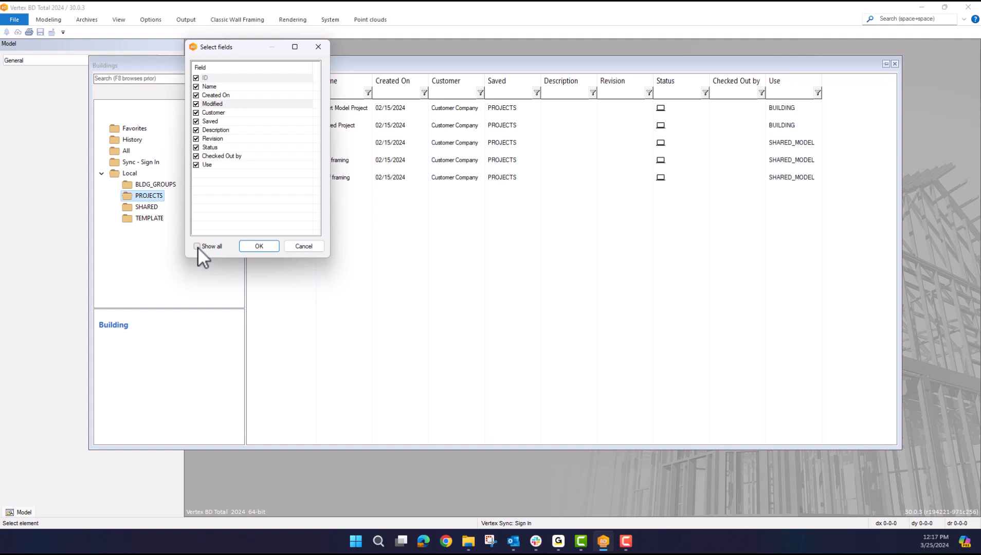
left_click(197, 246)
left_click_drag(316, 80, 324, 134)
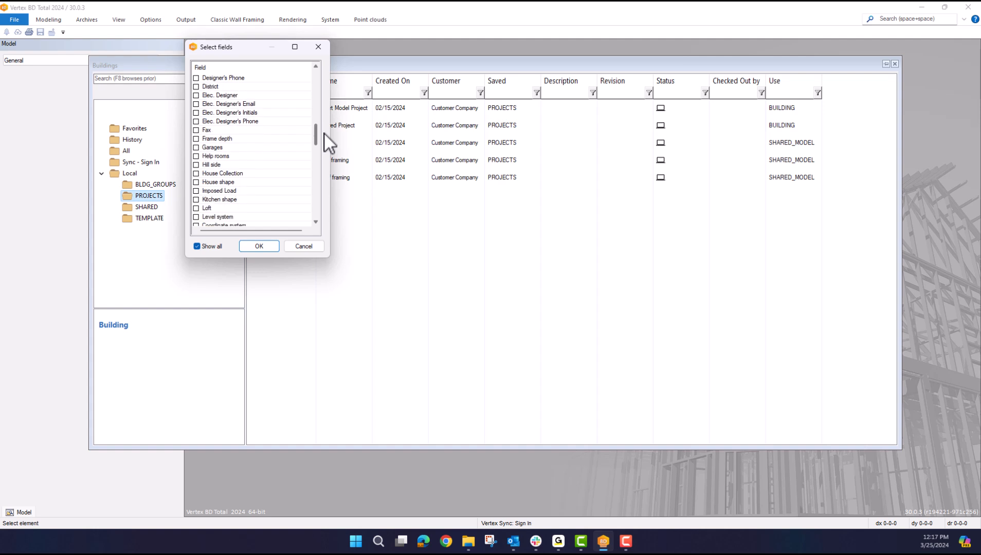
left_click(305, 246)
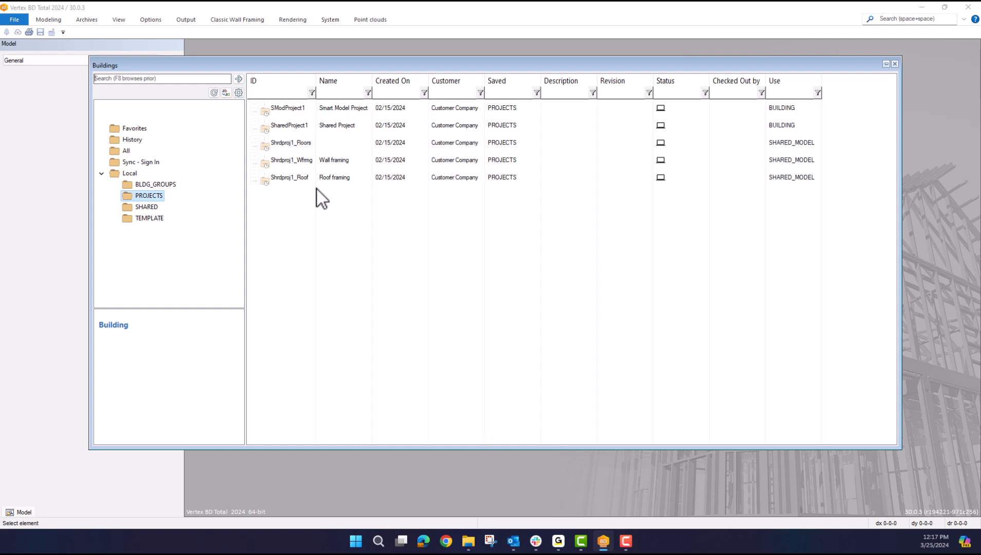
Step: Toggle the Data Show option in the building browser settings and confirm it
left_click(238, 93)
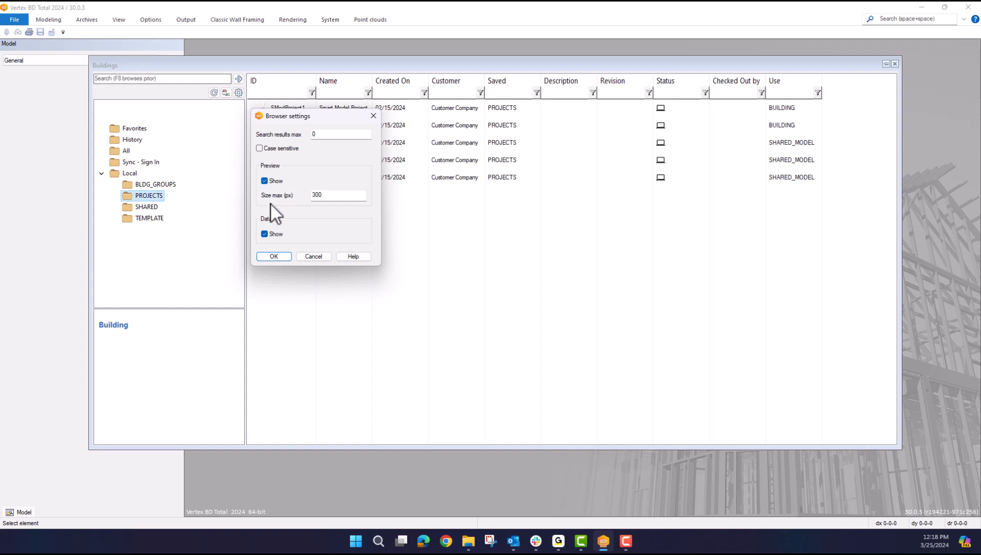
left_click(279, 257)
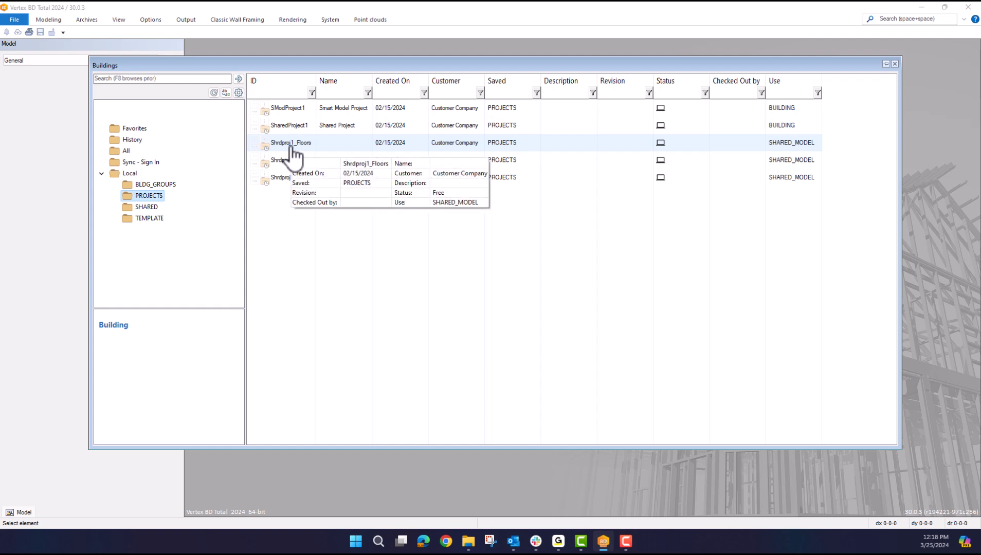
left_click(238, 93)
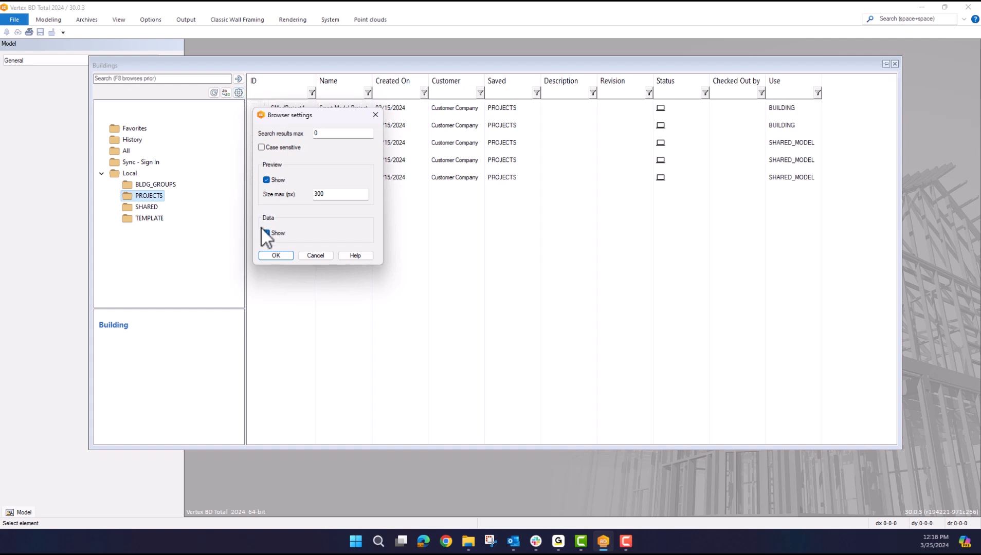
left_click(270, 253)
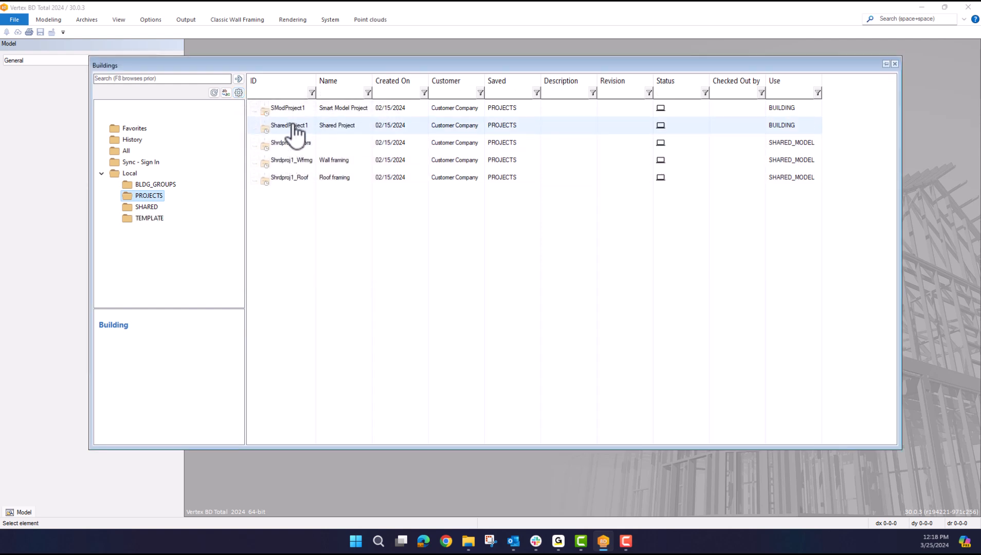
left_click(239, 93)
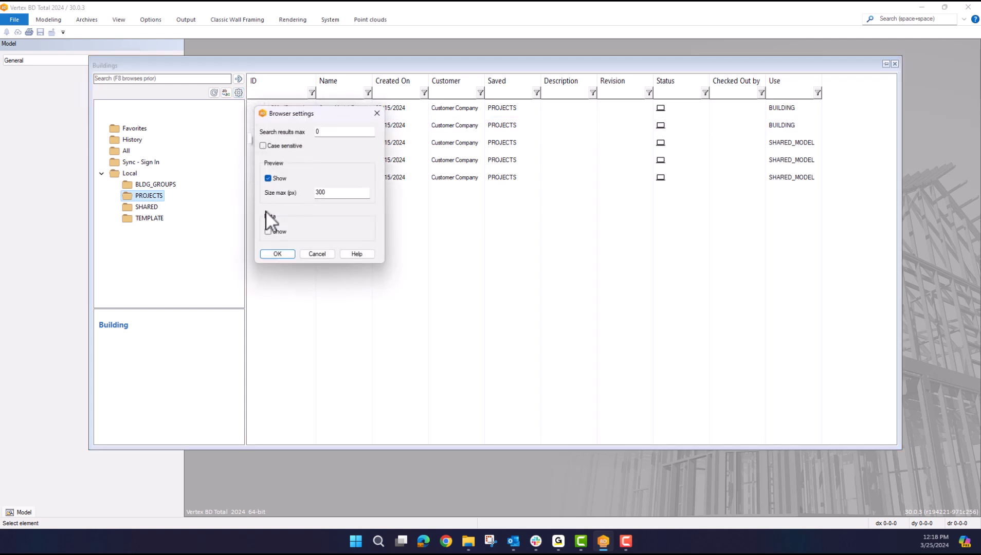
left_click(277, 254)
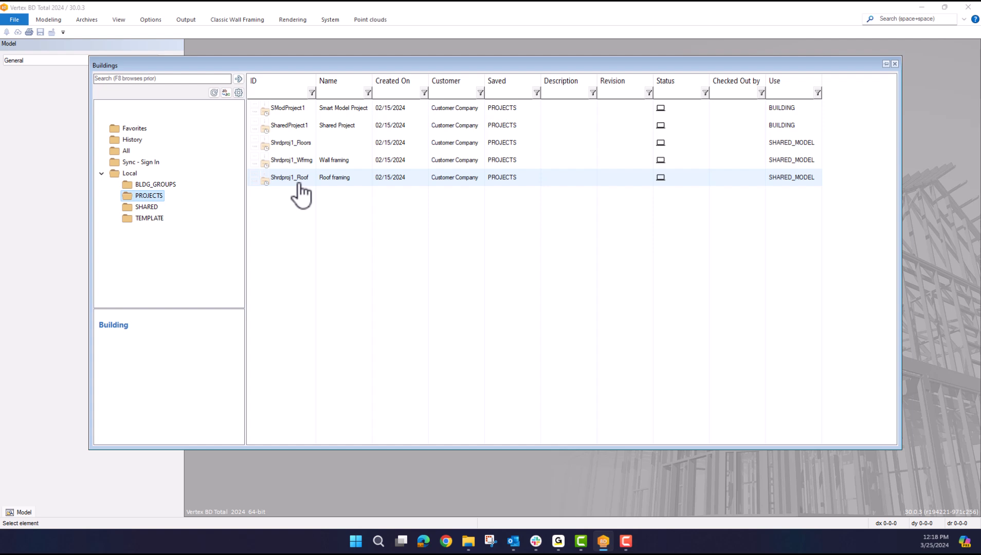
Step: Select Shrdproj1_Floors and bring up its View styles, with Details in use
mouse_move(298, 184)
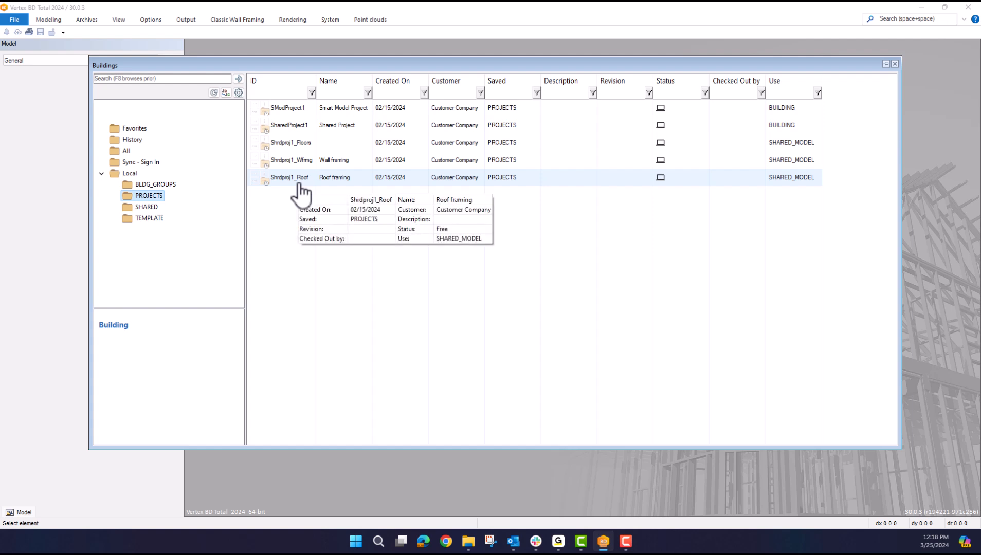
left_click(283, 149)
right_click(284, 151)
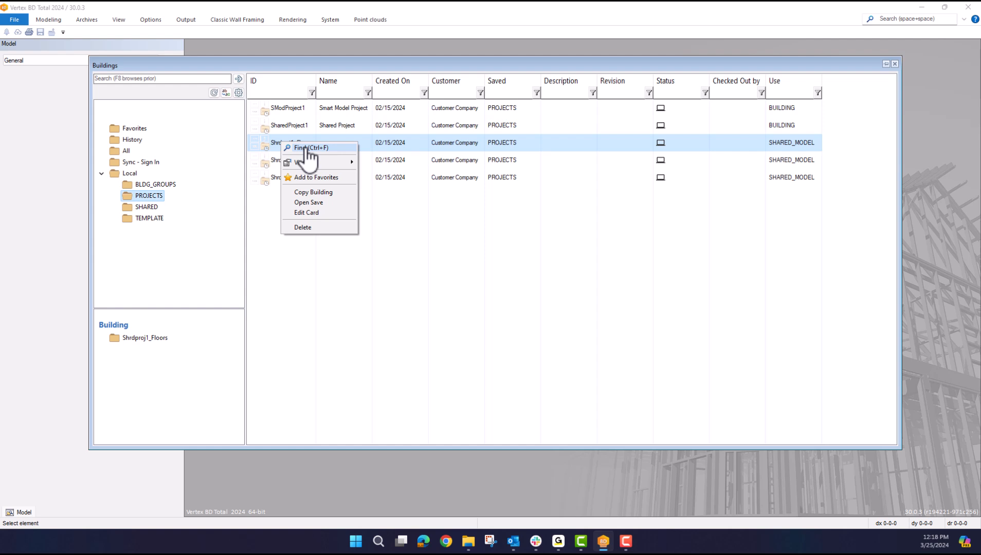
mouse_move(311, 162)
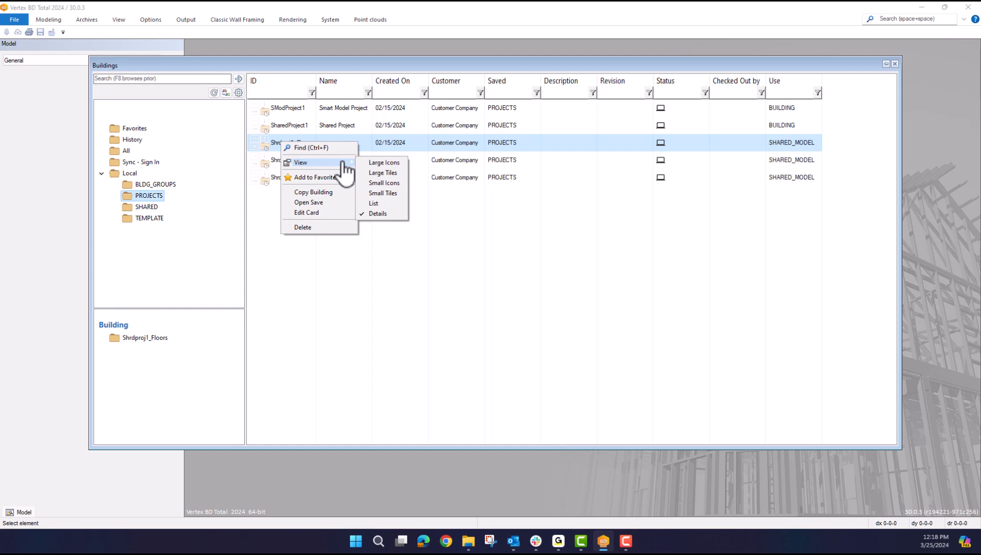
Step: Switch the building list to Large Icons, then back to Details
left_click(385, 163)
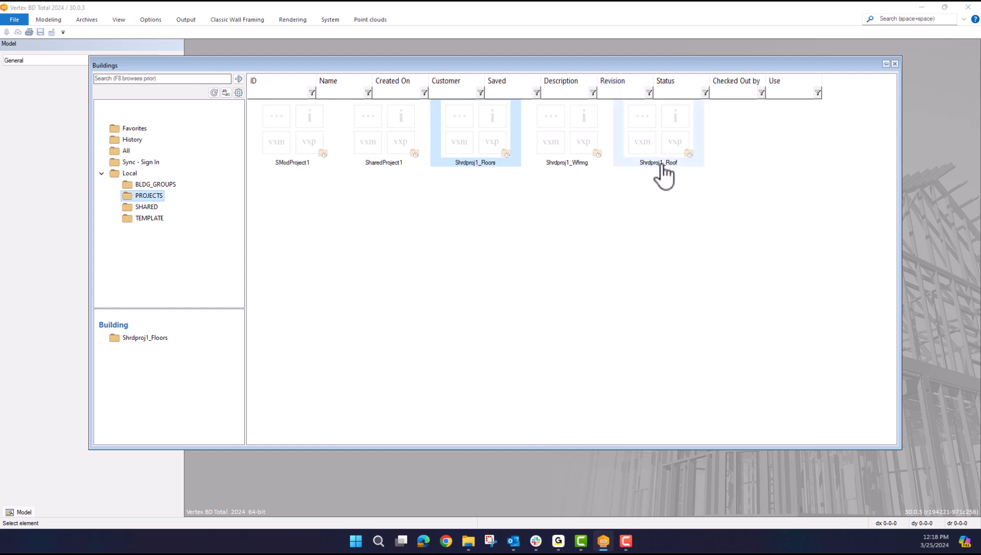
right_click(288, 136)
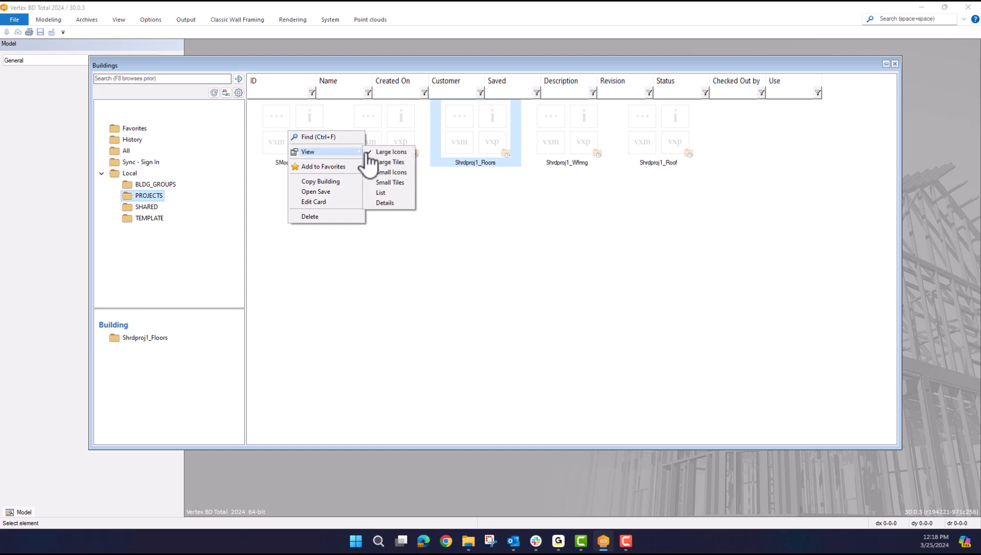
left_click(397, 225)
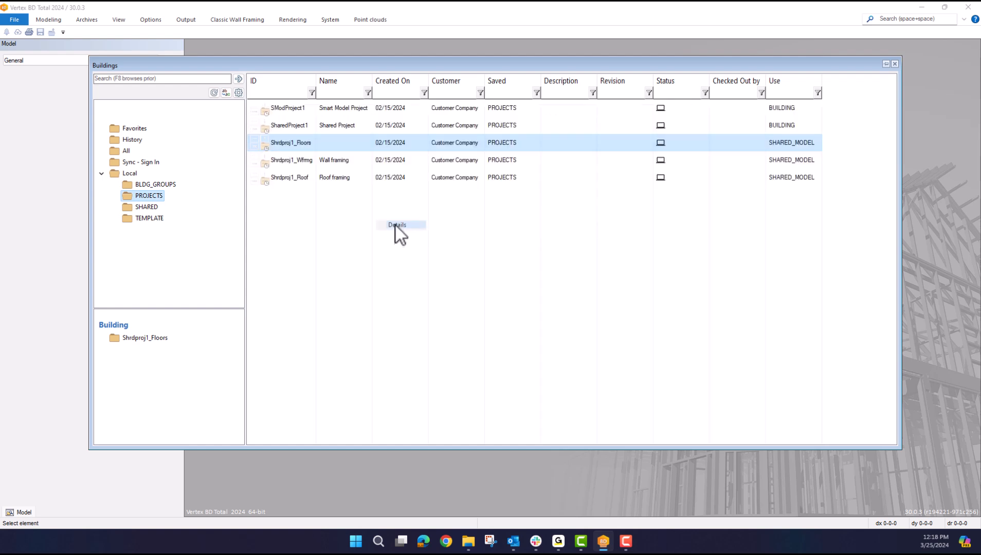
Step: Browse the Building, Connection and Engineering data tabs of Shrdproj1_Floors' card, cancelling unchanged
right_click(289, 149)
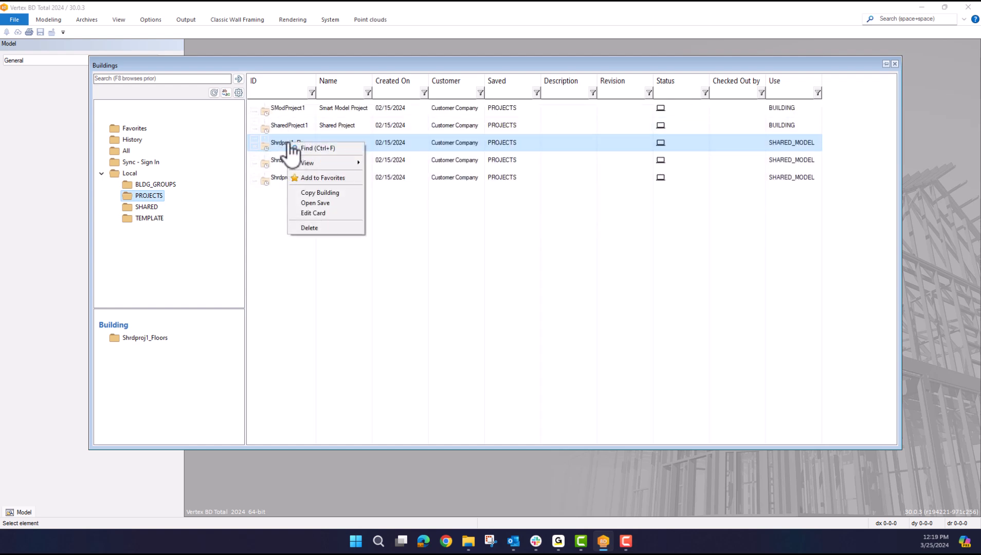
left_click(320, 213)
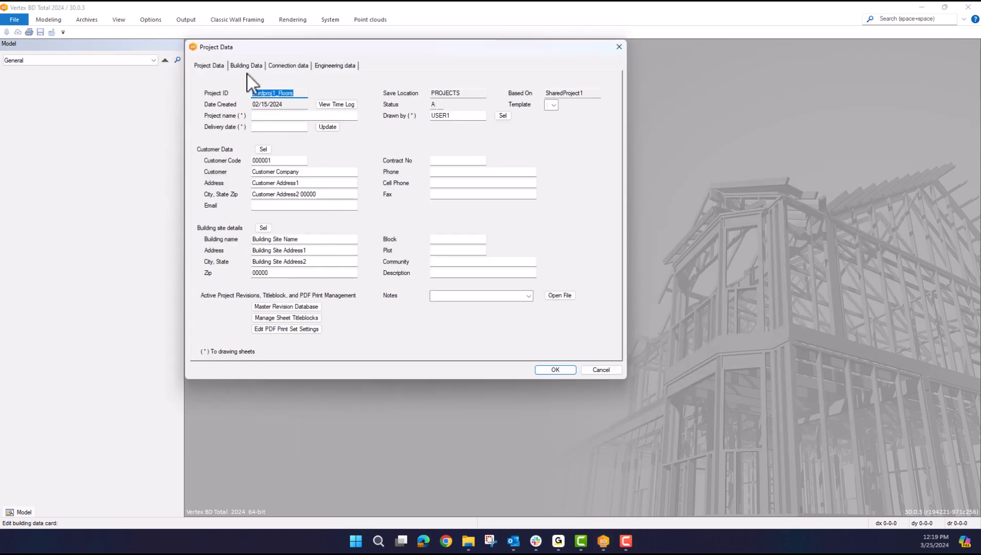
left_click(247, 67)
left_click(289, 65)
left_click(323, 65)
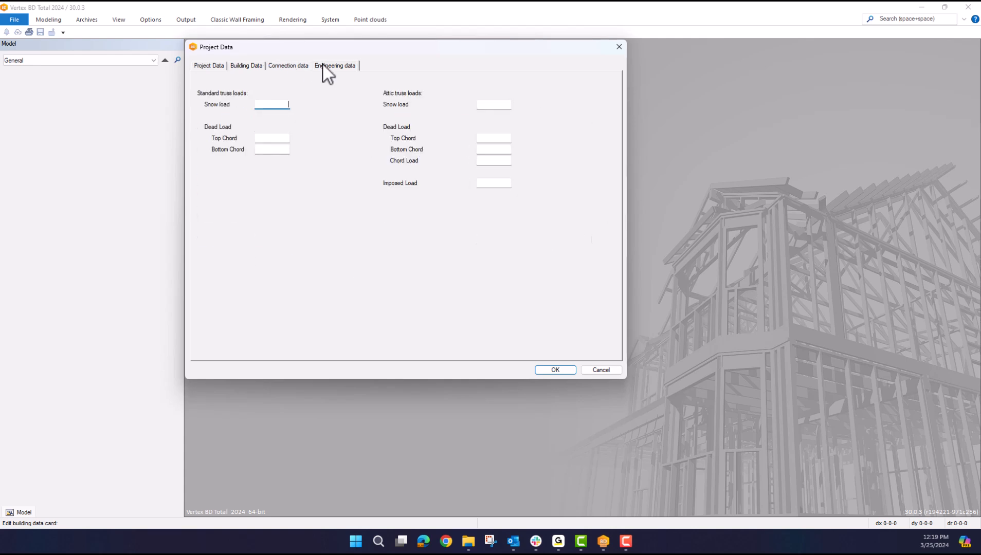
left_click(594, 371)
right_click(291, 145)
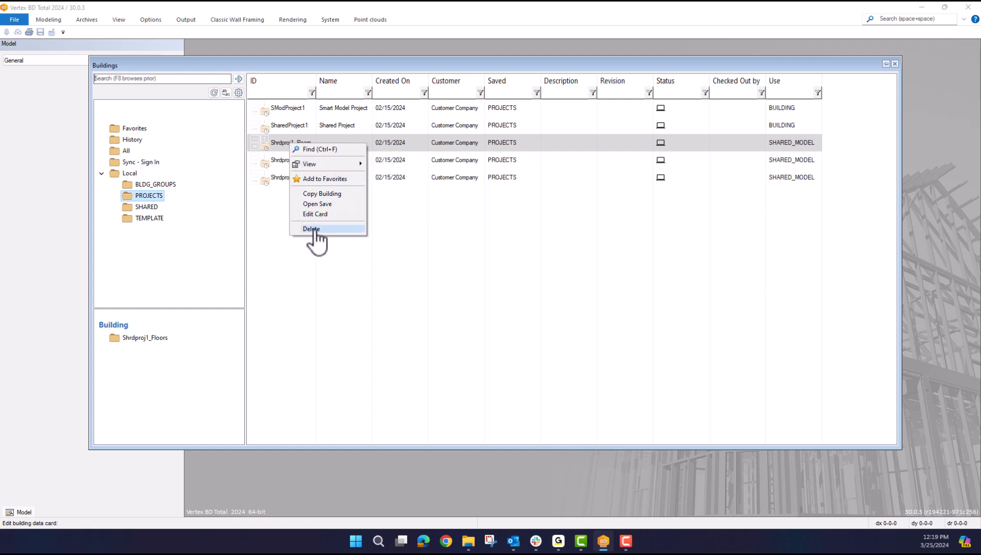
left_click(282, 215)
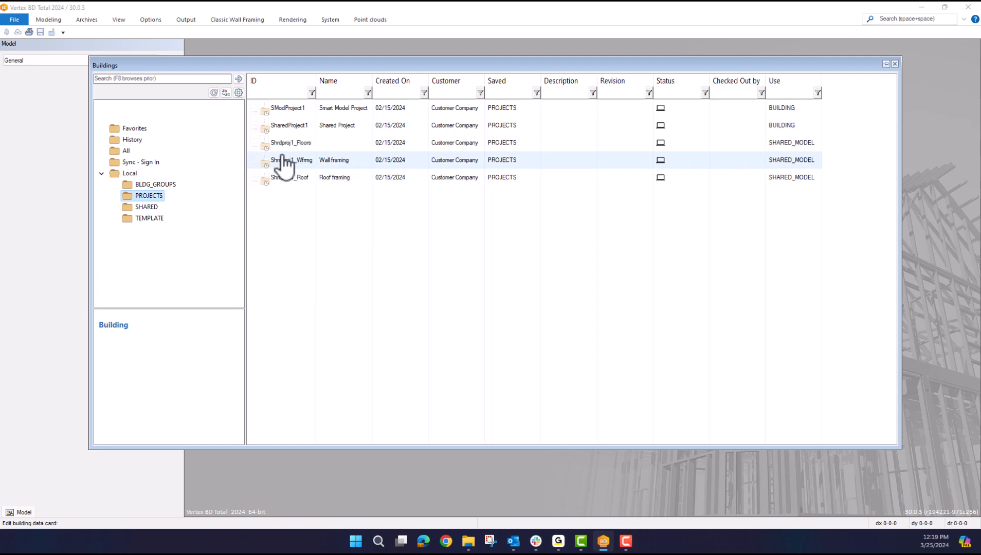